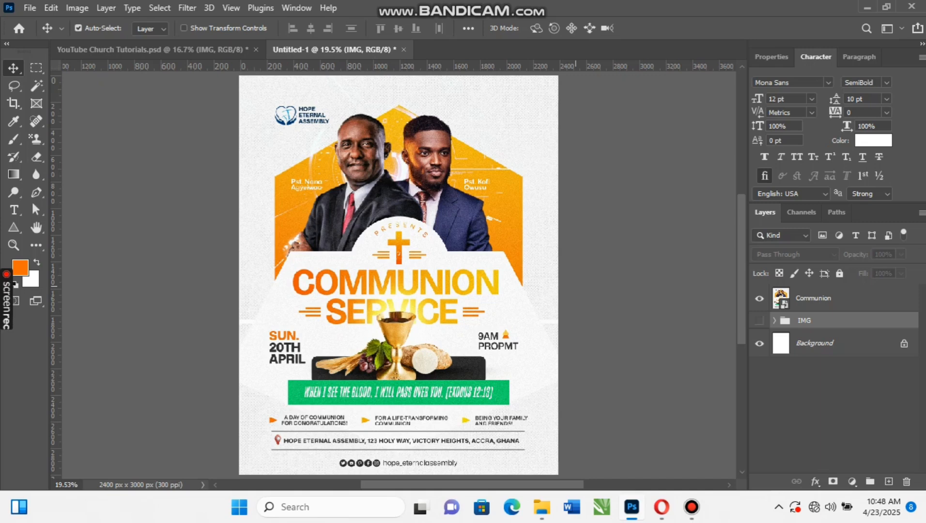
Hide the Communion layer and add a white (ffffff) Solid Color fill layer above it
click(760, 298)
click(823, 299)
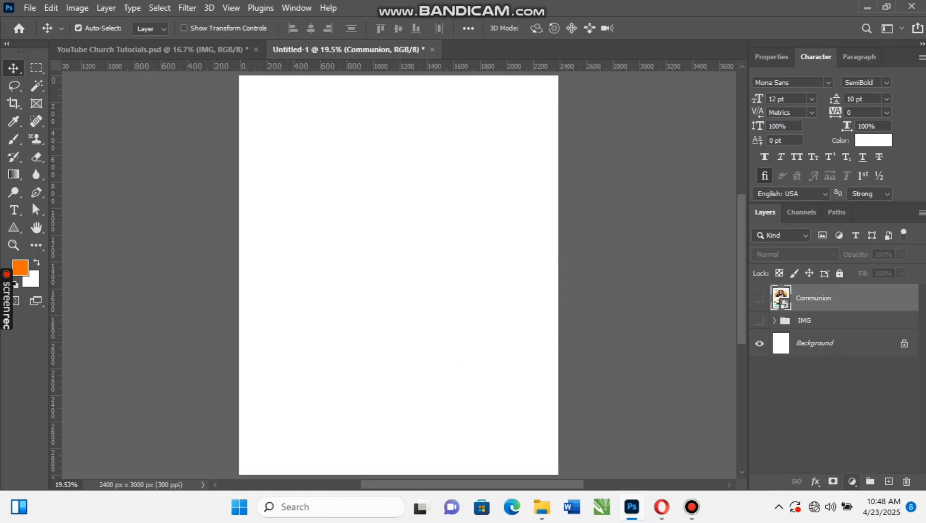
click(852, 481)
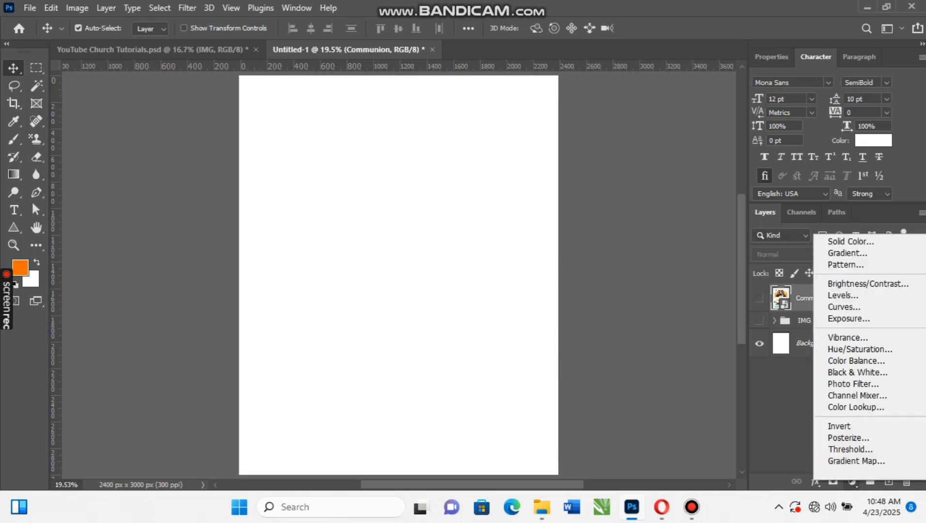
click(851, 241)
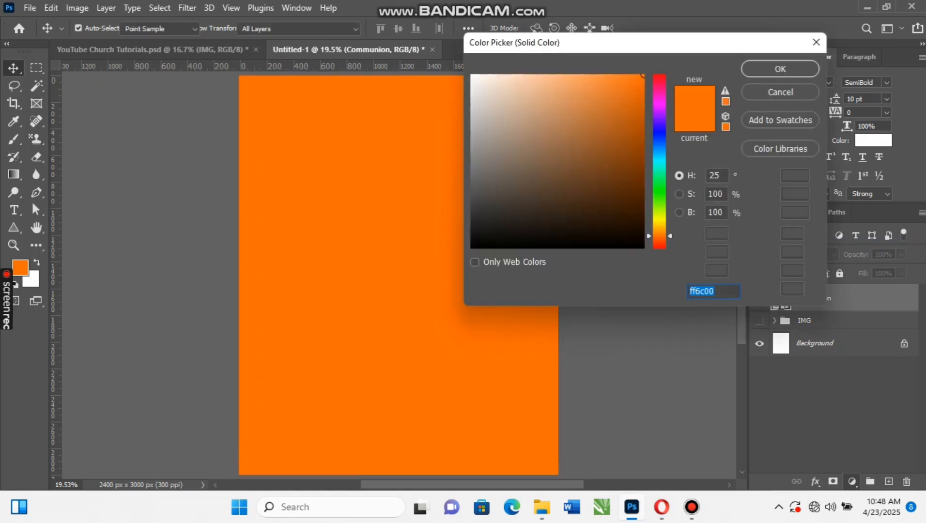
text(ffffff)
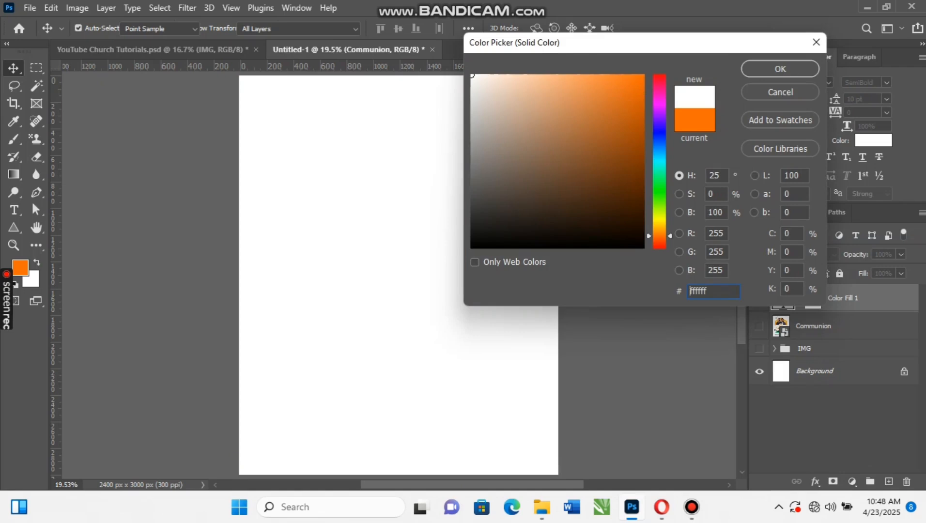
key(Return)
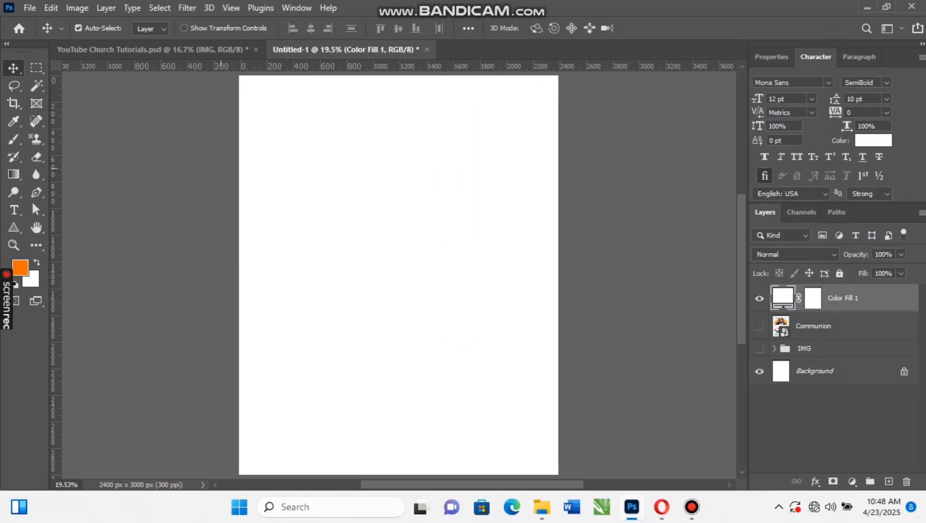
Convert the white fill layer to a smart object and apply an Add Noise filter with an amount of 22%
click(187, 9)
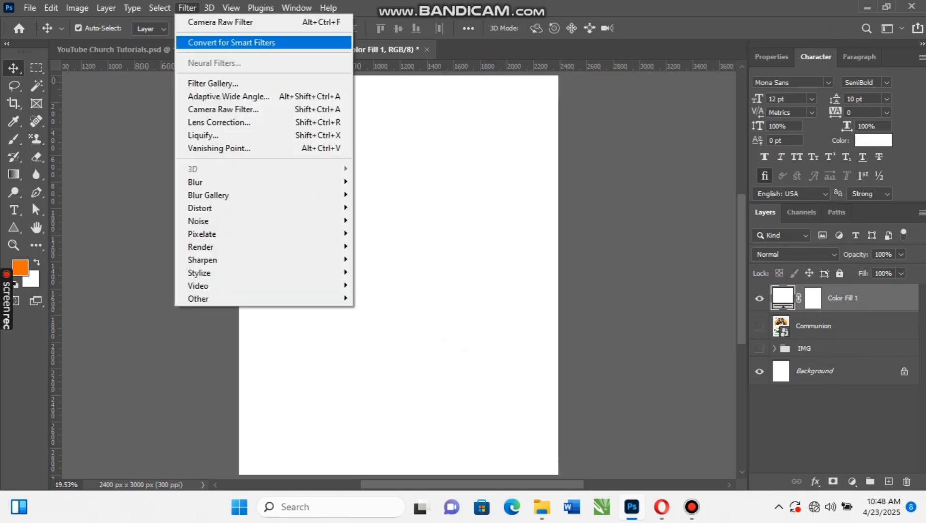
mouse_move(218, 221)
click(385, 220)
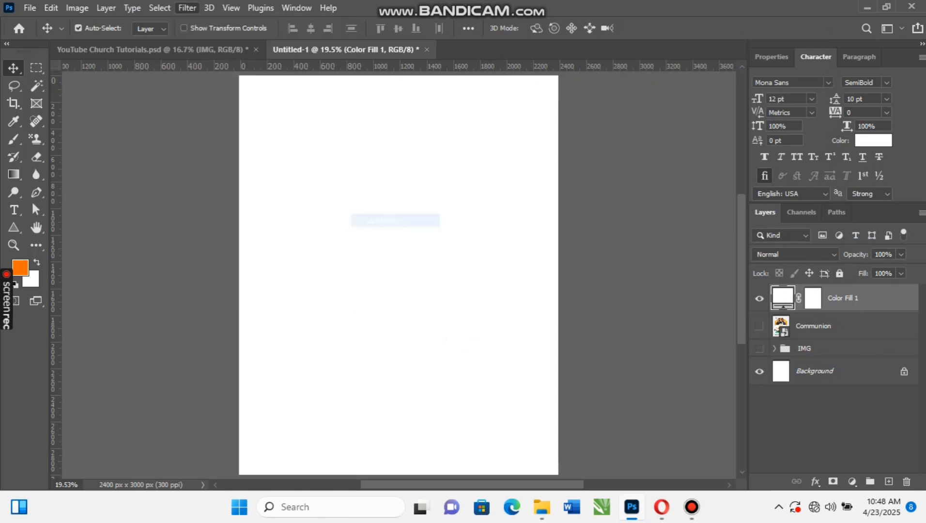
key(Return)
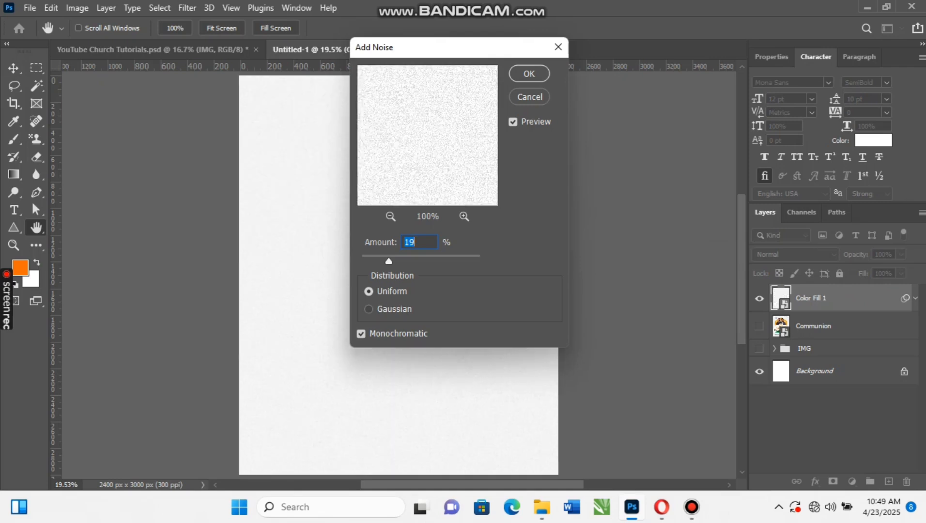
text(22)
key(Return)
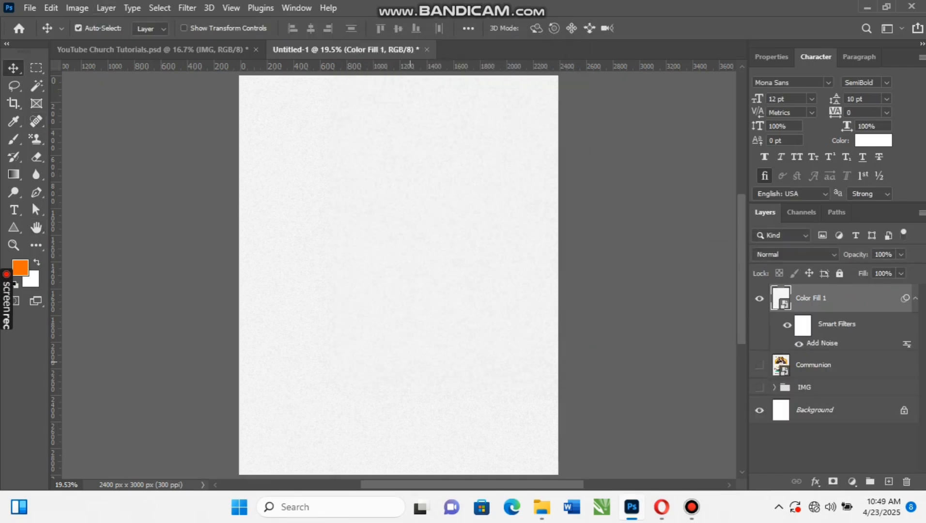
Place the white halftone image f12030fa3cd5f6ee66adcfe94cb7adc4 as embedded from Pictures > HALFTONES AND GRADIENTS > Halftone and liquidify
click(30, 7)
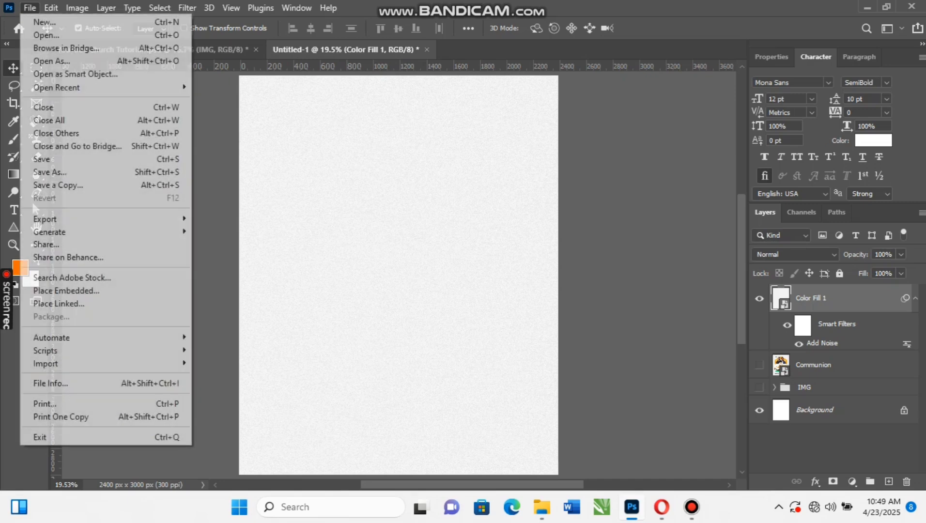
click(49, 291)
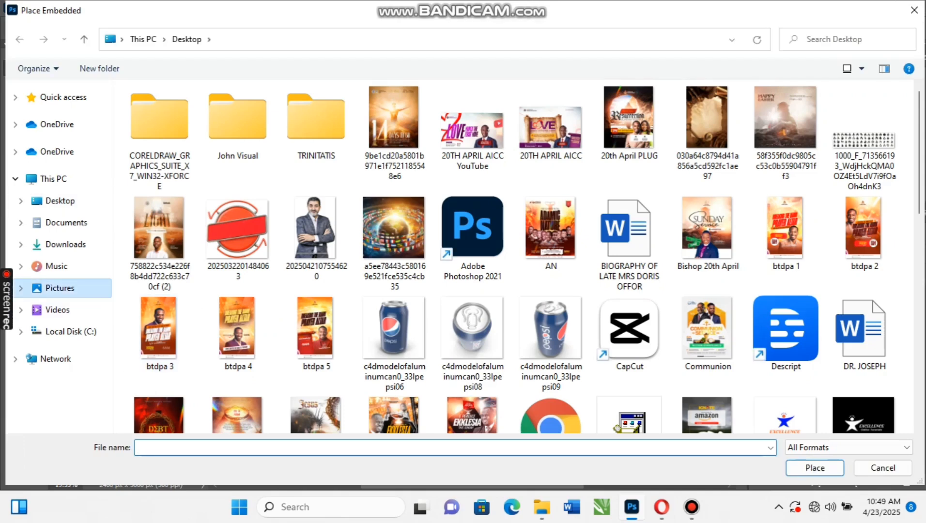
click(60, 288)
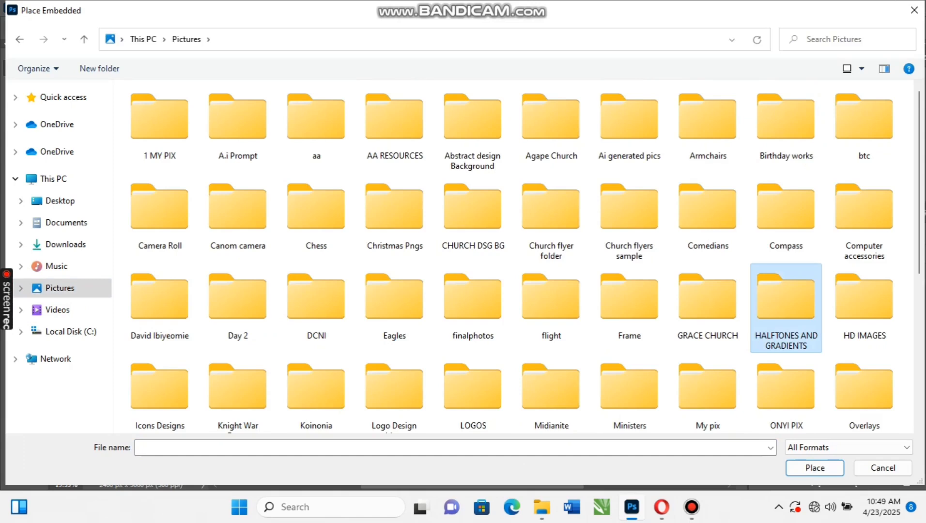
double_click(785, 301)
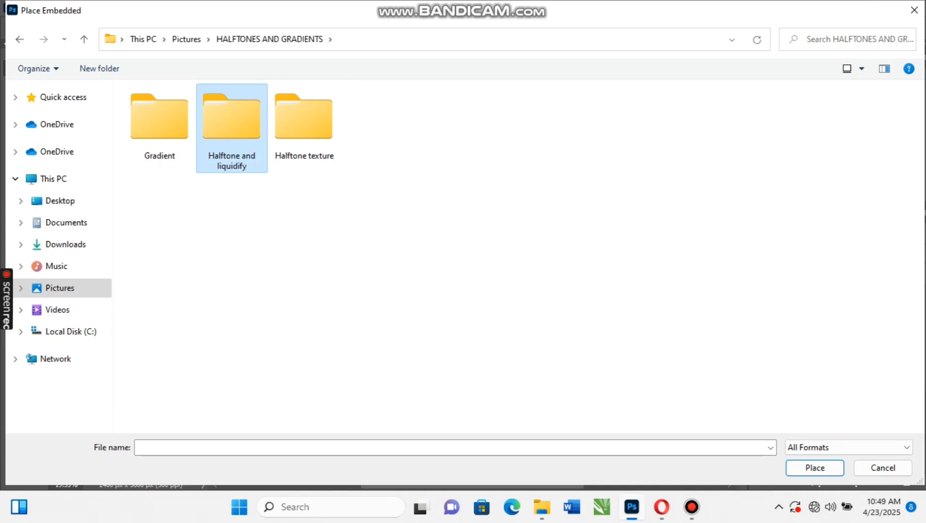
double_click(231, 127)
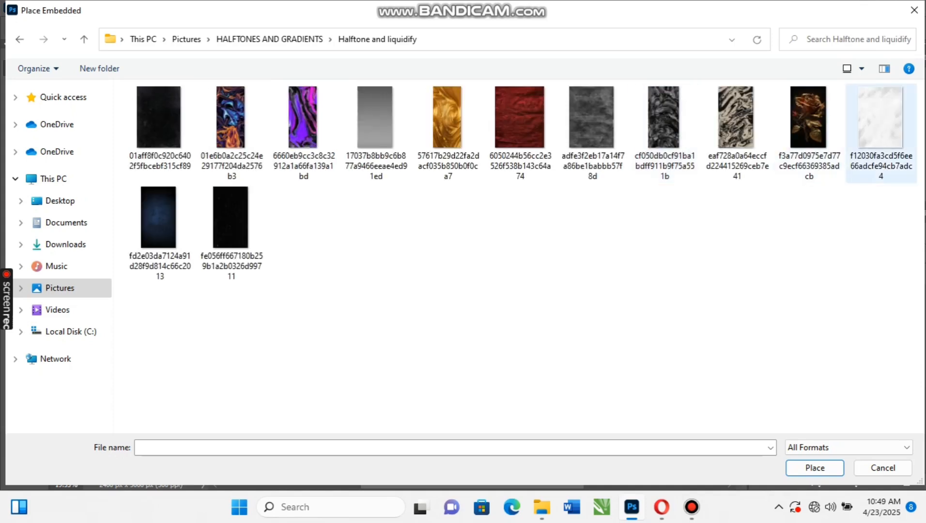
double_click(880, 121)
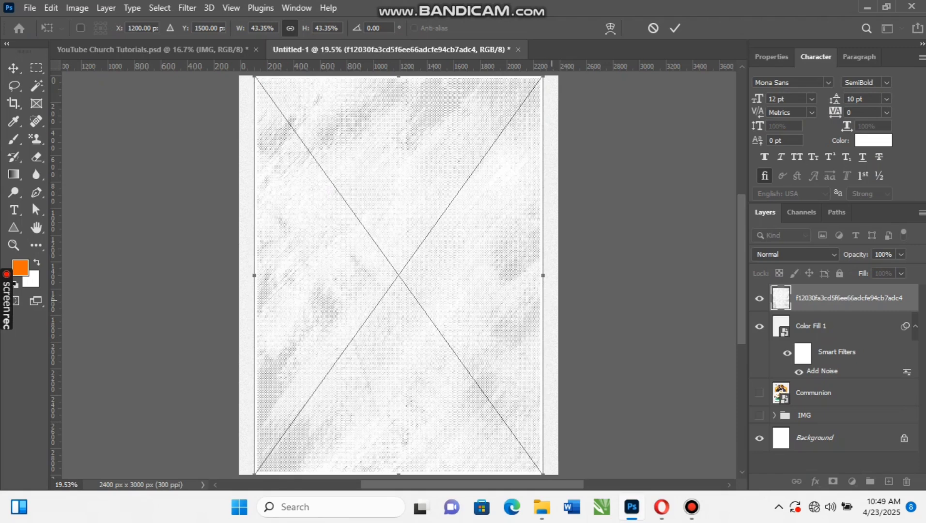
Scale the placed halftone texture up proportionally to roughly the canvas width and commit the transform
drag(542, 275, 567, 275)
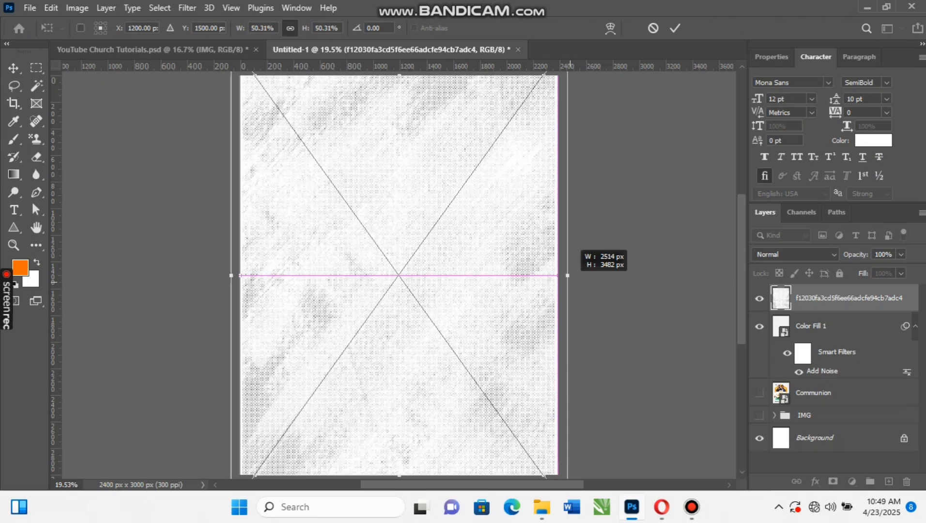
drag(570, 282, 575, 281)
key(Return)
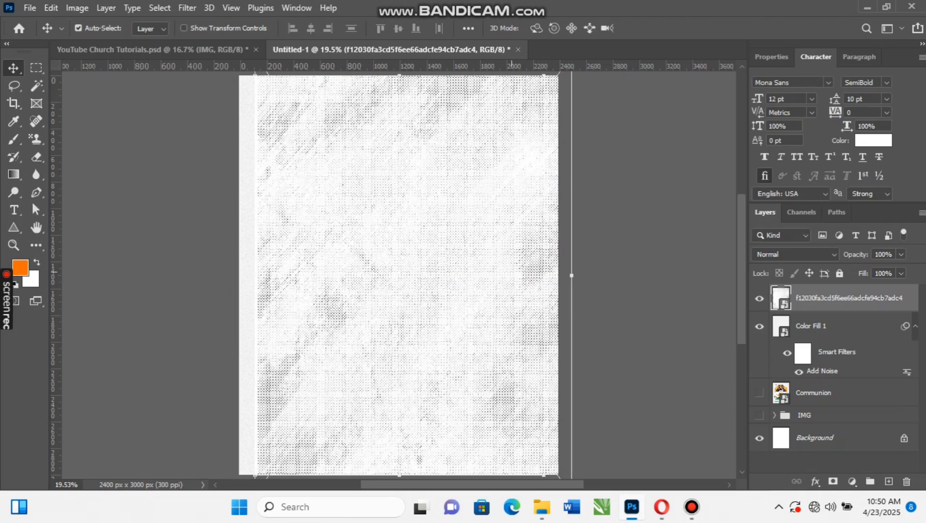
Reposition the halftone texture on the canvas and center it horizontally against the Background layer
drag(511, 272, 477, 271)
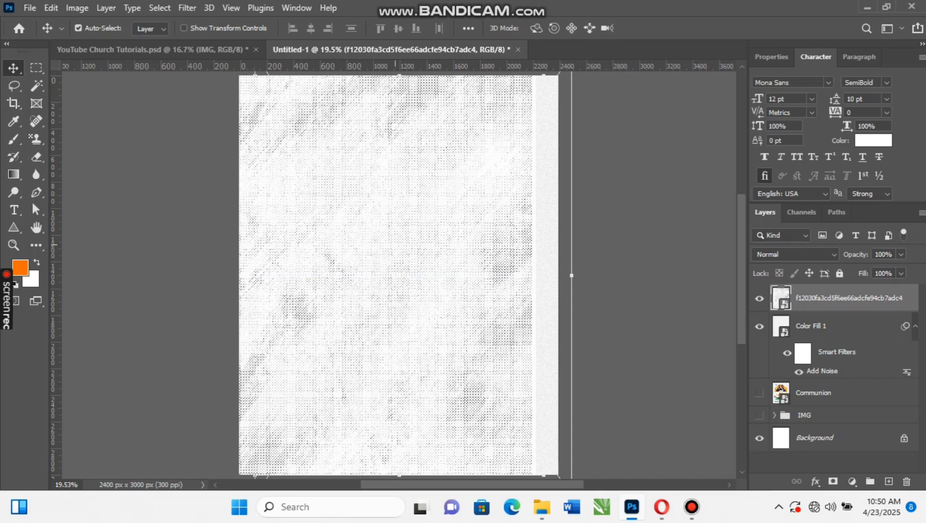
drag(395, 244, 475, 277)
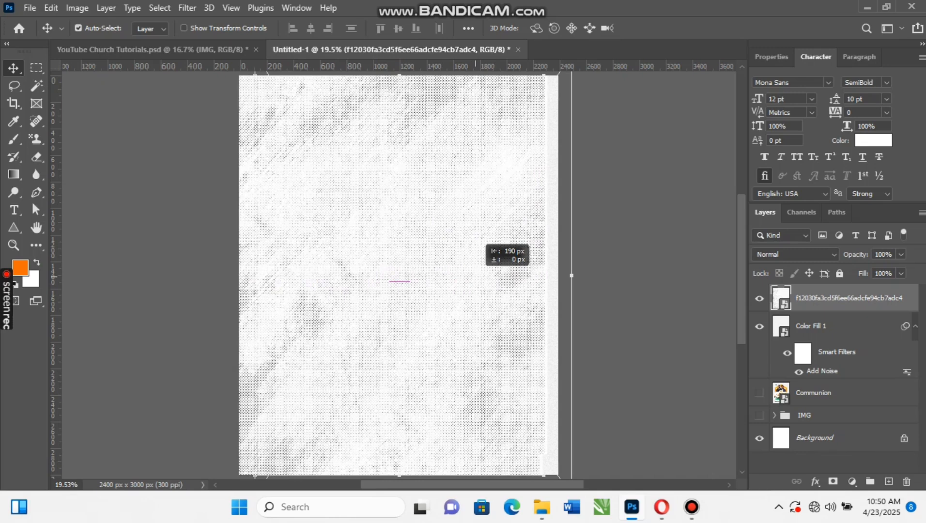
drag(476, 277, 638, 368)
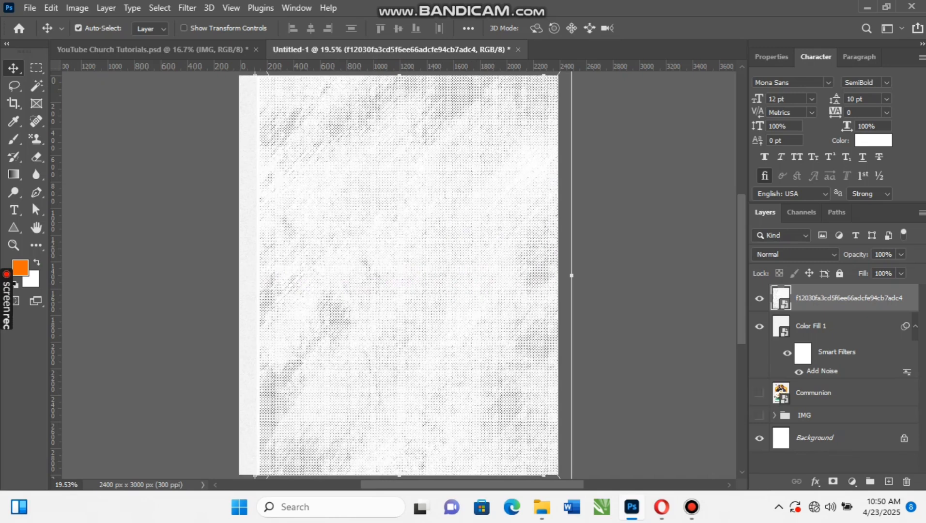
key(ctrl)
ctrl+click(843, 438)
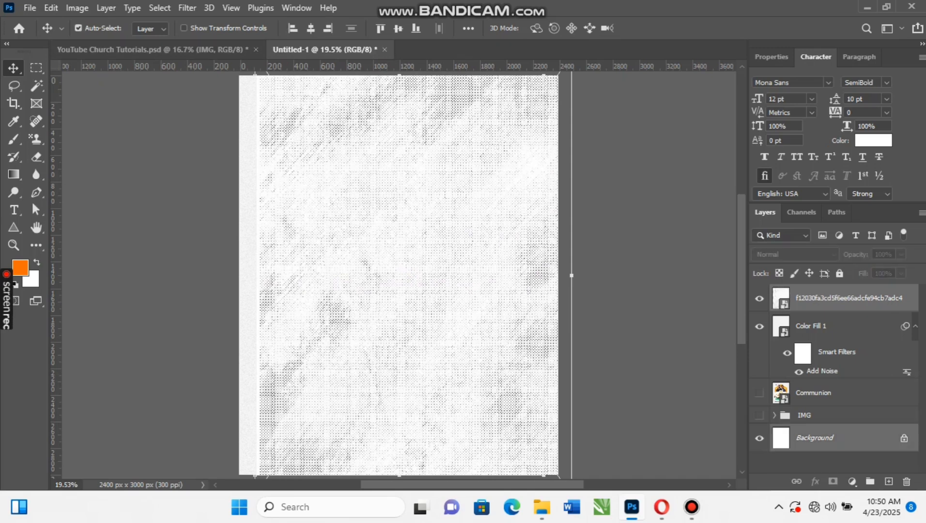
click(311, 28)
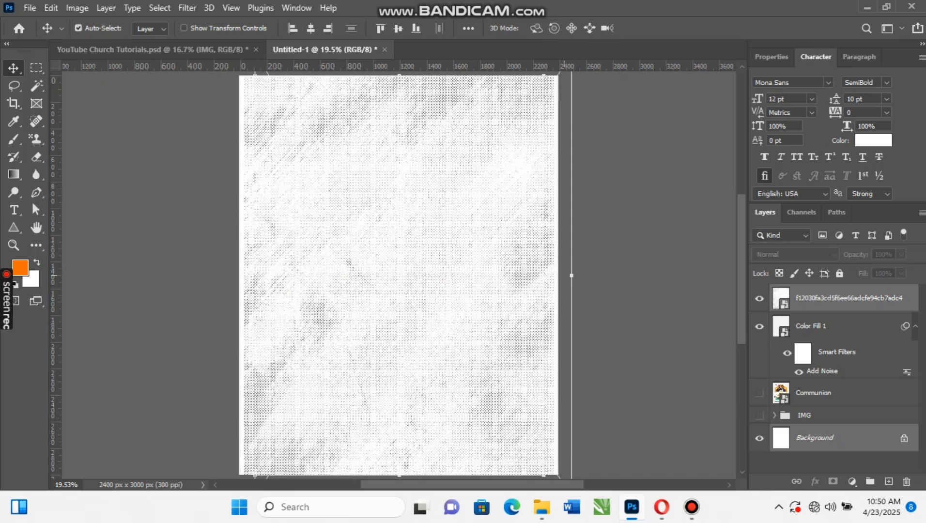
Enlarge the halftone texture slightly so it extends past both side edges of the canvas
key(ctrl+t)
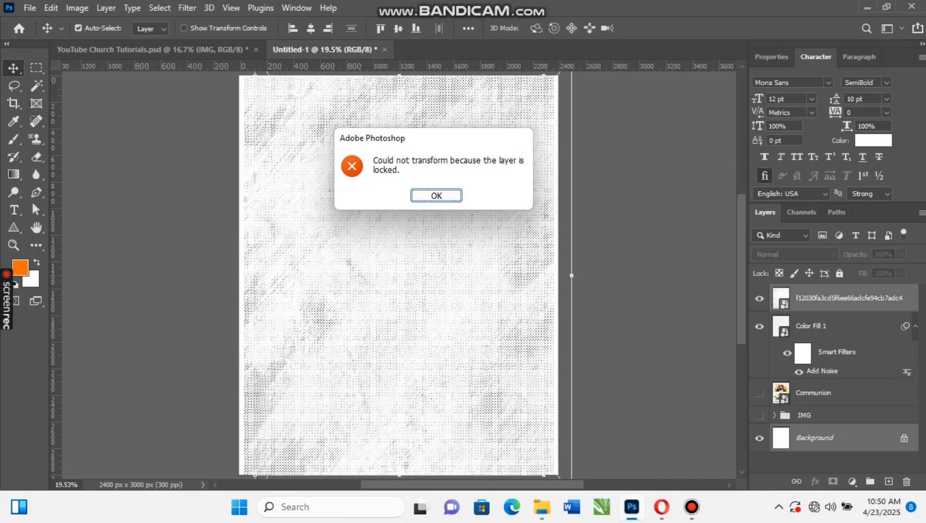
key(Return)
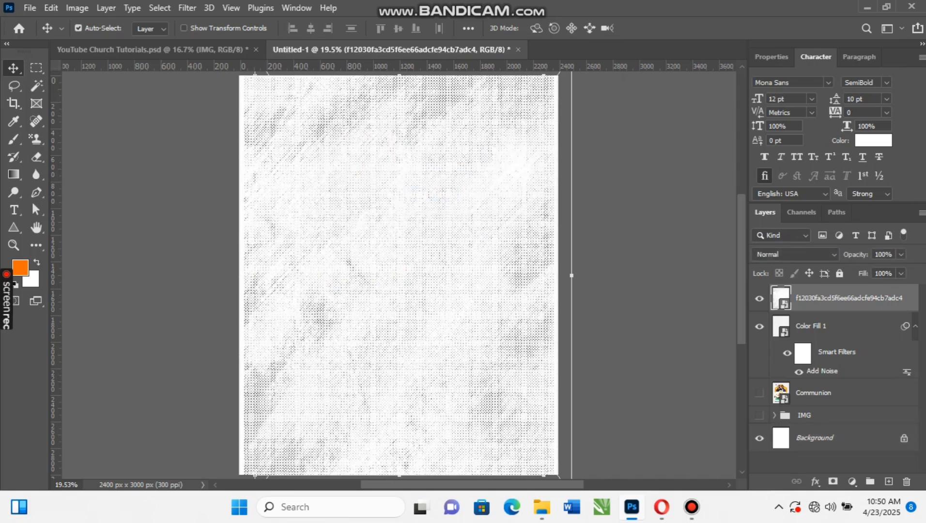
key(ctrl+t)
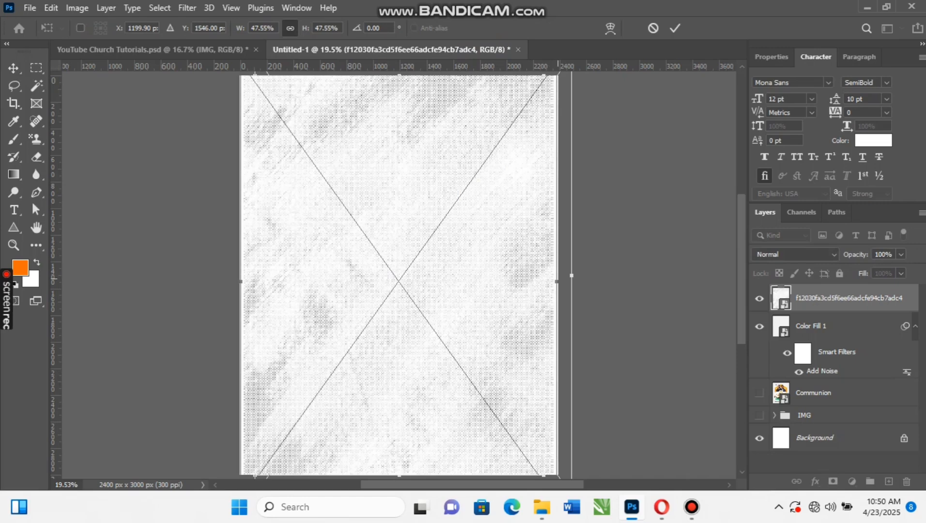
drag(557, 281, 567, 281)
key(Return)
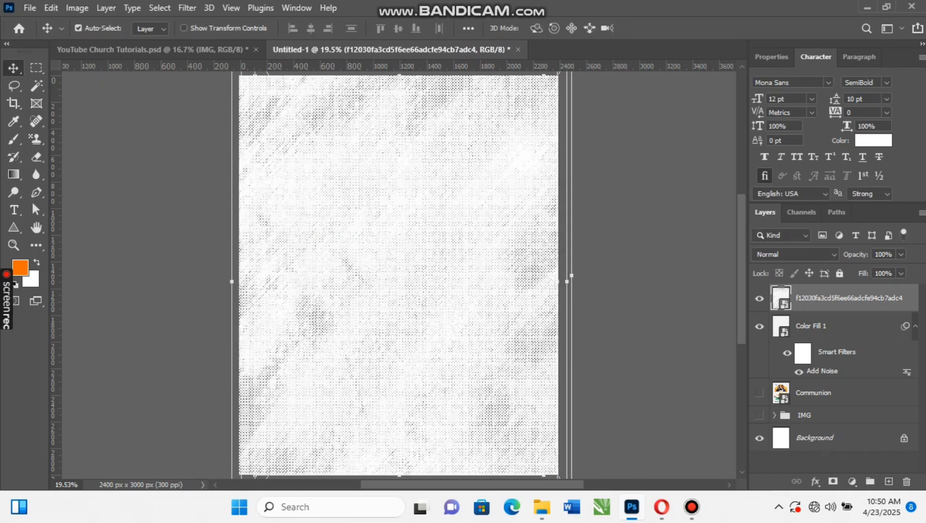
Reduce the halftone texture layer's opacity to 25%
drag(856, 254, 839, 254)
drag(840, 254, 823, 254)
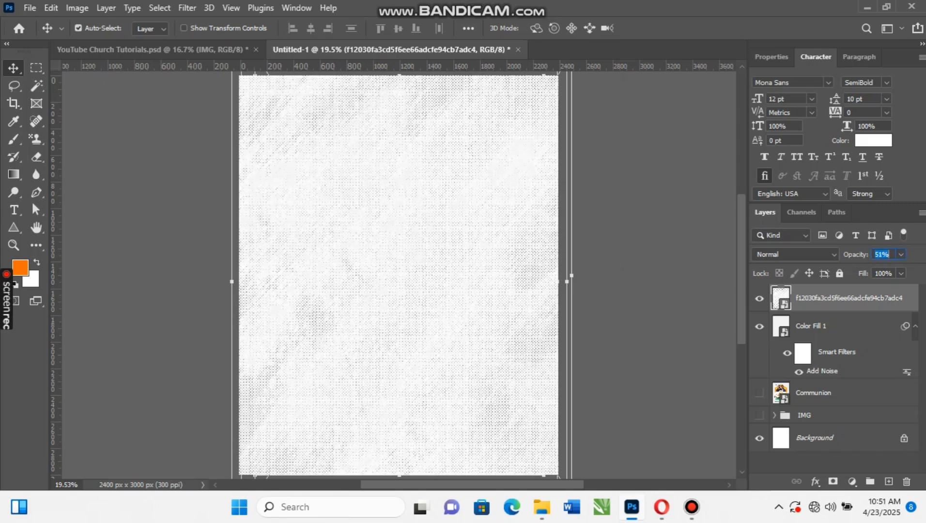
drag(823, 254, 813, 254)
key(Return)
scroll(399, 275, up, 2)
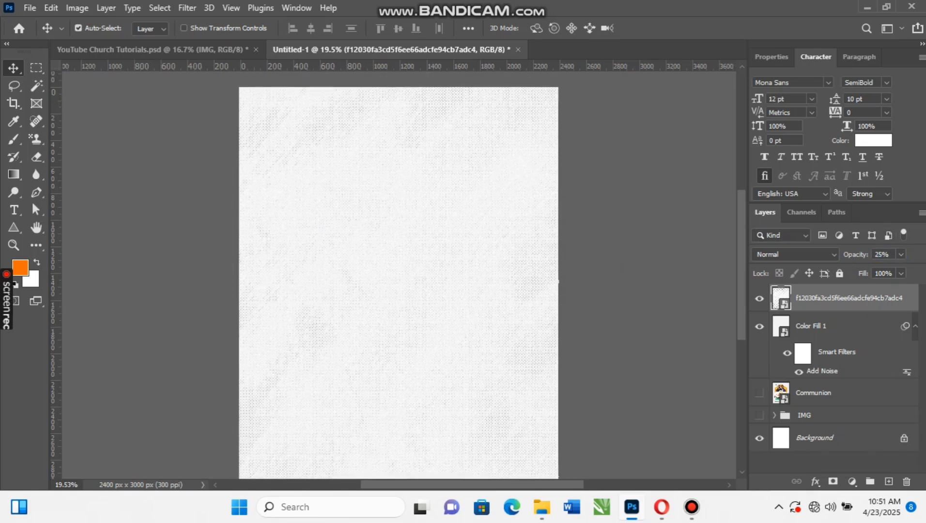
scroll(399, 276, down, 3)
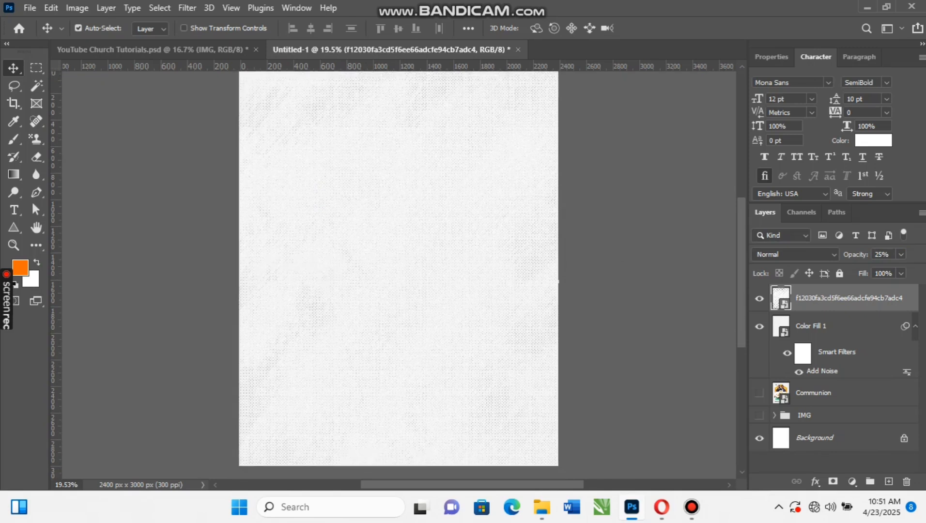
scroll(399, 276, up, 2)
scroll(399, 276, down, 1)
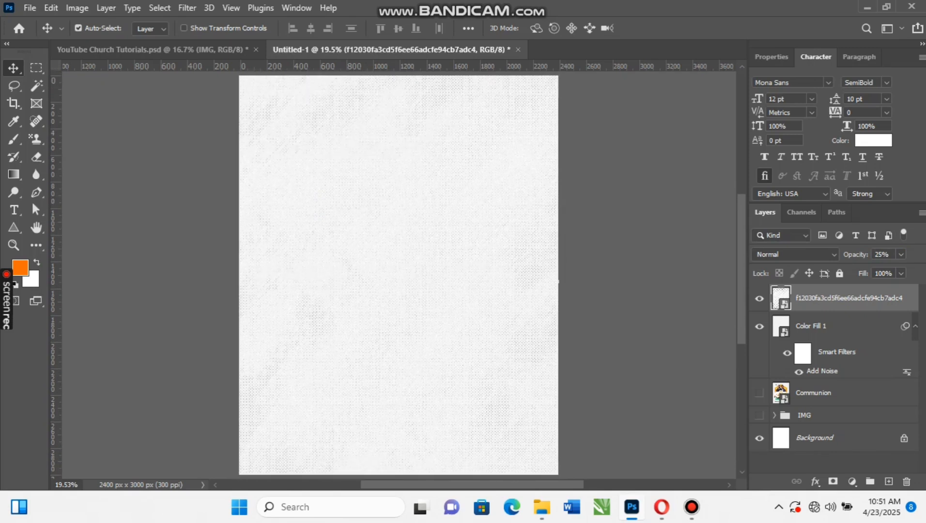
Place the green hexagon 2 image from Downloads as embedded and commit it at the canvas center
click(30, 7)
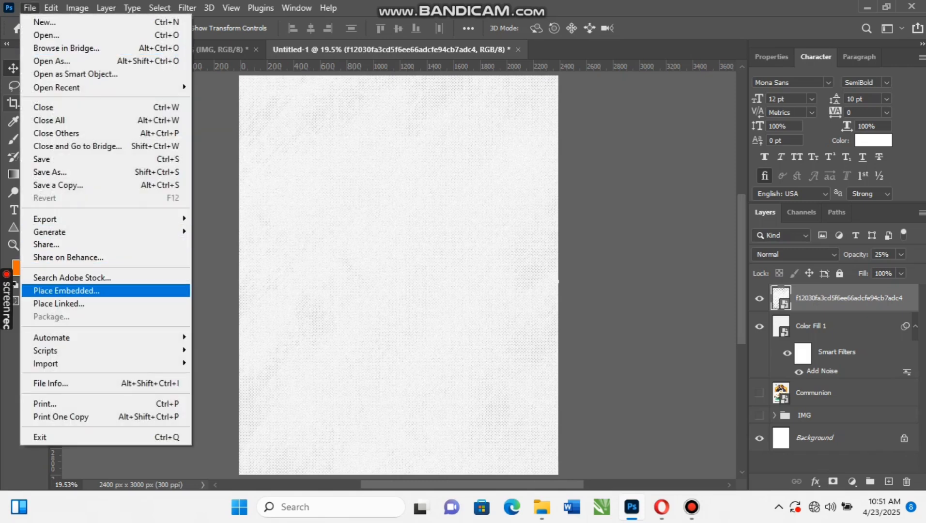
click(66, 290)
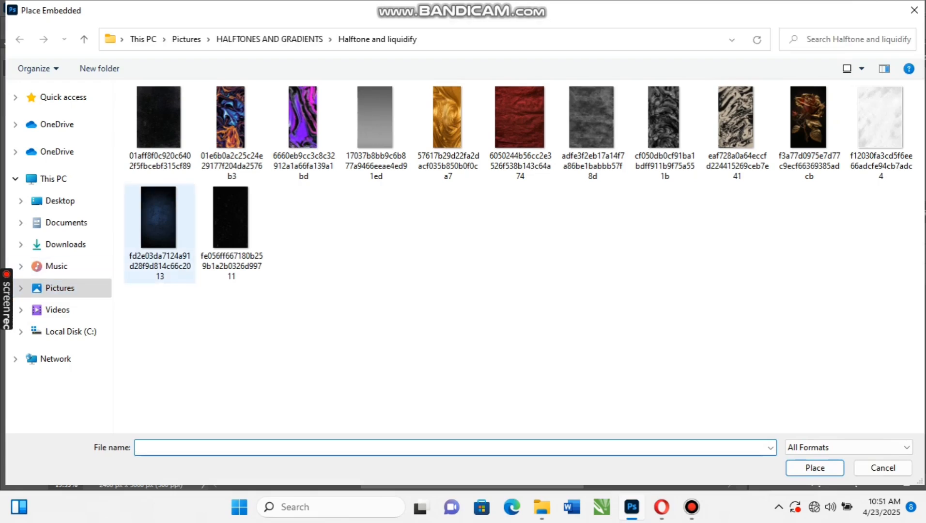
click(65, 244)
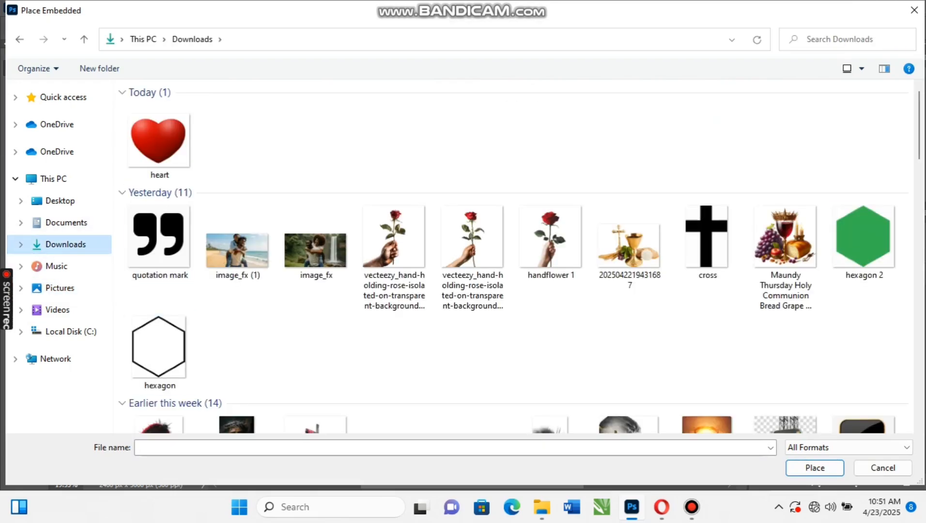
click(863, 236)
click(815, 468)
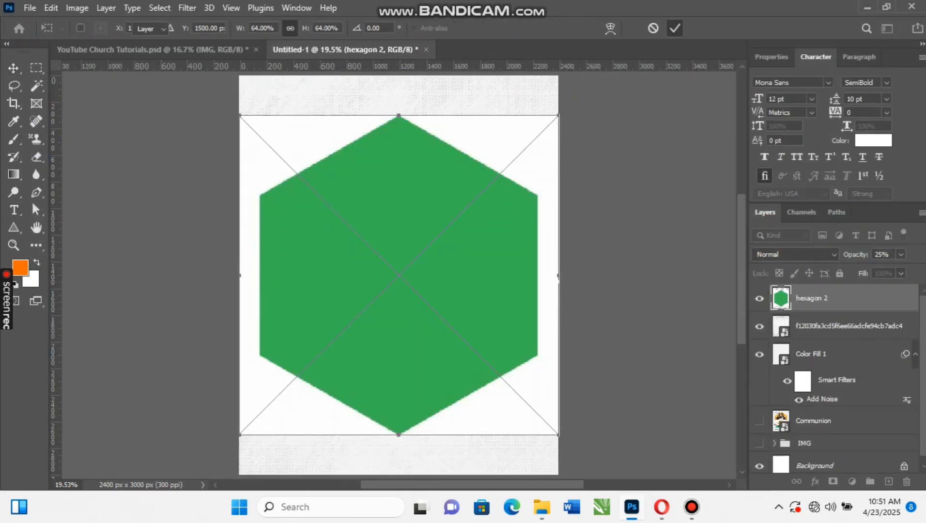
click(675, 28)
mouse_move(455, 262)
mouse_down()
mouse_move(455, 248)
mouse_move(455, 256)
mouse_up()
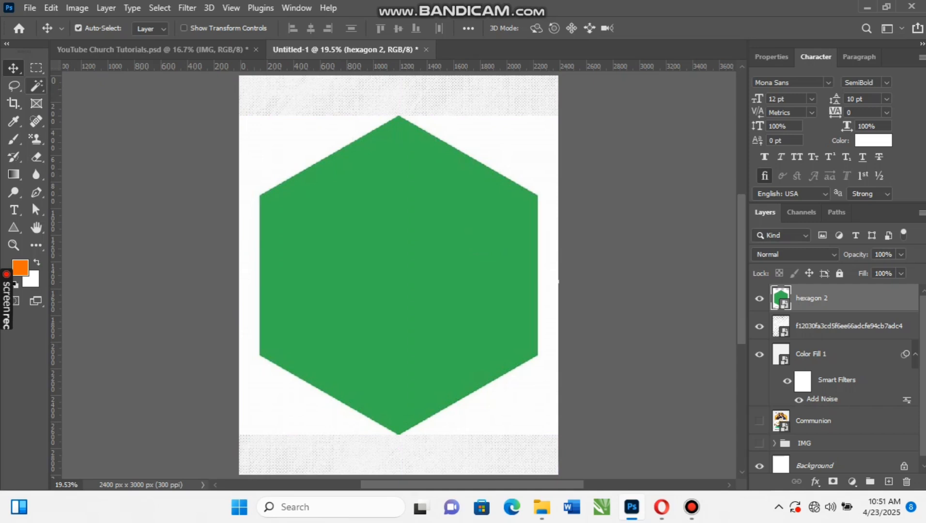
click(36, 85)
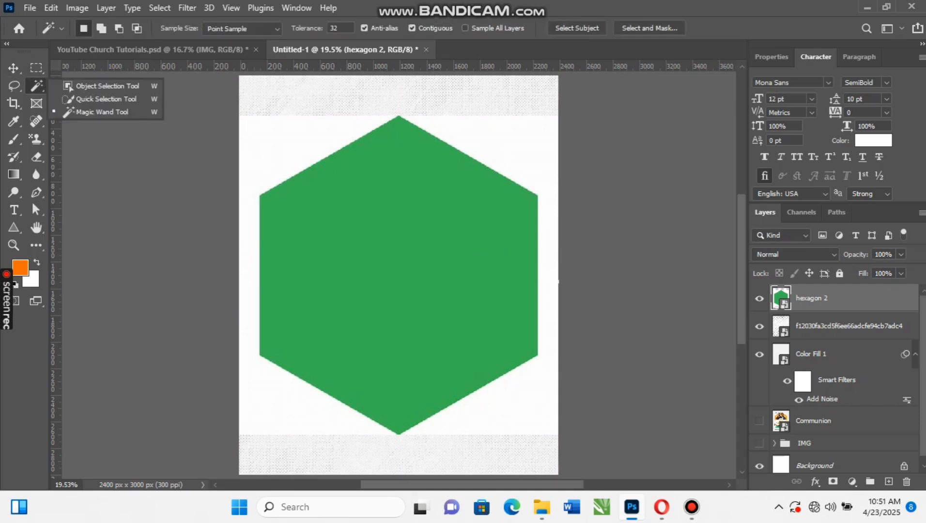
click(102, 112)
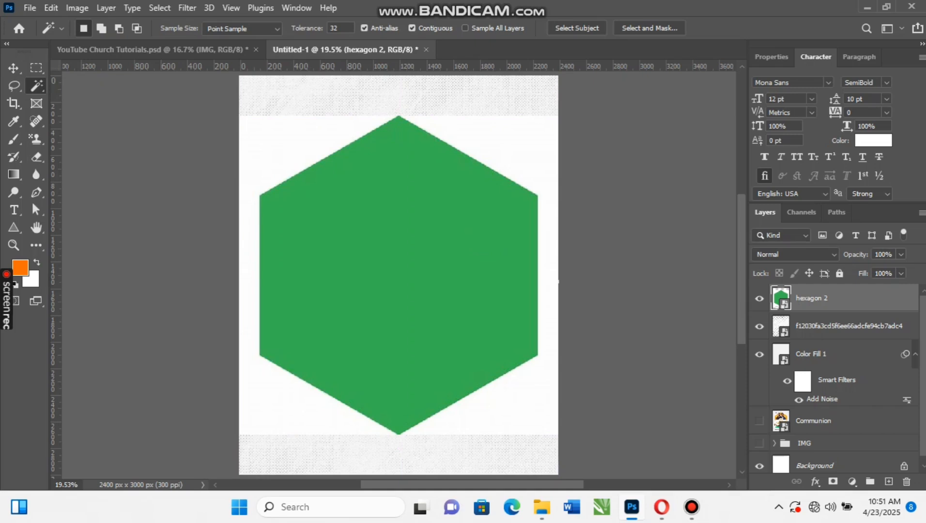
click(296, 146)
key(ctrl+d)
Mask out the white area around the green hexagon using a Quick Selection of the surroundings and an inverted layer mask
right_click(36, 86)
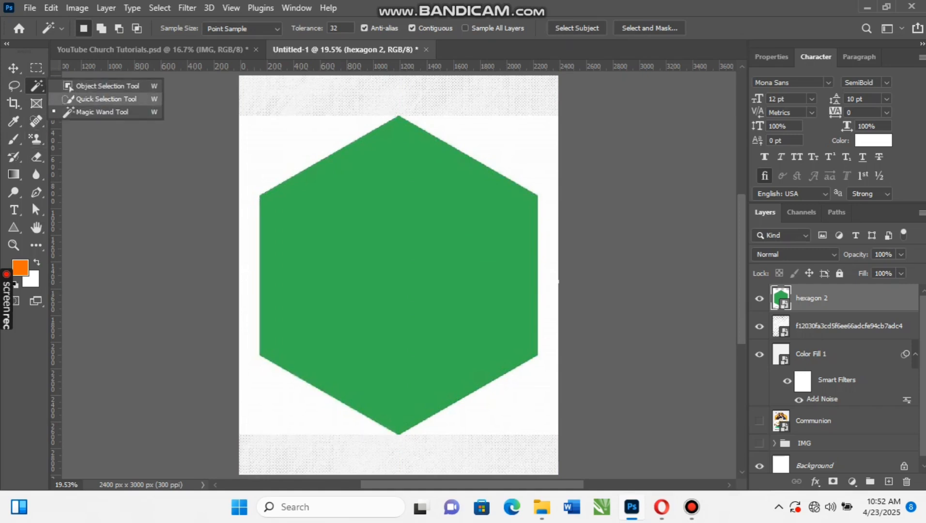
click(106, 99)
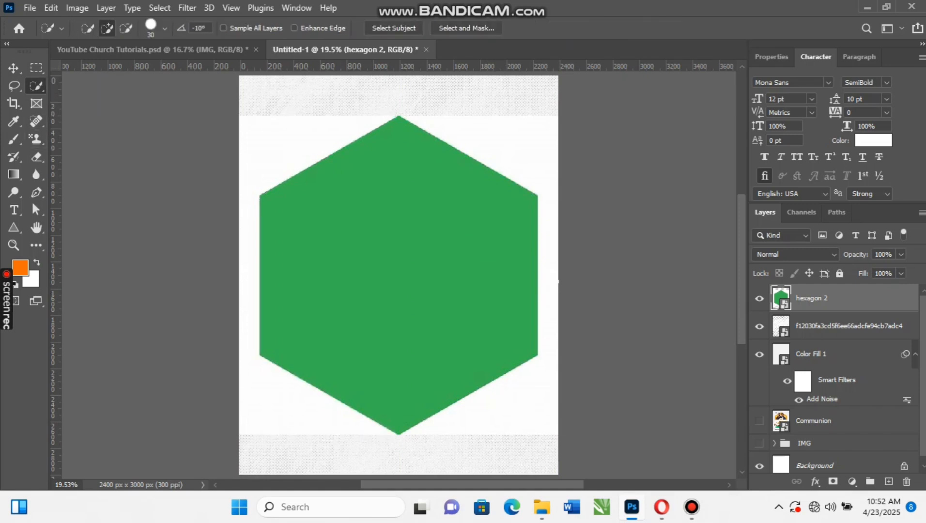
click(287, 153)
click(516, 130)
click(535, 428)
click(833, 481)
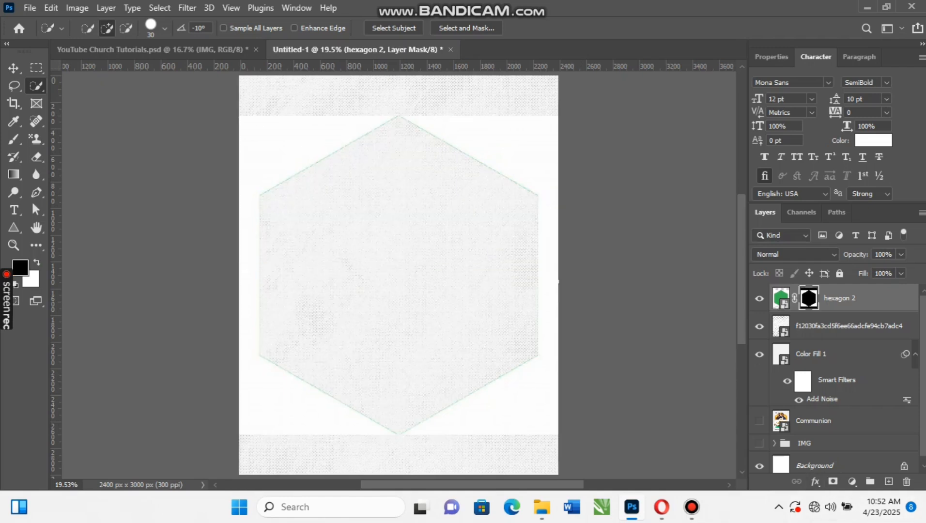
click(13, 67)
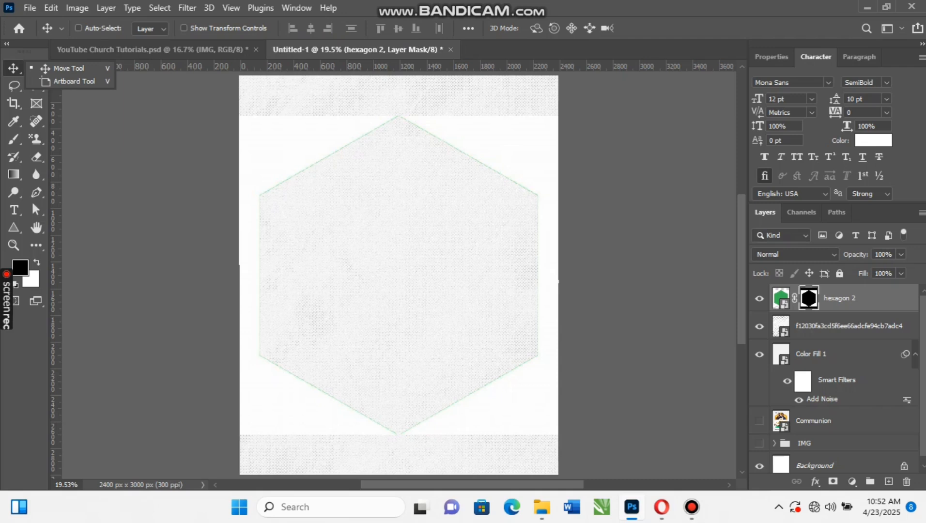
key(ctrl+i)
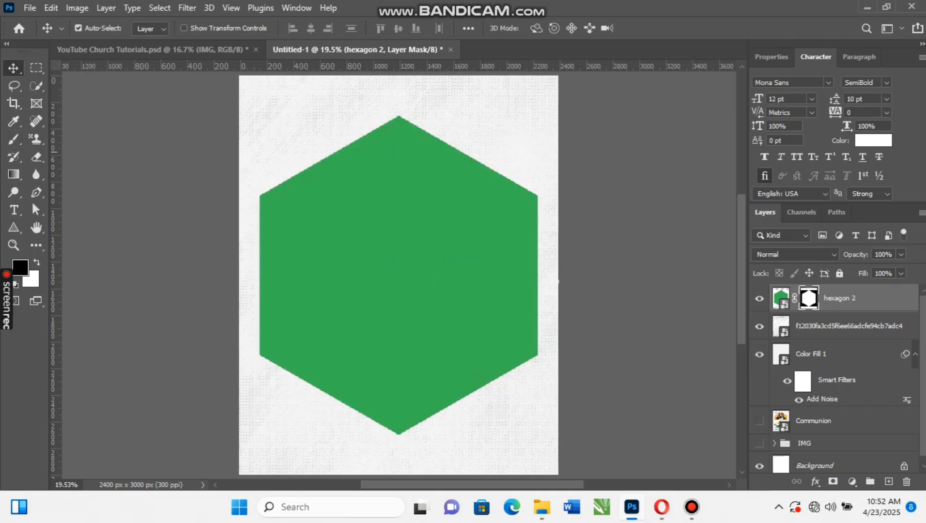
Scale the masked hexagon down proportionally around its center to 92.75%
key(ctrl+t)
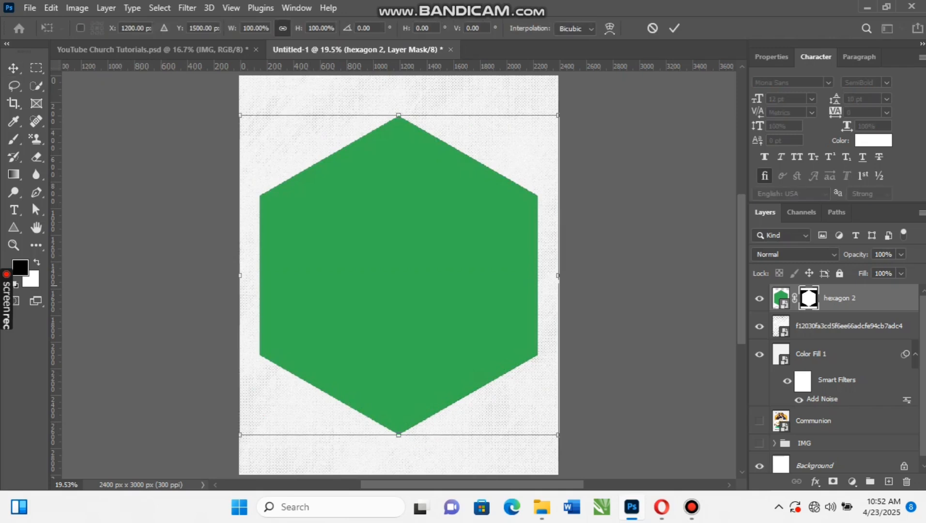
drag(558, 275, 547, 275)
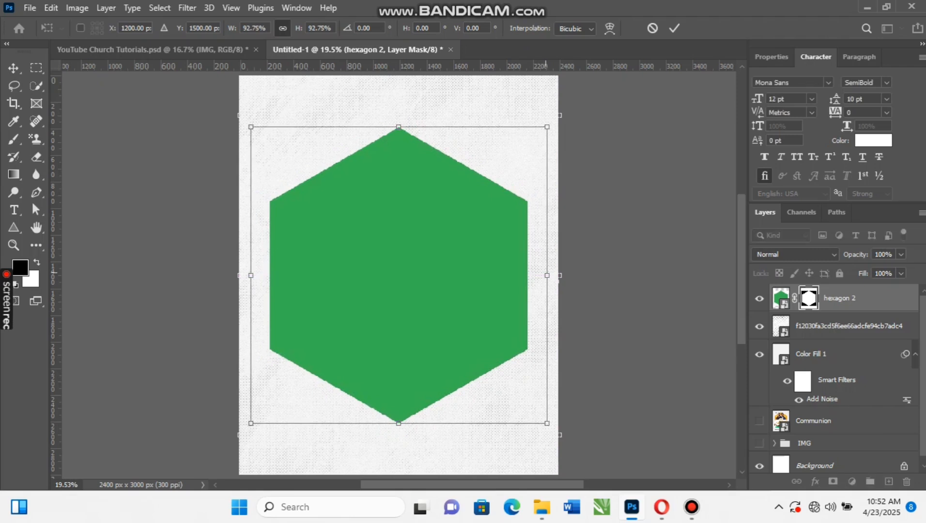
key(Return)
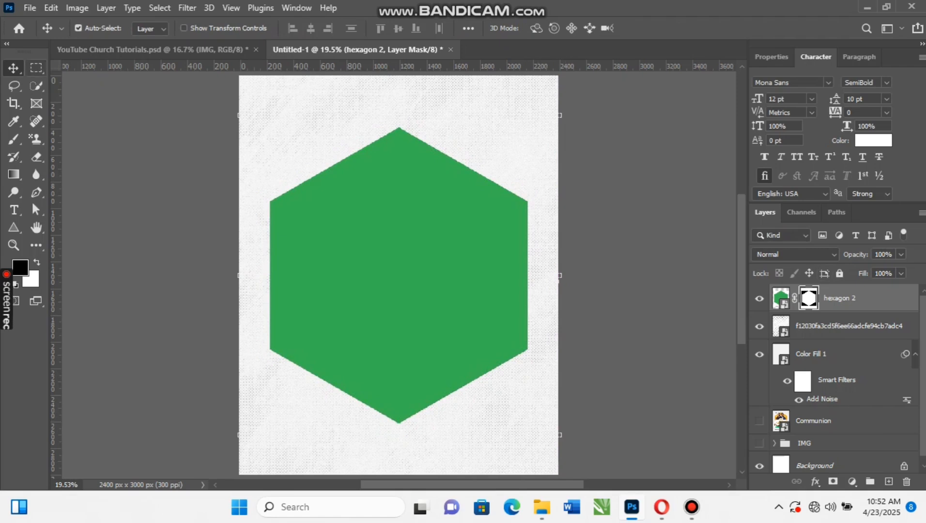
Paint black on the hexagon 2 layer mask with an enlarged brush to clear the remaining edge traces outside the shape
click(13, 140)
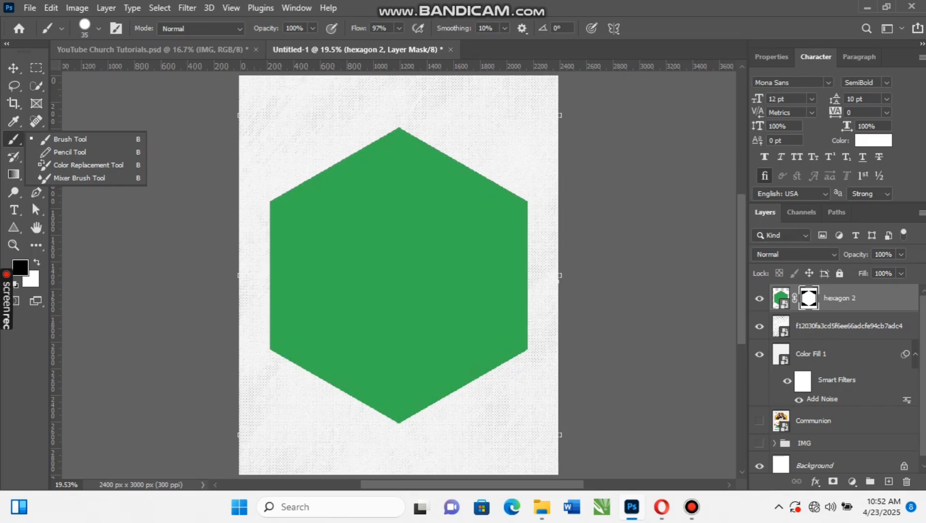
key(Escape)
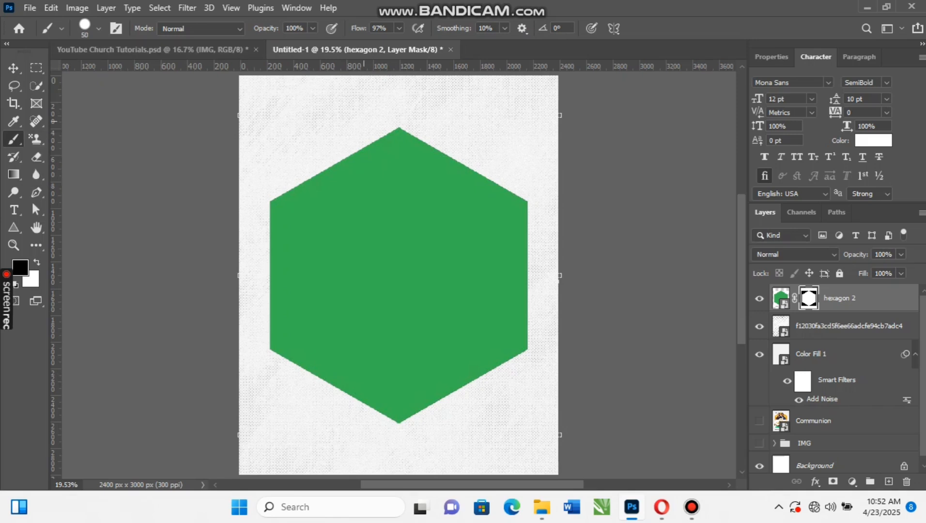
key(bracketright)
key(bracketright)
key(bracketright)
key(bracketright)
key(bracketright)
drag(424, 101, 474, 83)
key(v)
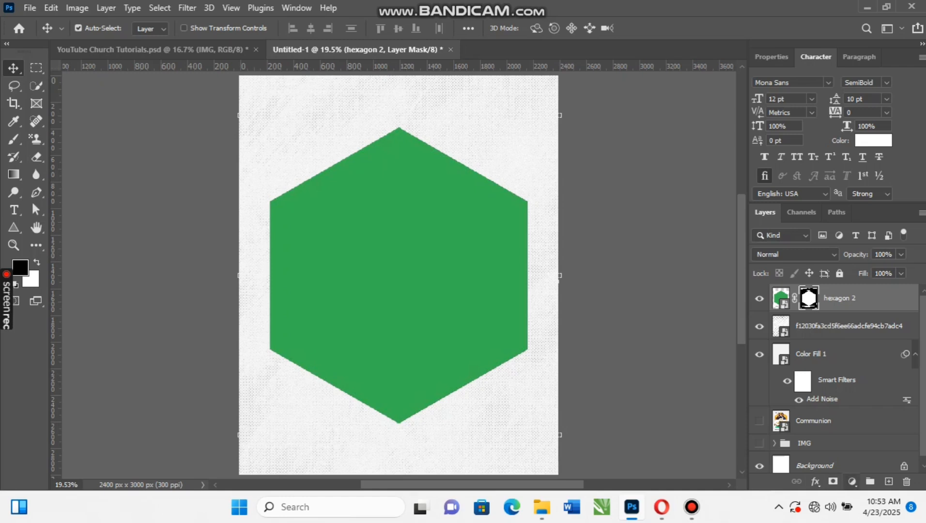
Apply a linear yellow-to-orange Gradient Overlay to the hexagon at 100% opacity, -90° angle and 150% scale
click(816, 481)
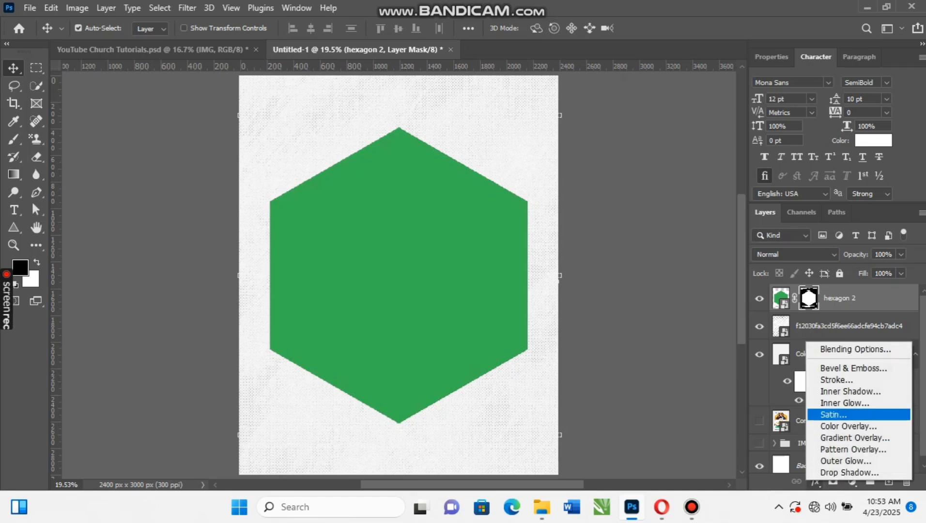
click(811, 439)
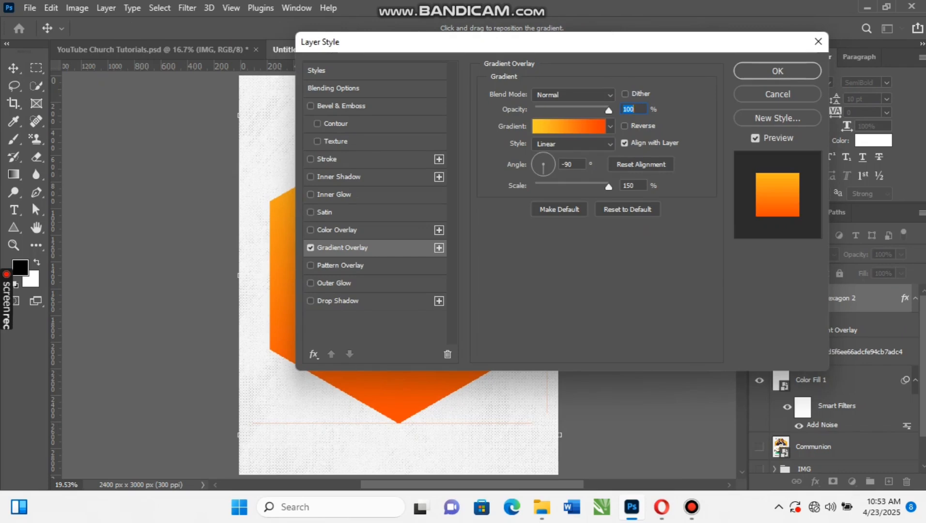
key(Return)
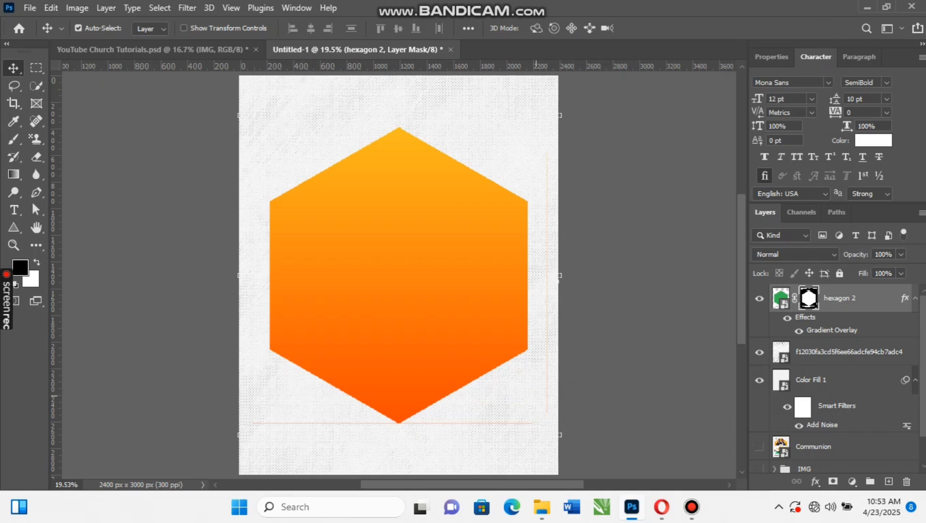
Brush away the leftover orange edge lines around the hexagon on its layer mask with a 300 px black brush
key(b)
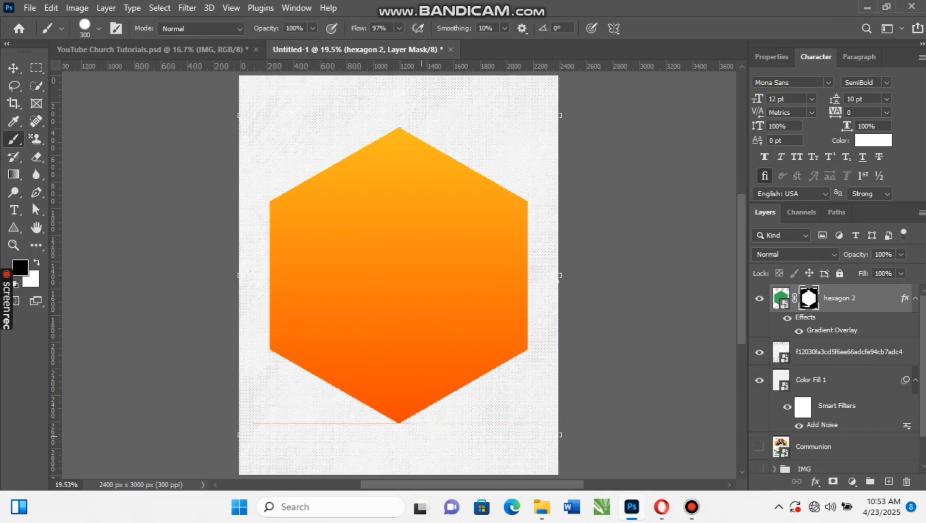
click(381, 437)
click(13, 68)
Move the Communion reference layer above hexagon 2, then hide it after comparing the design
drag(813, 446, 819, 290)
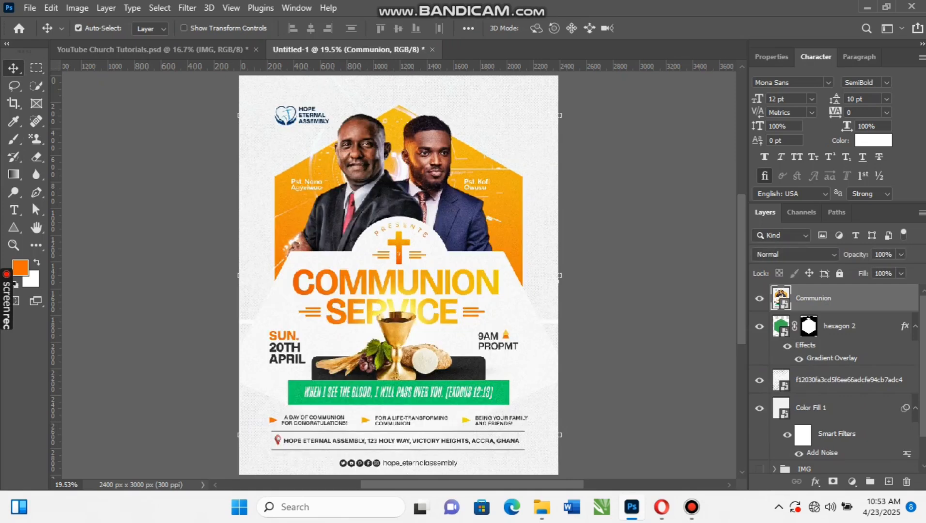
click(759, 298)
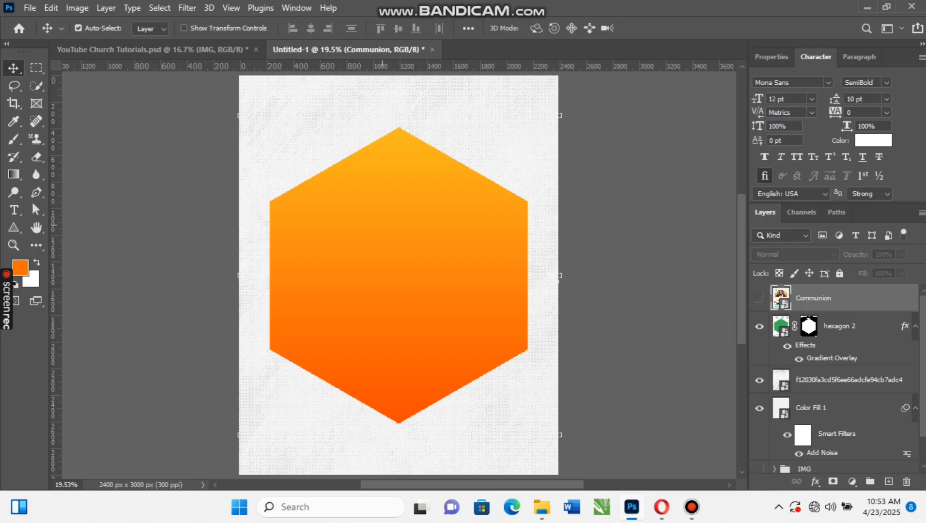
Place the pngwing.com (5) image from the ICONS folder inside Pictures > HD IMAGES as an embedded object
click(30, 9)
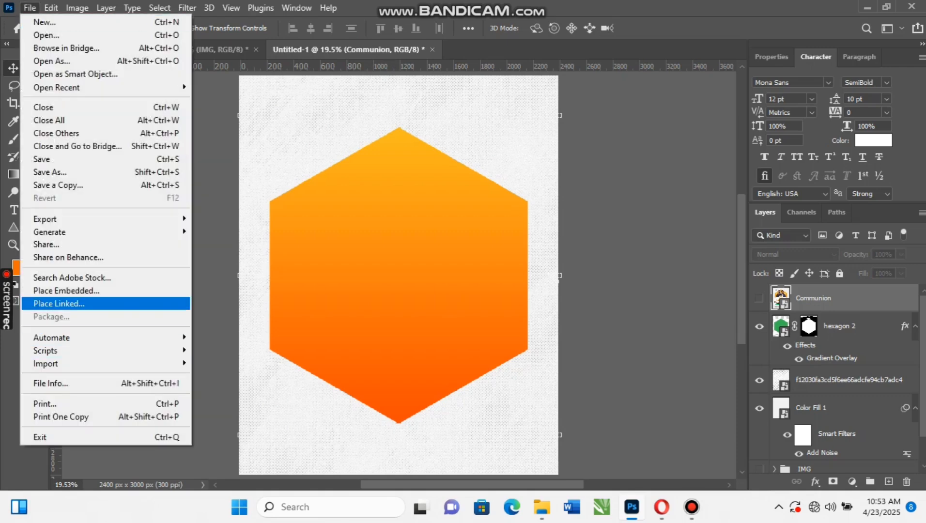
click(65, 291)
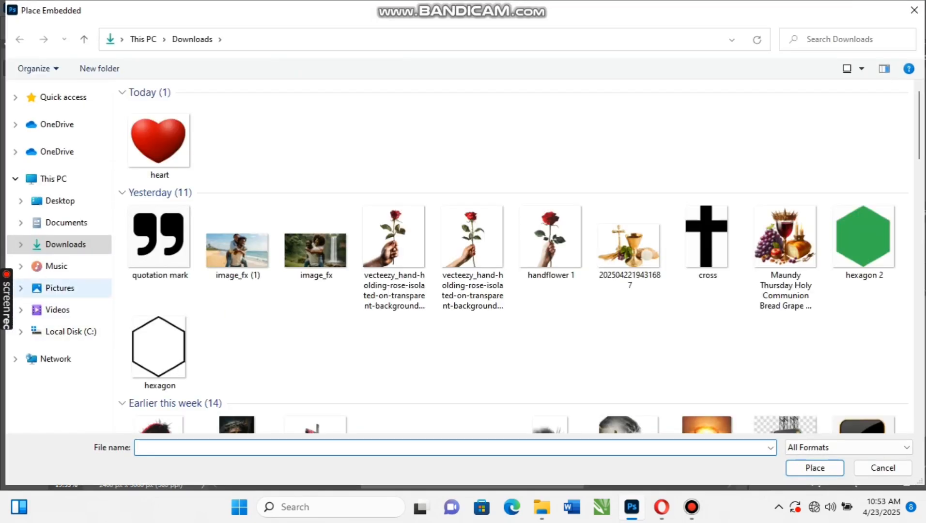
click(60, 288)
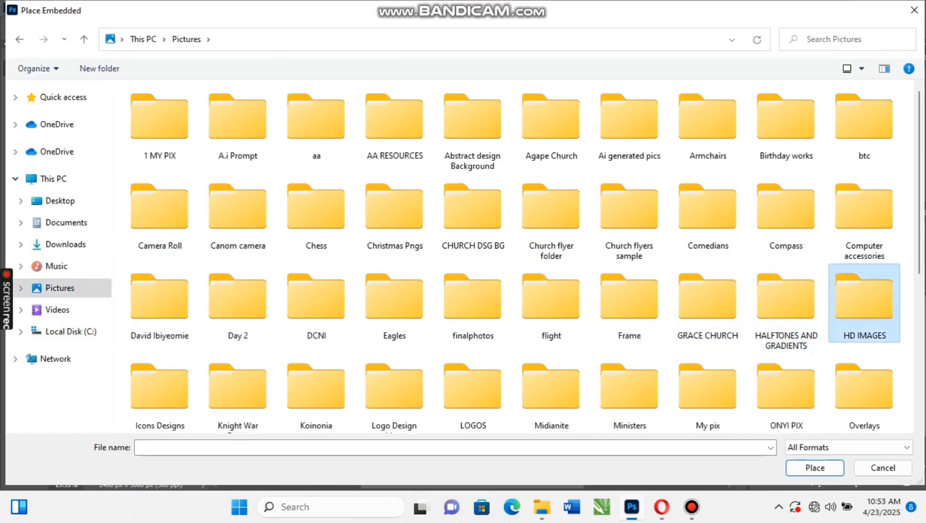
double_click(865, 301)
double_click(377, 214)
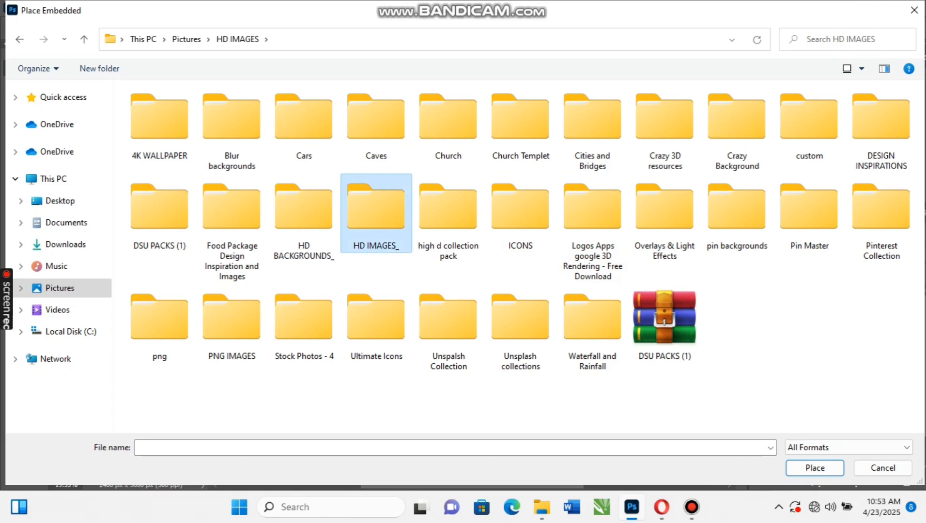
double_click(521, 214)
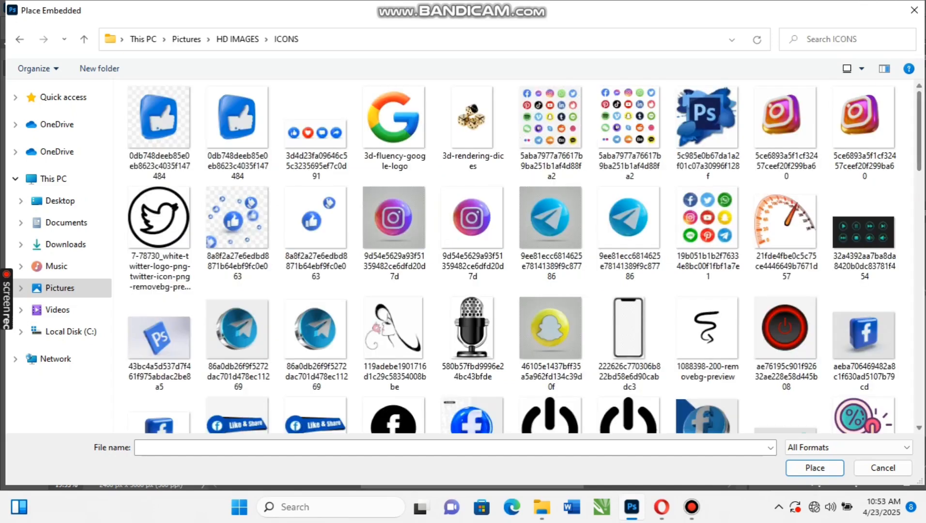
scroll(521, 256, down, 4)
scroll(512, 256, down, 5)
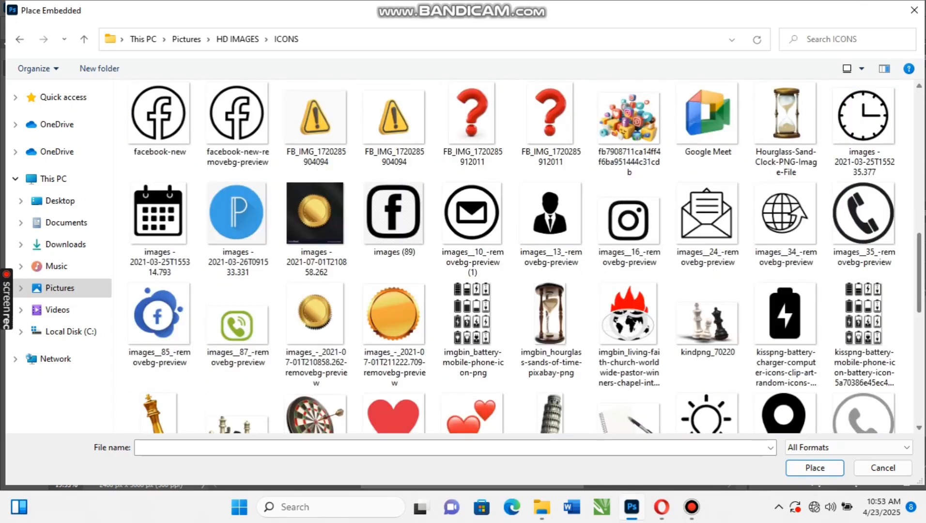
scroll(707, 334, down, 5)
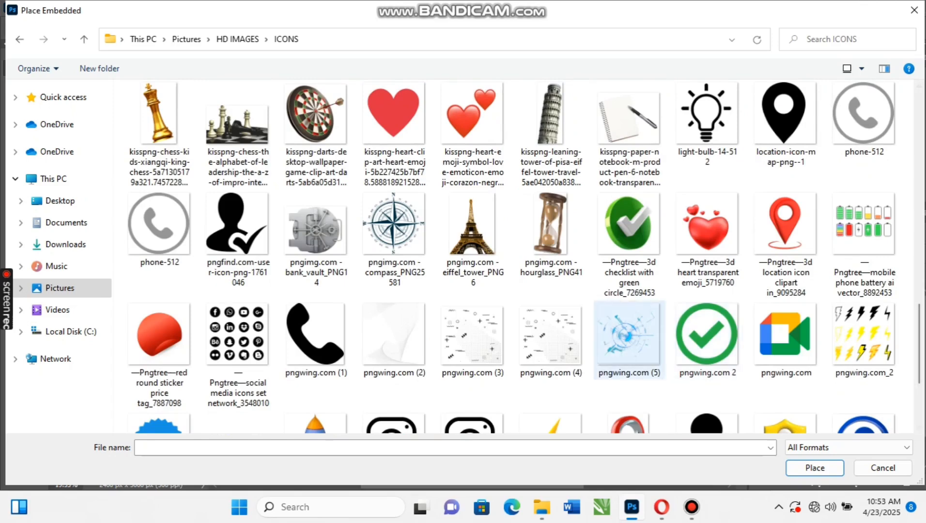
double_click(629, 335)
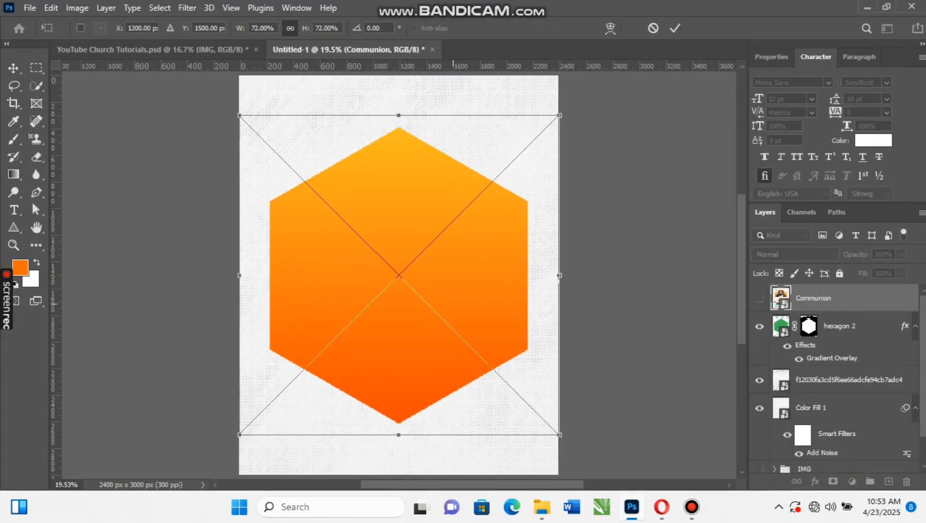
Position the circular tech graphic over the upper middle of the hexagon at 72% scale and commit the placement
drag(424, 272, 436, 239)
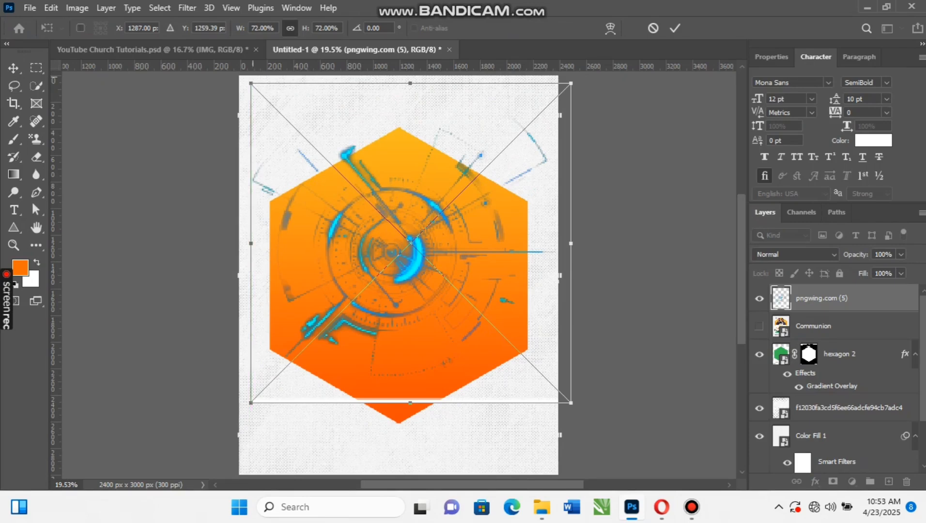
drag(434, 259, 676, 29)
click(676, 29)
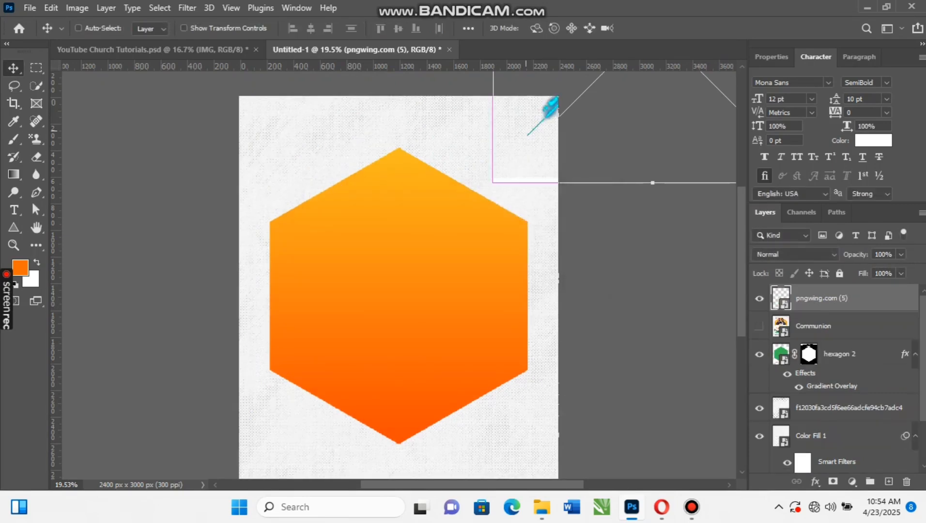
key(ctrl+t)
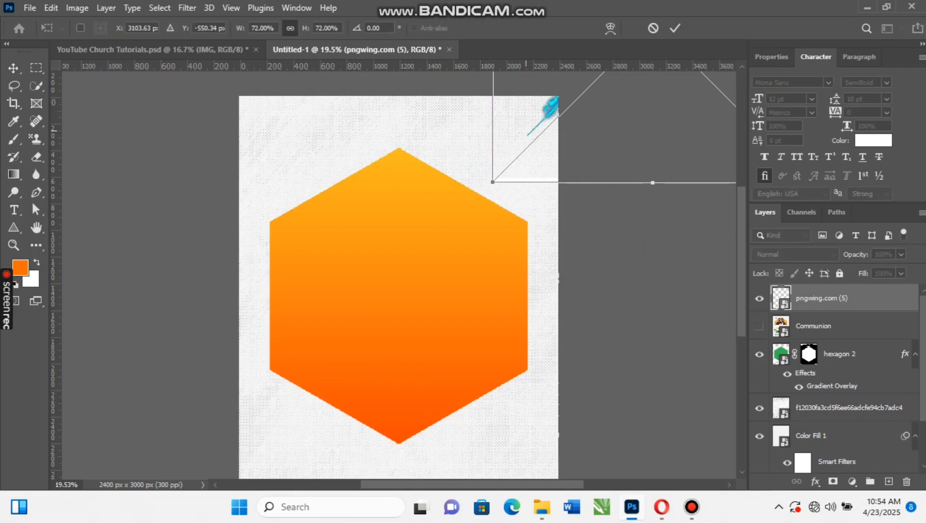
drag(631, 97, 356, 358)
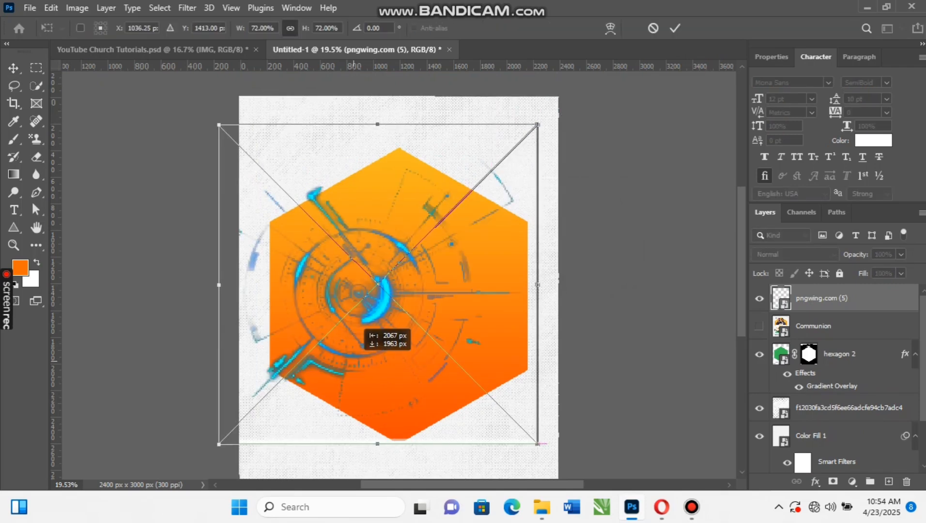
drag(357, 323, 398, 290)
key(Return)
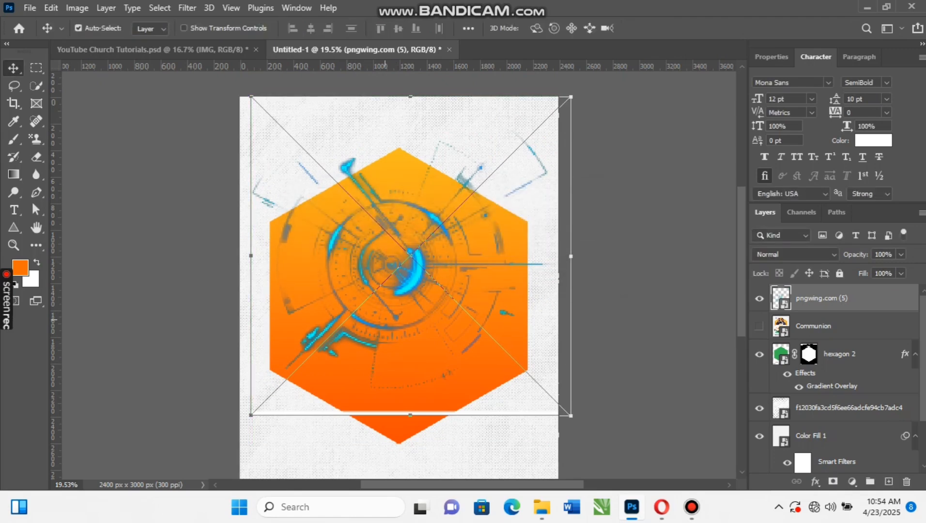
Set the blend mode of the pngwing.com (5) tech graphic layer to Screen
click(794, 255)
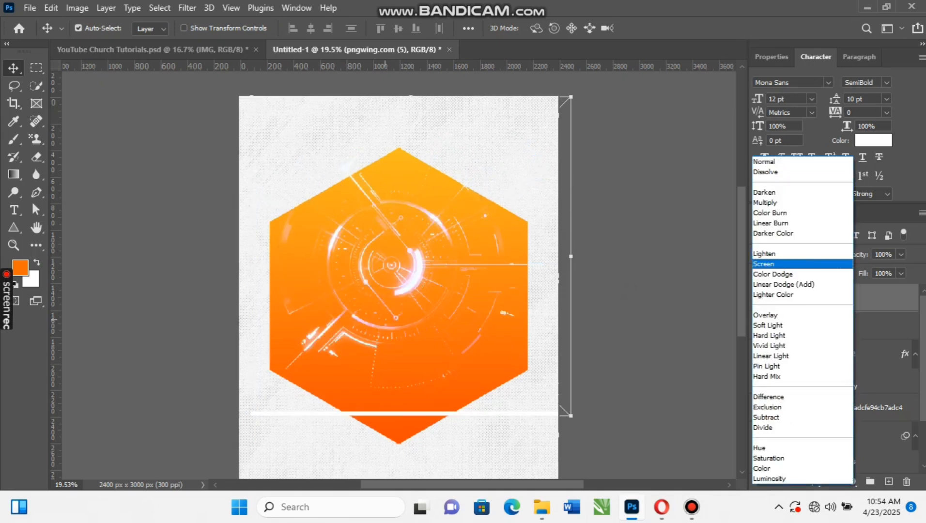
click(775, 264)
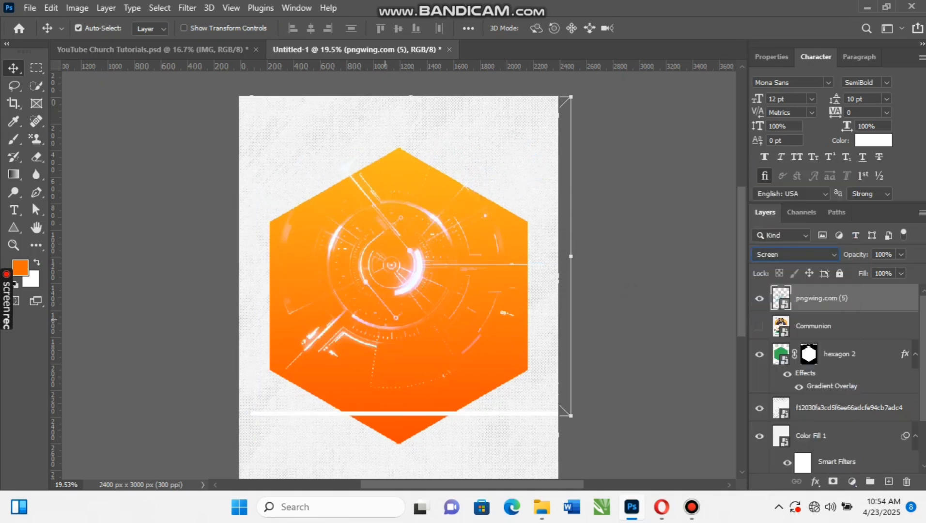
scroll(398, 275, down, 2)
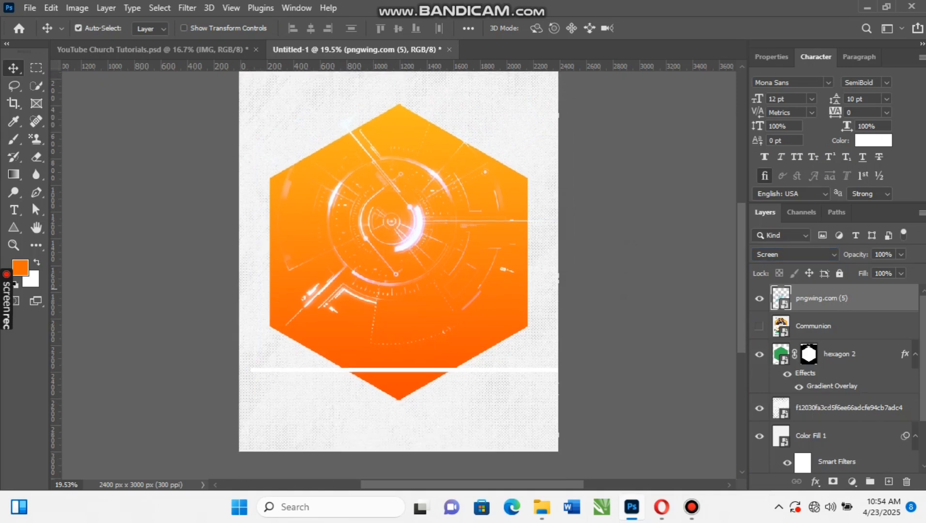
Raise the tech graphic into the hexagon's upper part and mask out its white horizontal line with a black brush on a layer mask
drag(412, 211, 420, 160)
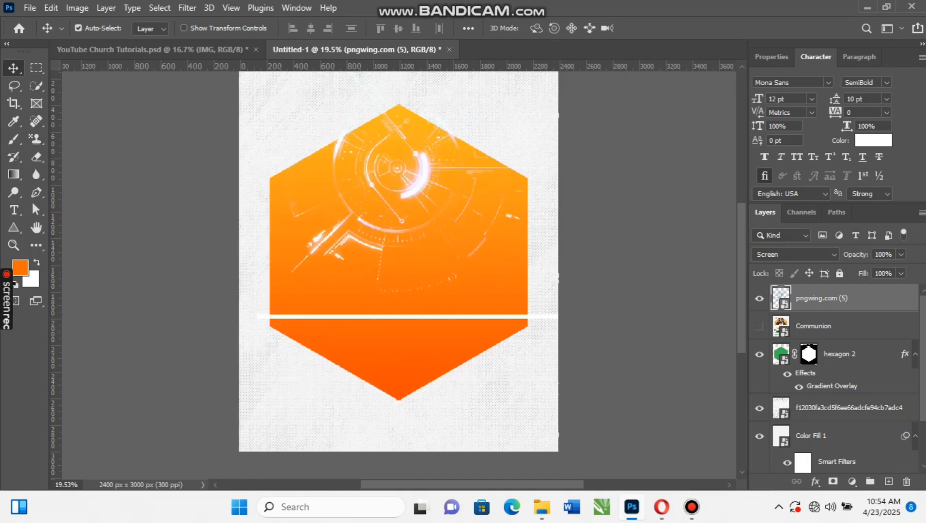
click(833, 482)
click(13, 139)
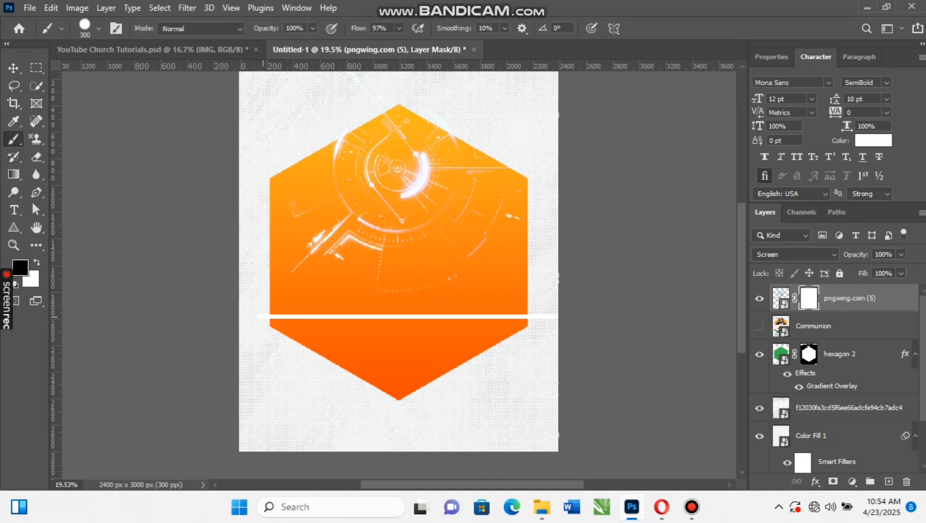
drag(253, 317, 580, 317)
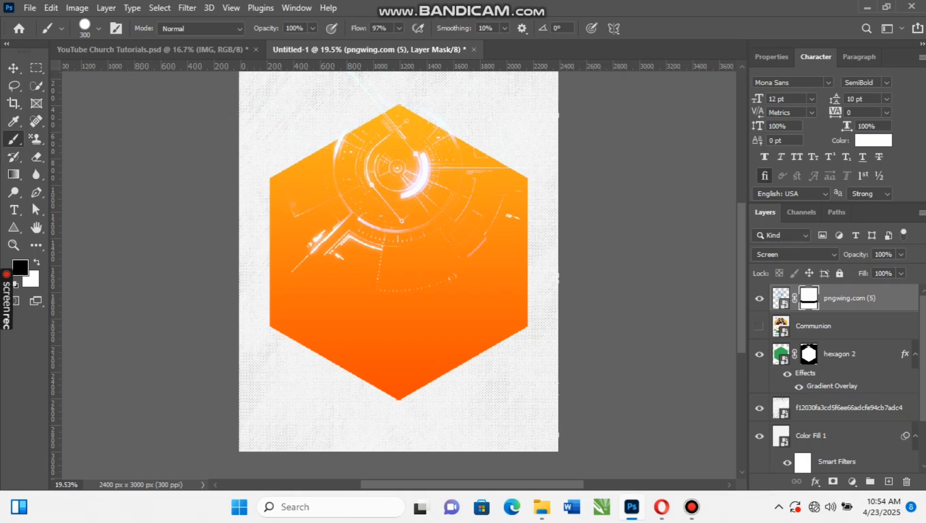
Move the pngwing.com (5) layer below the Communion reference layer, directly above hexagon 2
click(13, 67)
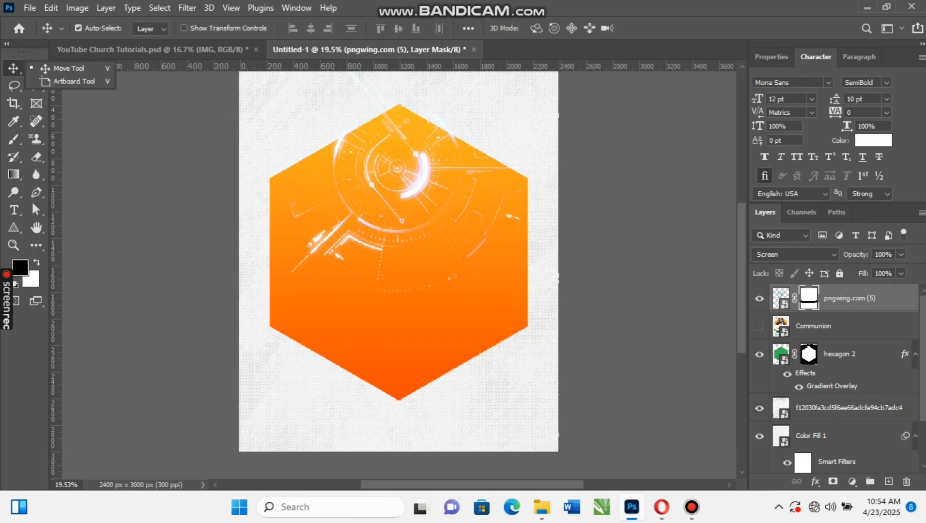
drag(781, 298, 781, 339)
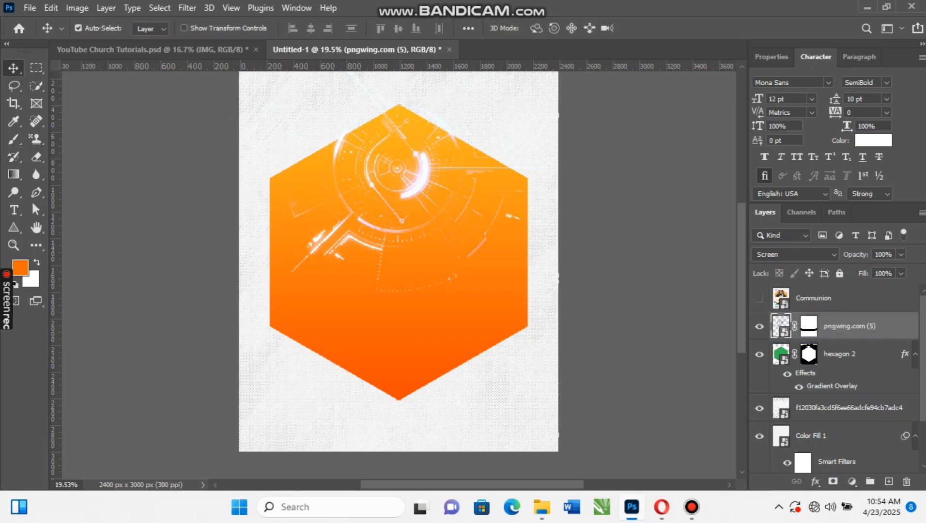
Try clipping the pngwing.com (5) layer to hexagon 2, then undo the clipping mask
right_click(819, 325)
click(659, 376)
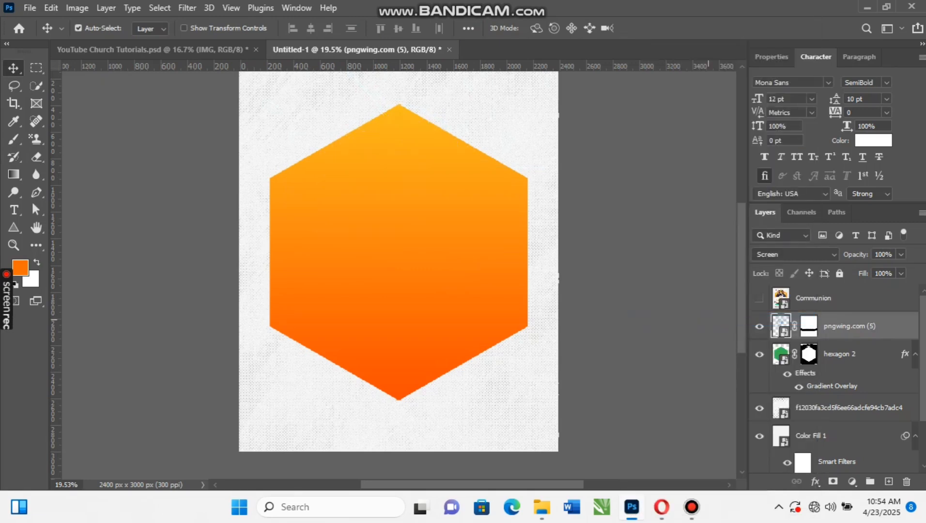
key(ctrl)
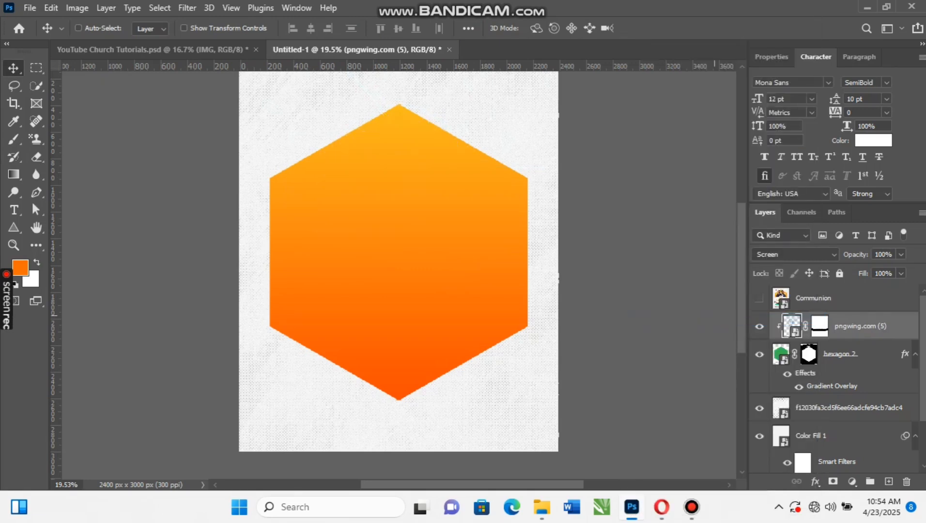
key(ctrl+z)
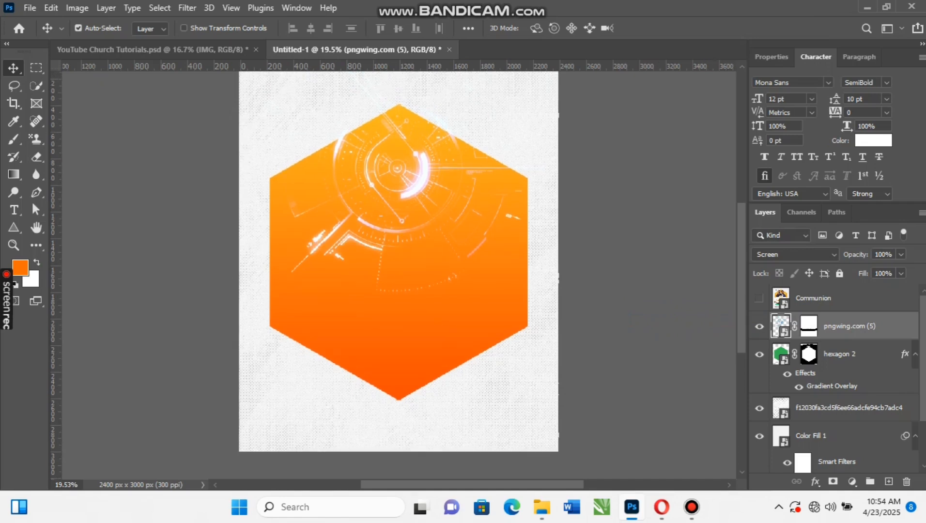
Collapse the effects of hexagon 2 and Color Fill 1, then move the IMG group above pngwing.com (5) and show it
click(915, 354)
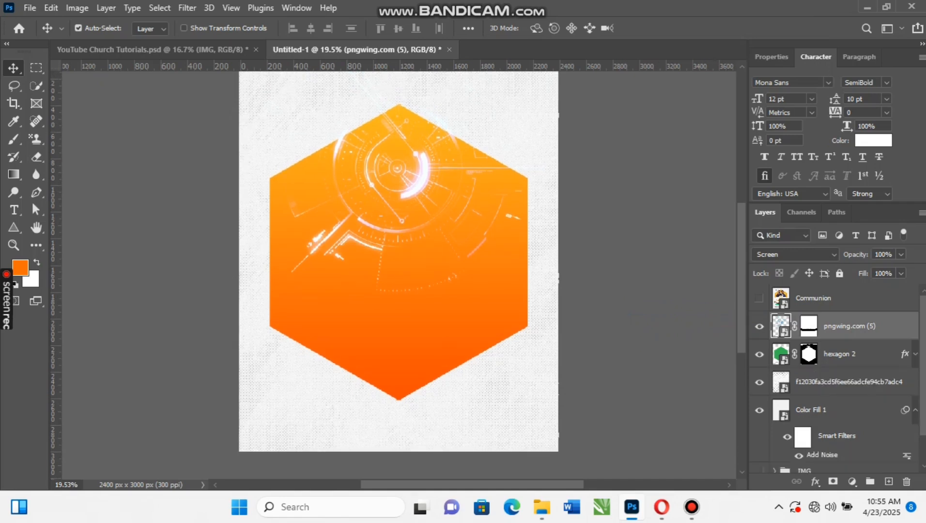
click(916, 410)
drag(804, 432, 804, 312)
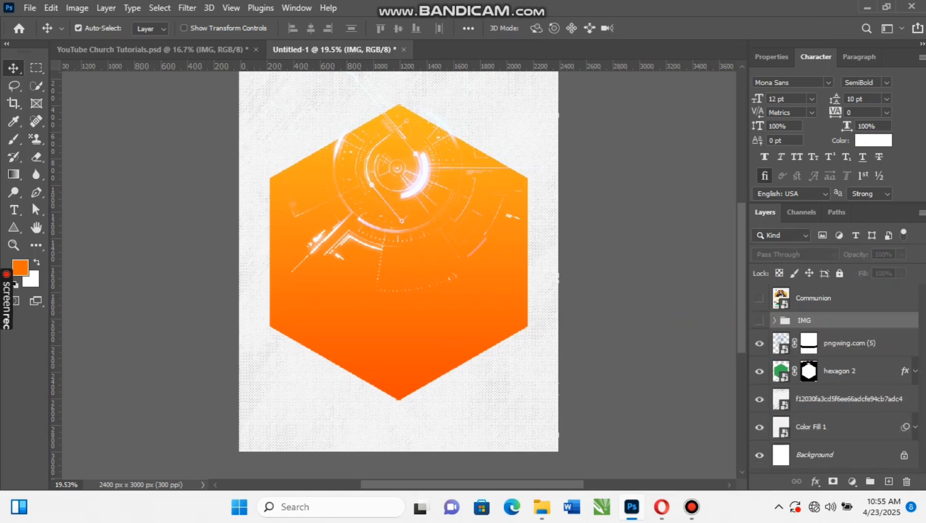
click(759, 320)
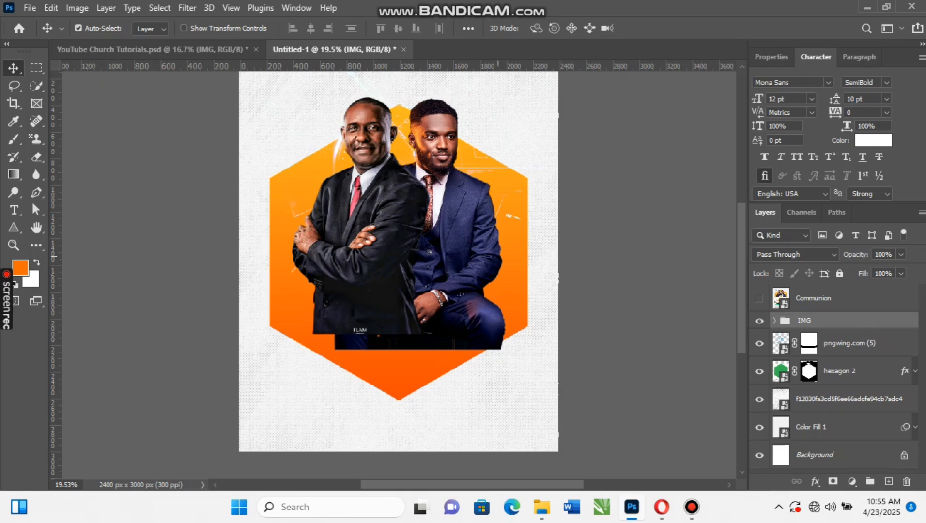
Position the IMG group of two men at X 1200 px, Y 1335 px over the hexagon and compare it with the Communion reference
key(ctrl+t)
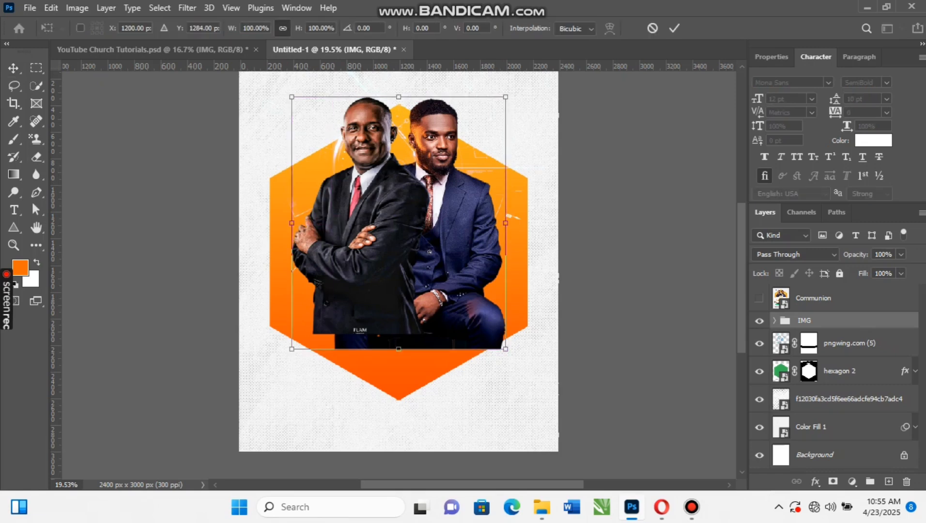
drag(421, 186, 408, 206)
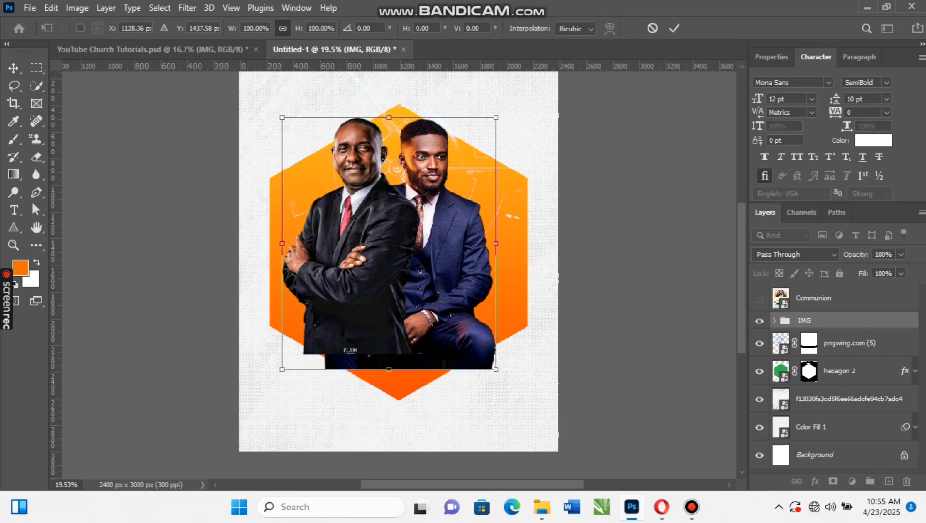
scroll(399, 261, down, 1)
scroll(398, 262, up, 2)
scroll(398, 261, down, 2)
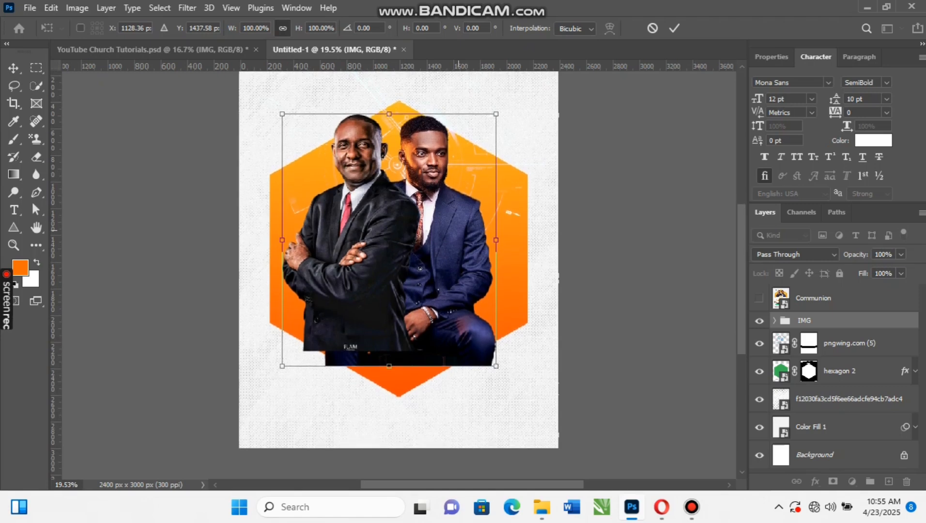
mouse_move(428, 190)
mouse_down()
mouse_move(425, 204)
mouse_move(437, 179)
mouse_up()
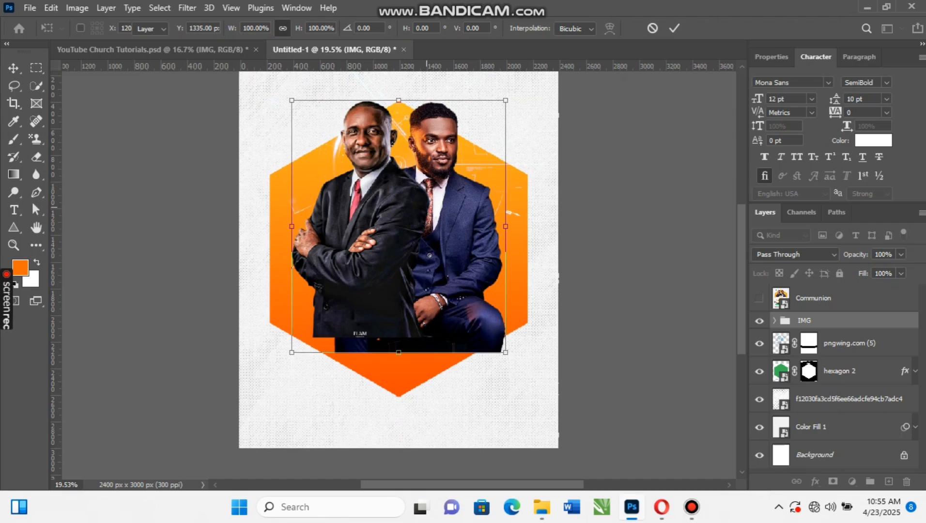
key(Return)
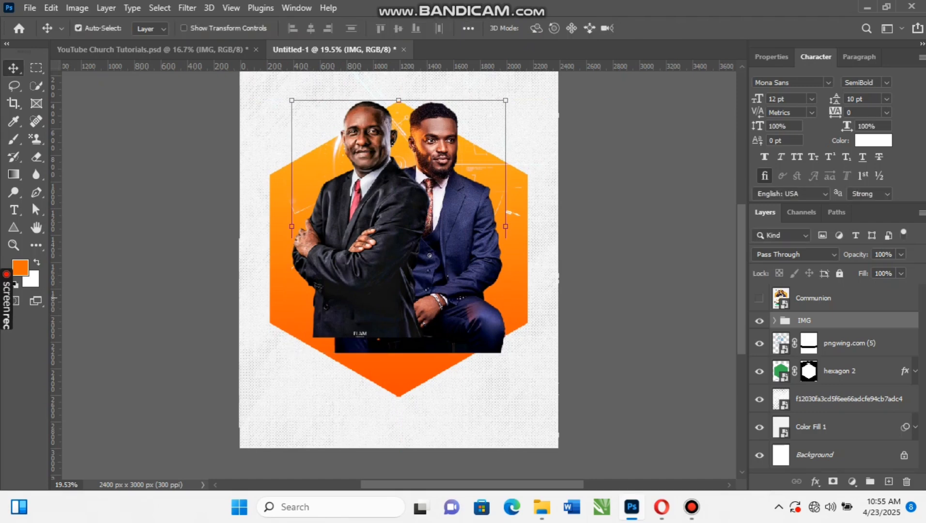
click(759, 298)
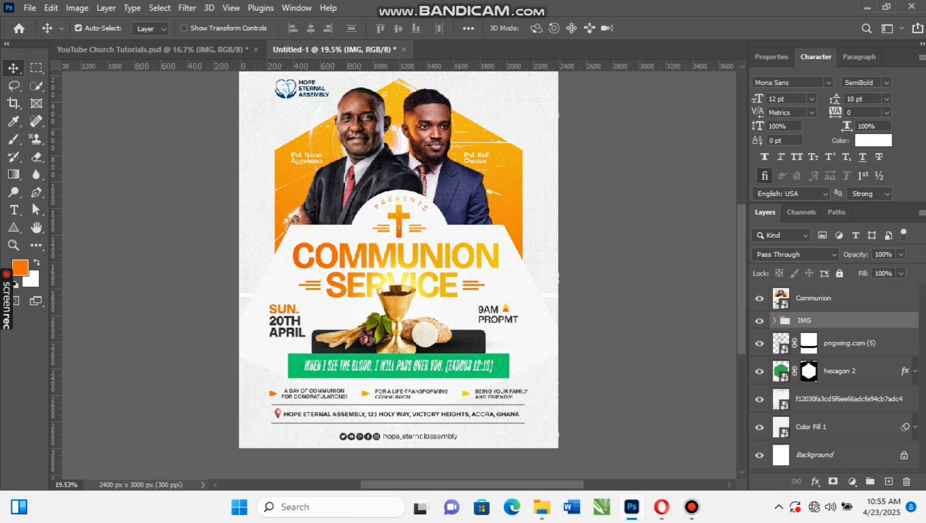
click(759, 298)
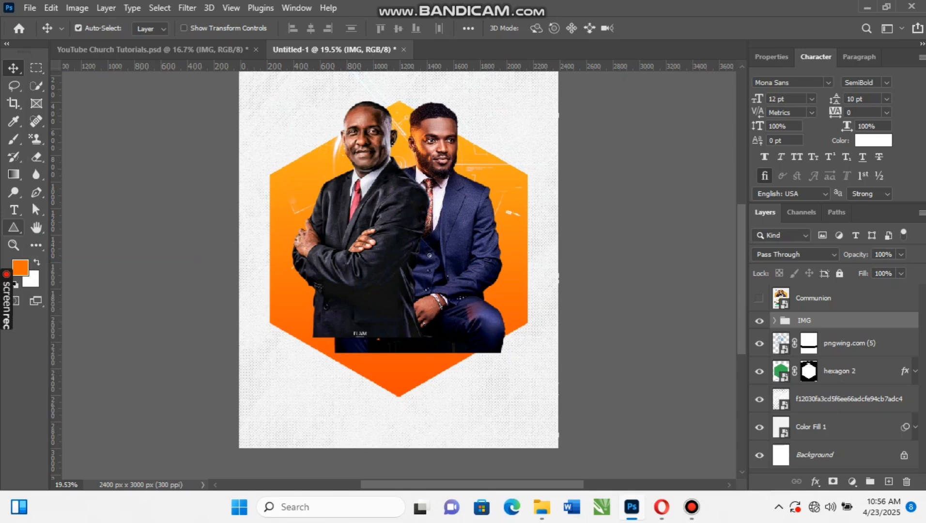
Draw a white five-sided polygon about 1871 × 1424 px and centre it over the men's lower bodies at X 265, Y 1402 px
click(14, 228)
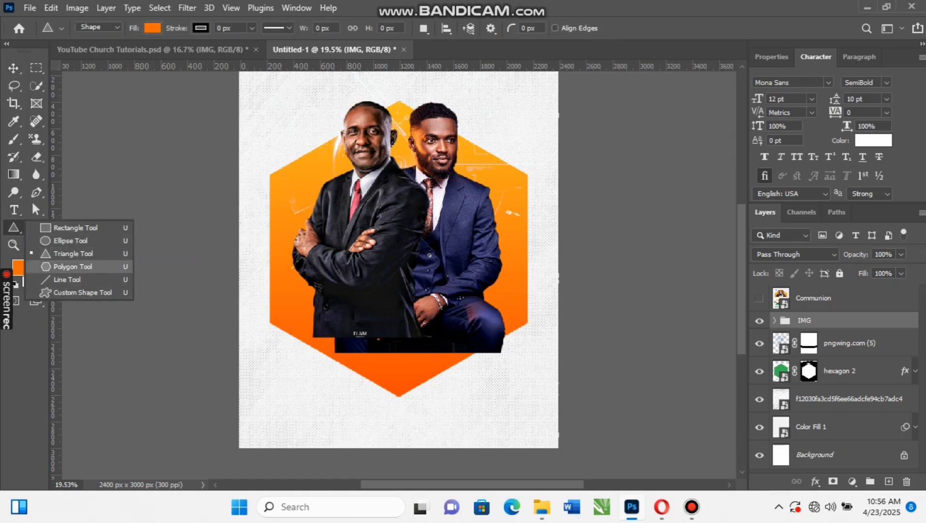
click(73, 267)
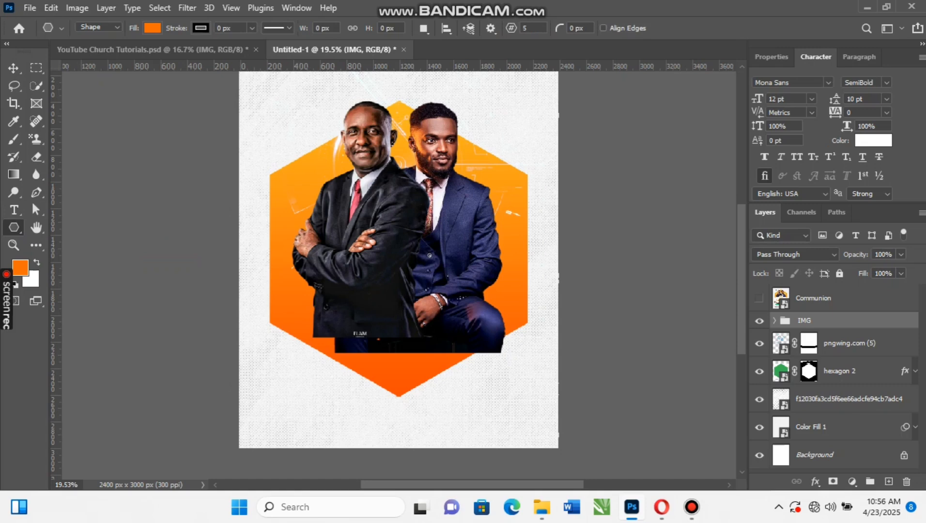
key(x)
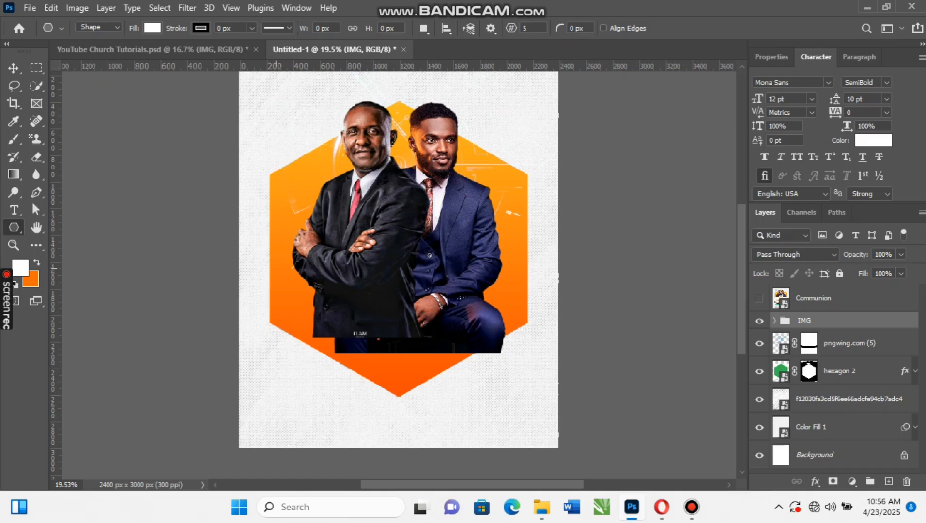
drag(281, 264, 497, 389)
drag(500, 431, 526, 449)
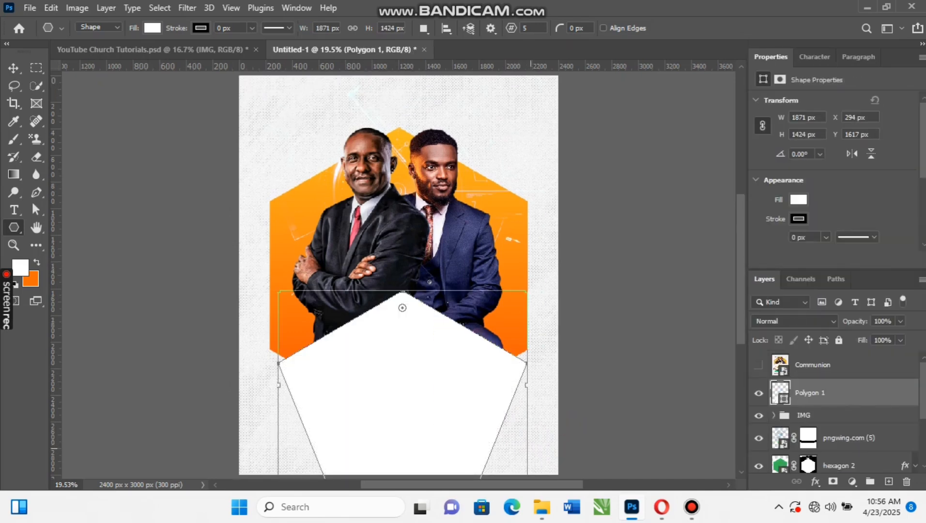
key(v)
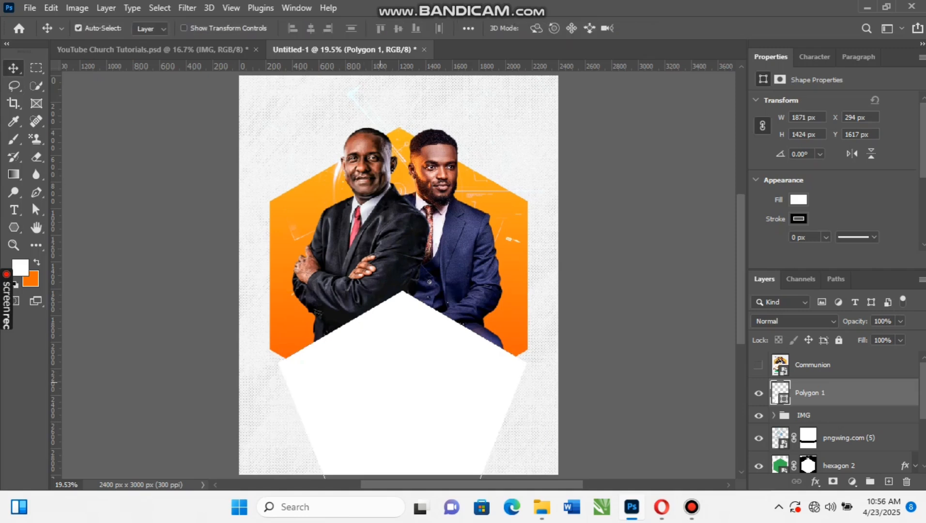
drag(380, 382, 393, 363)
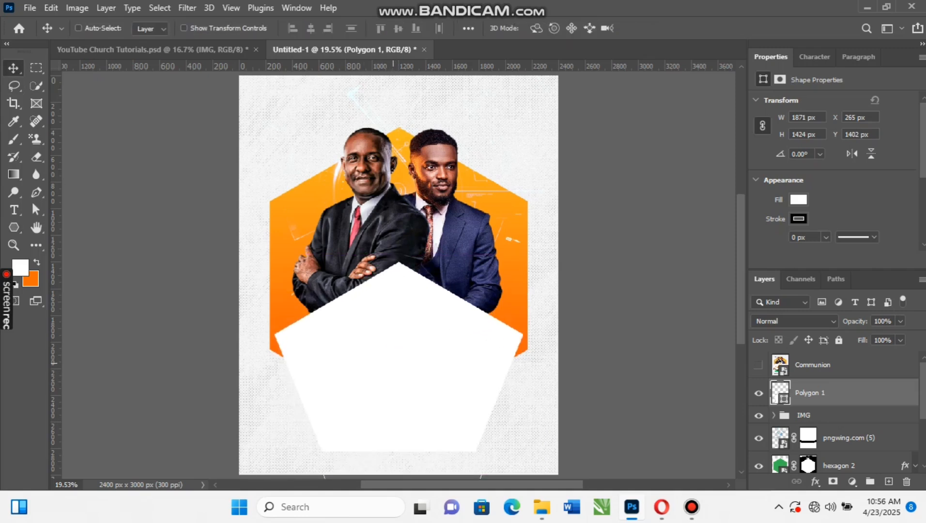
Flip the white polygon vertically so its flat edge faces up
key(ctrl+t)
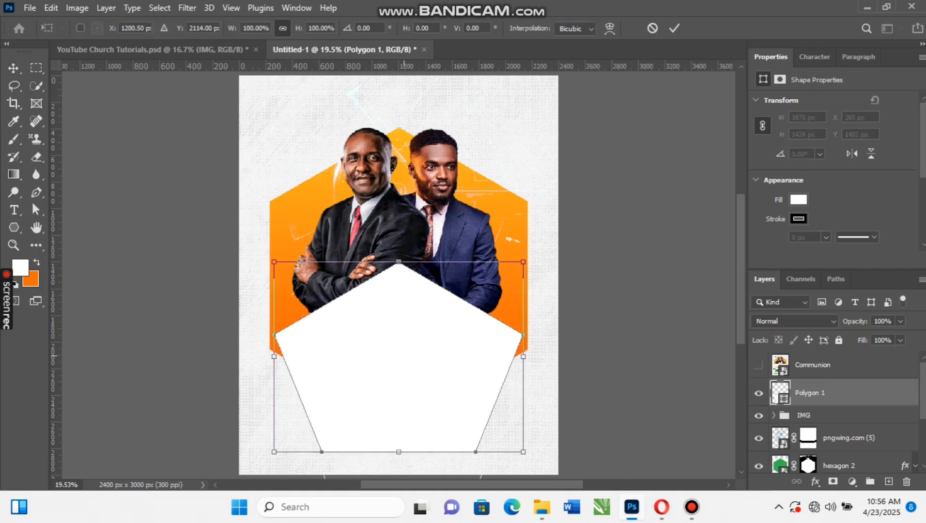
right_click(405, 356)
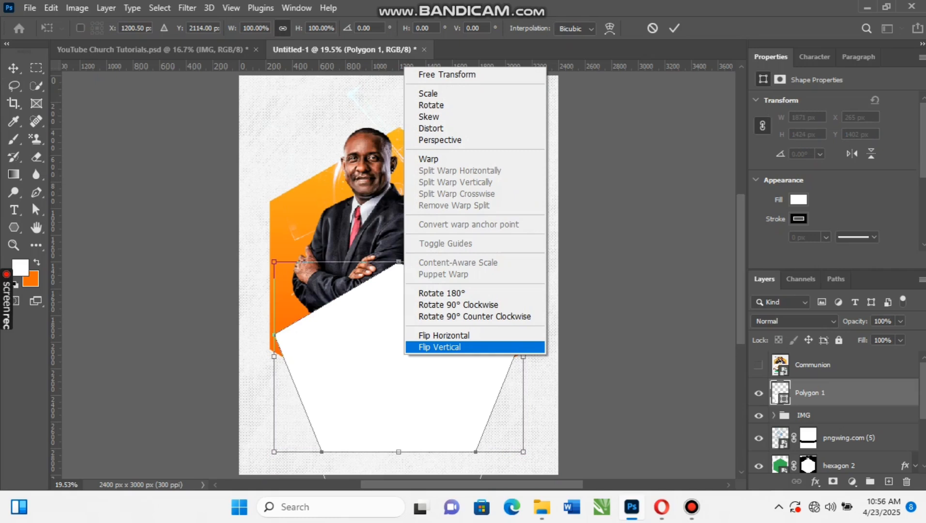
click(428, 347)
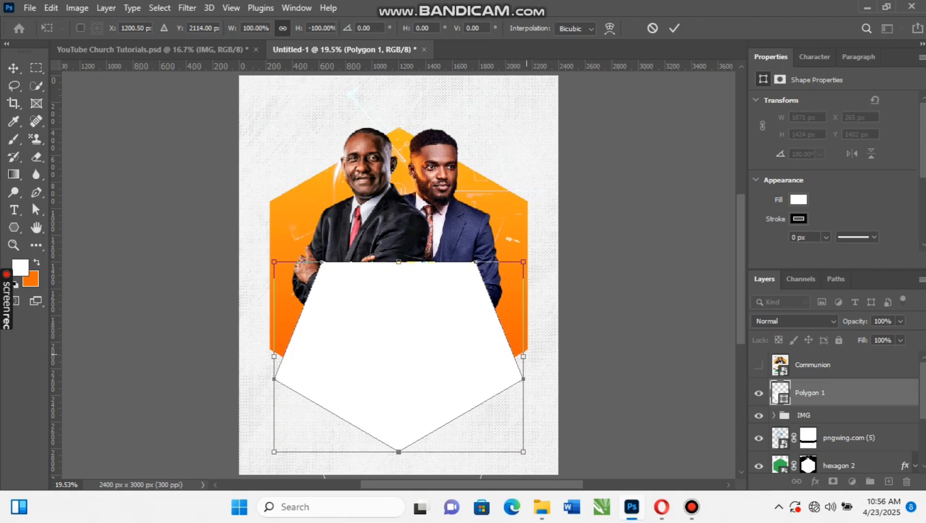
Widen the polygon to the full 2400 px canvas width and lower it to Y 1637.5 px
drag(523, 357, 559, 356)
drag(274, 357, 240, 356)
drag(438, 271, 438, 303)
key(Return)
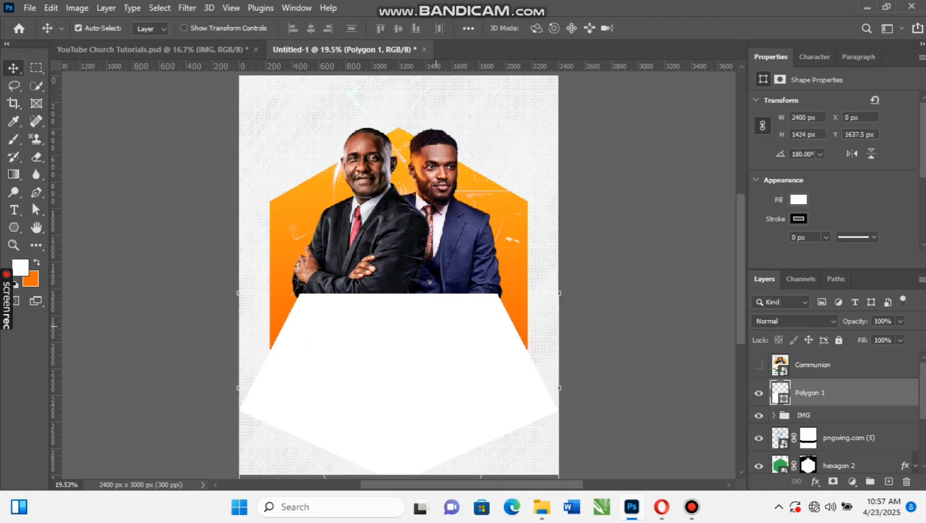
Enlarge the polygon to about 2708 × 1607 px so it extends past both sides of the canvas
key(ctrl+t)
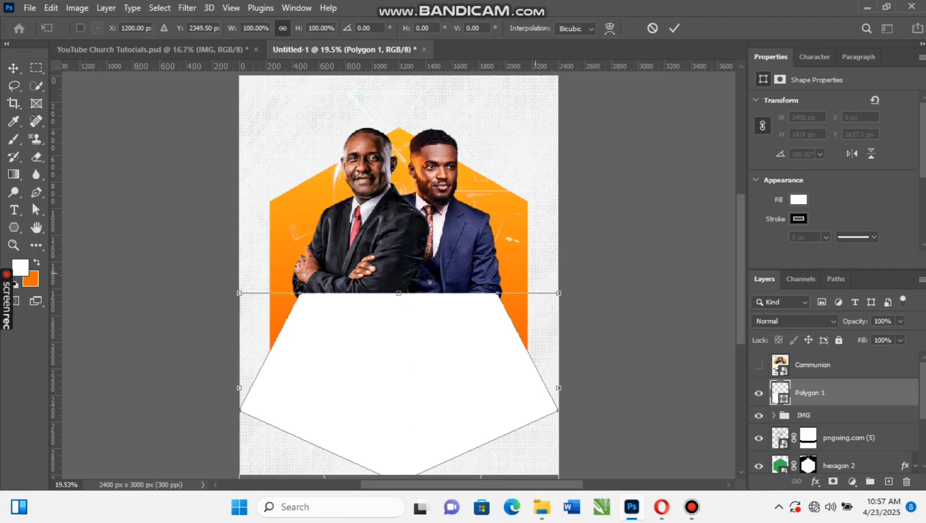
drag(399, 293, 430, 282)
key(Return)
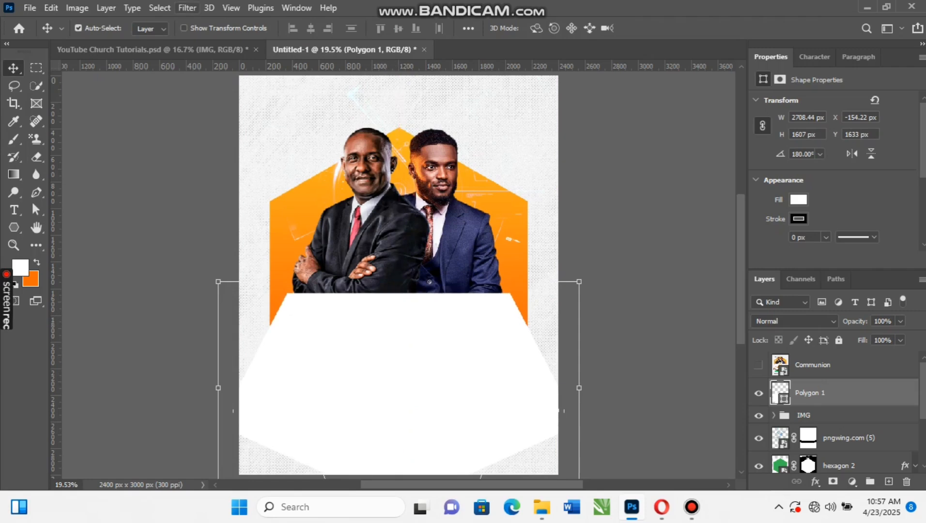
Convert Polygon 1 to a smart object, apply 22% uniform monochromatic Add Noise, and collapse its smart filters
click(187, 7)
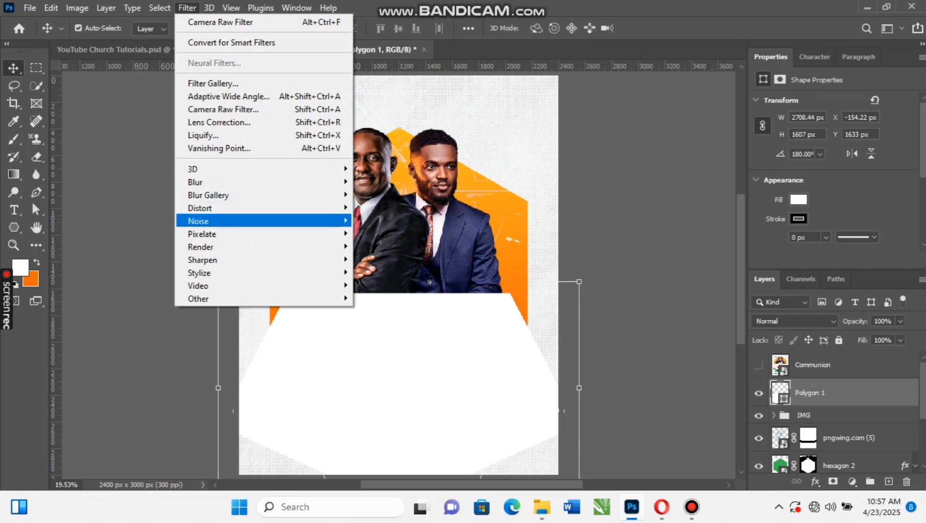
mouse_move(203, 220)
click(385, 220)
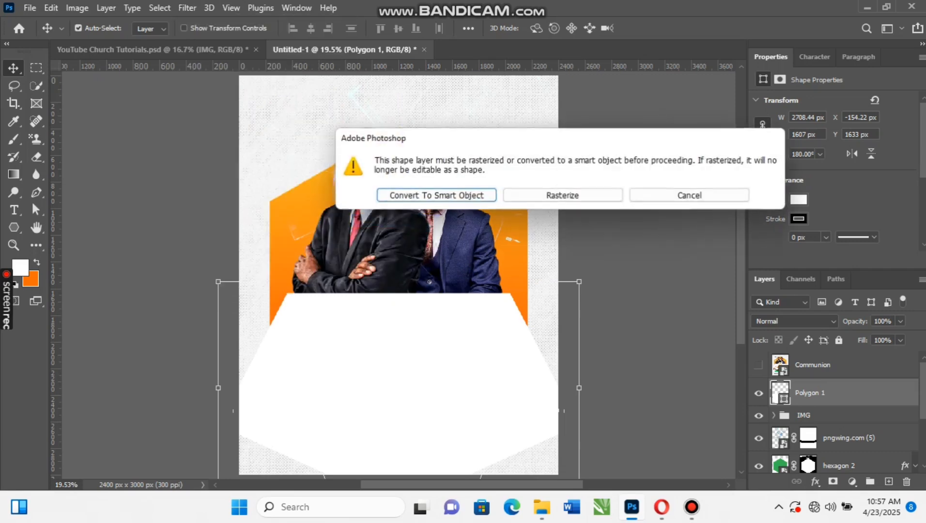
click(436, 196)
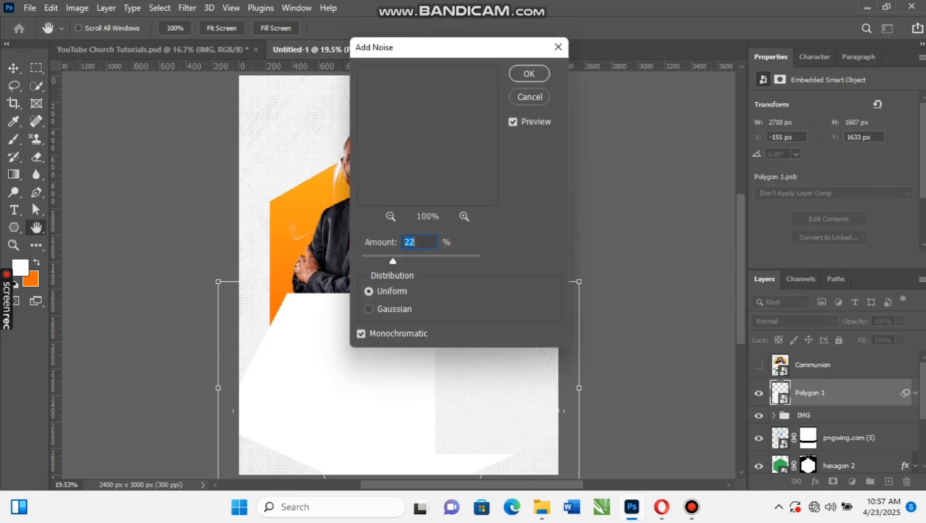
key(Return)
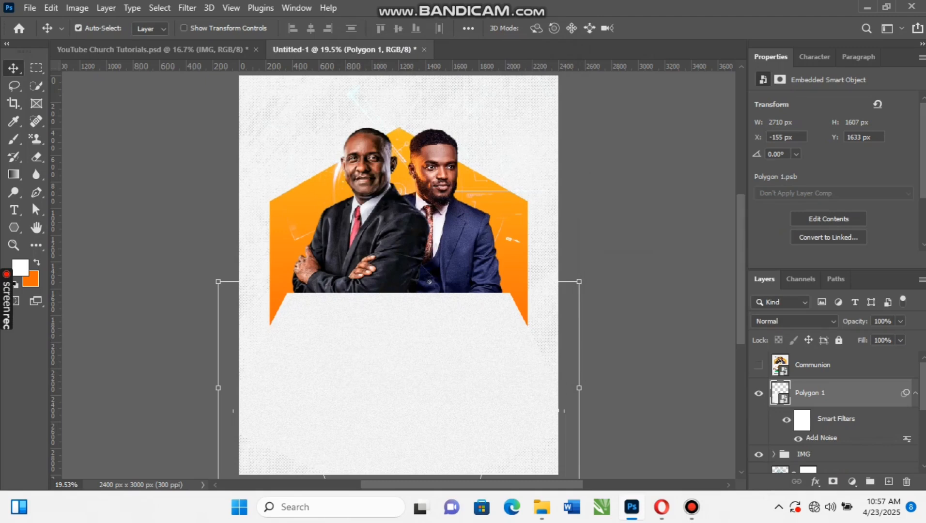
click(915, 393)
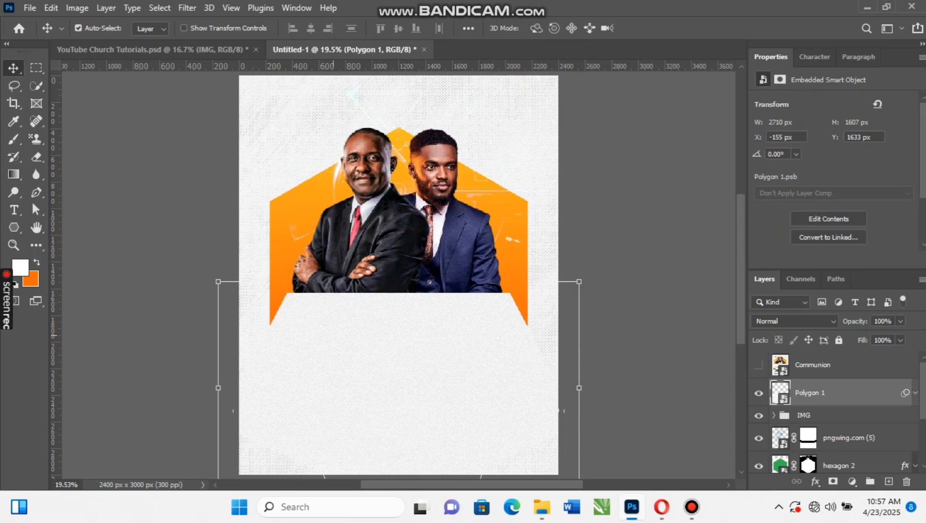
Draw a white circle about 1064 px in diameter and centre it over the white polygon's top edge at X 668, Y 1278 px
click(14, 227)
click(73, 241)
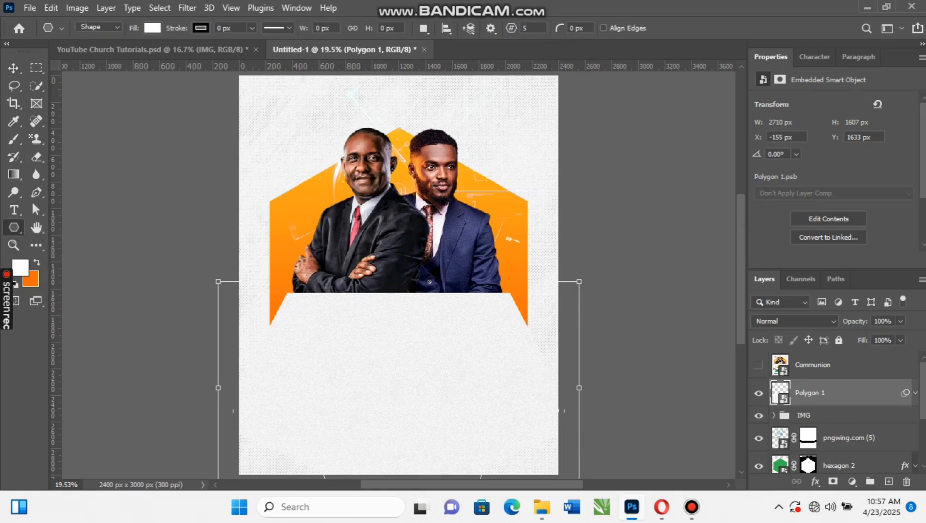
click(14, 68)
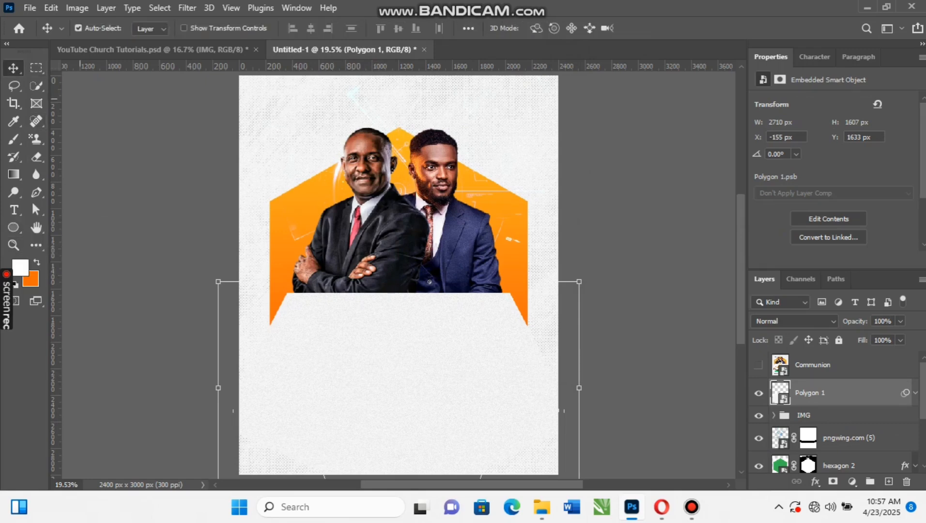
click(14, 227)
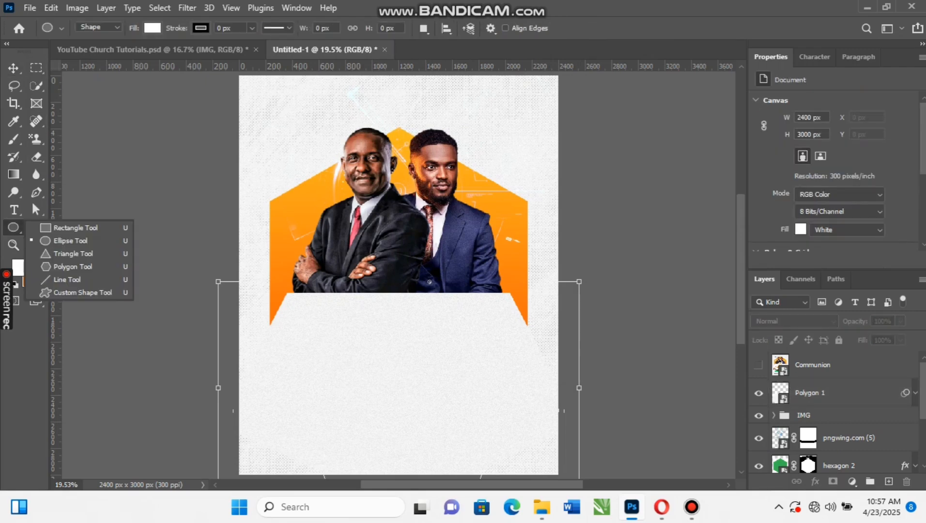
click(70, 240)
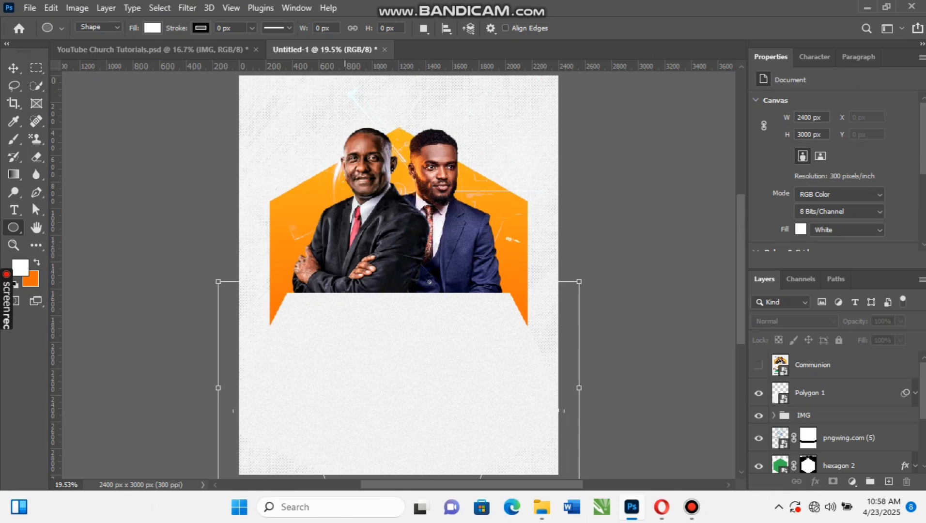
drag(344, 239, 487, 381)
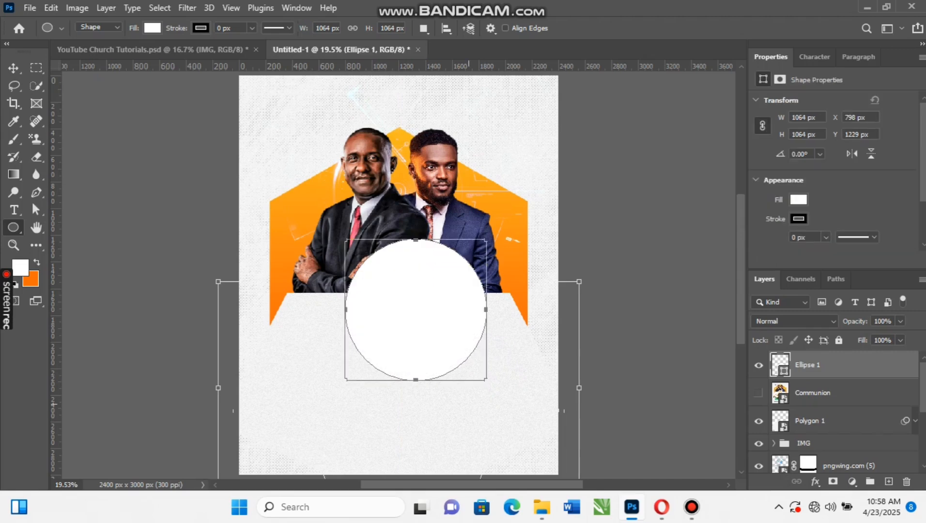
key(v)
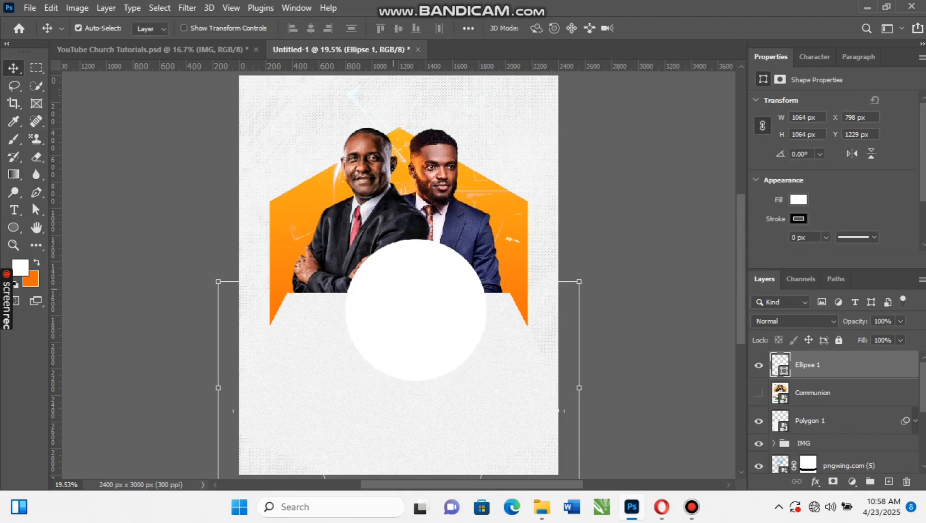
mouse_move(425, 304)
mouse_down()
mouse_move(403, 302)
mouse_move(410, 310)
mouse_up()
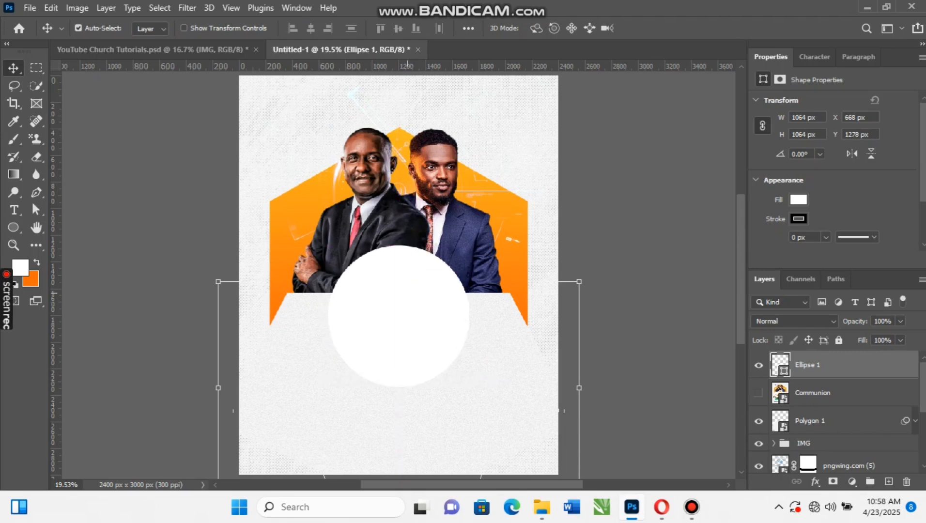
Convert Ellipse 1 to a smart object, apply 22% uniform monochromatic Add Noise, and collapse its smart filters
click(187, 8)
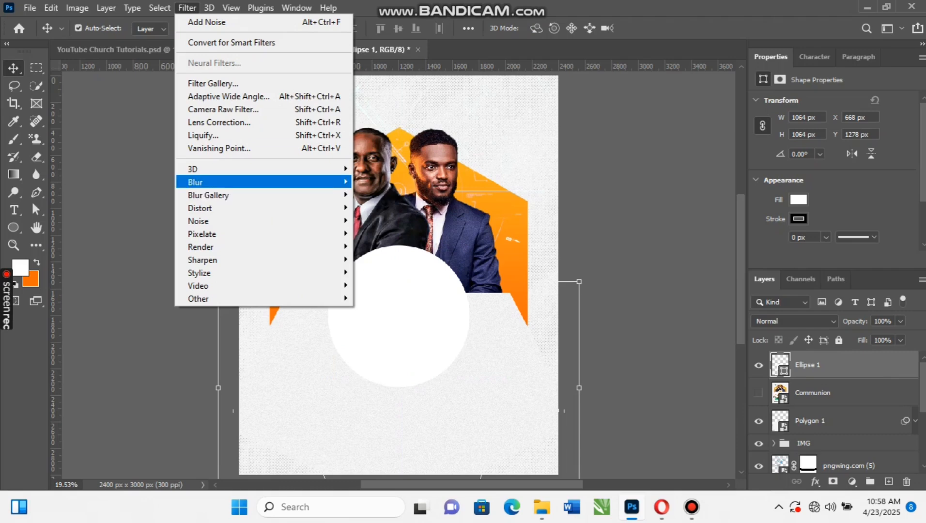
mouse_move(291, 221)
click(382, 221)
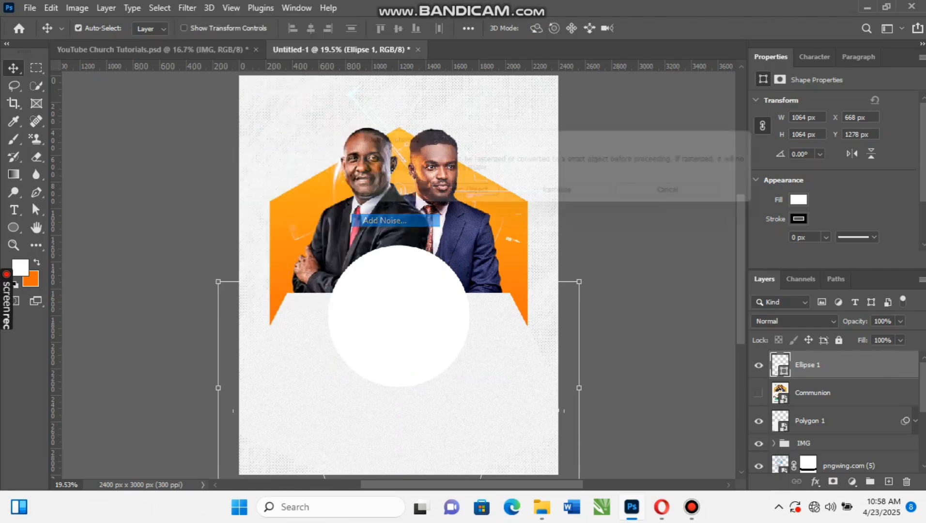
key(Return)
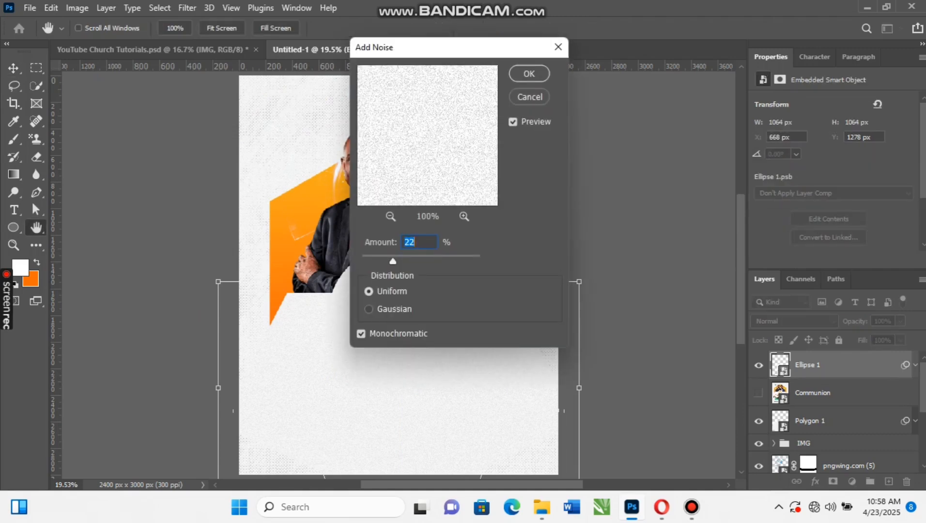
key(Return)
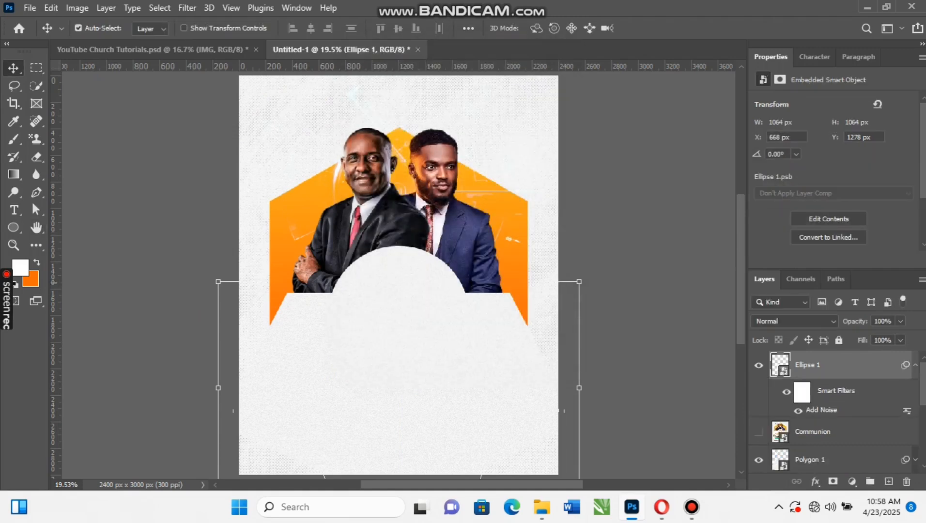
click(915, 365)
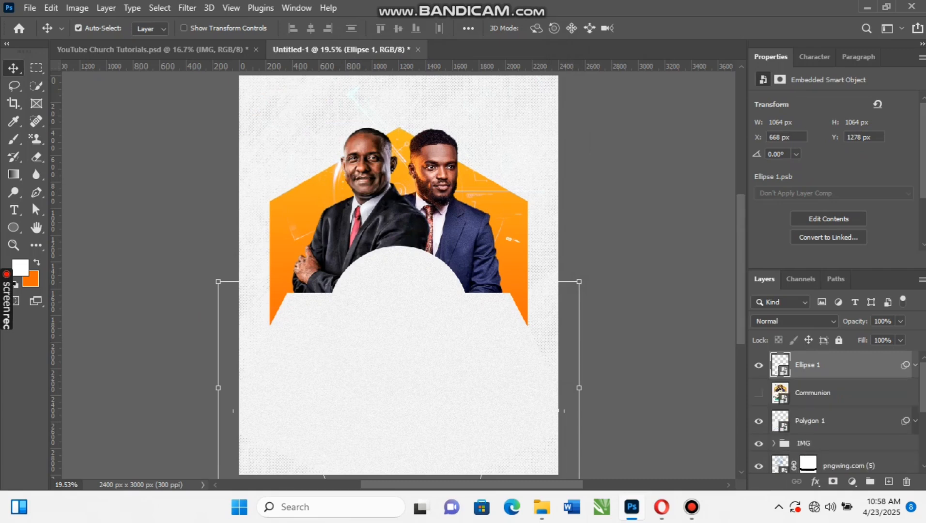
Move the Communion reference layer above Ellipse 1, show it to compare with the design, and hide it again
drag(824, 393, 823, 353)
click(758, 365)
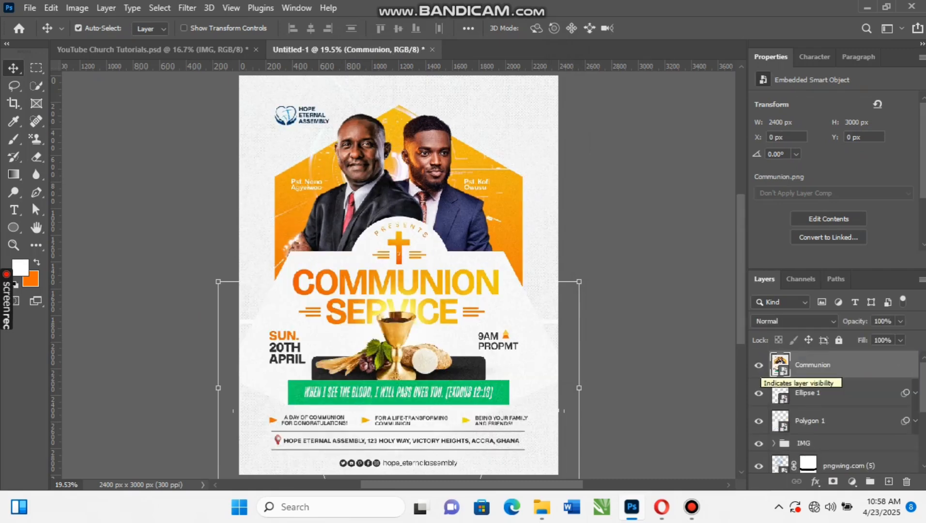
click(758, 365)
click(758, 365)
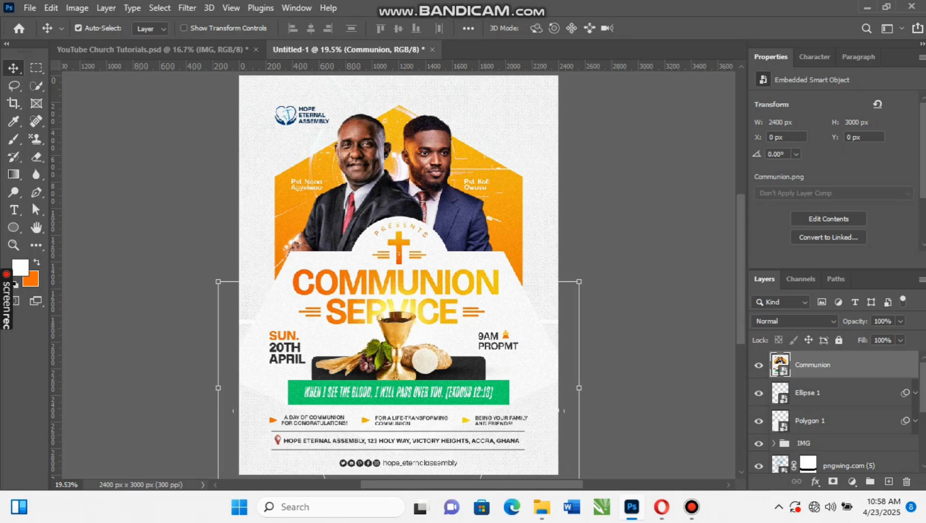
click(759, 365)
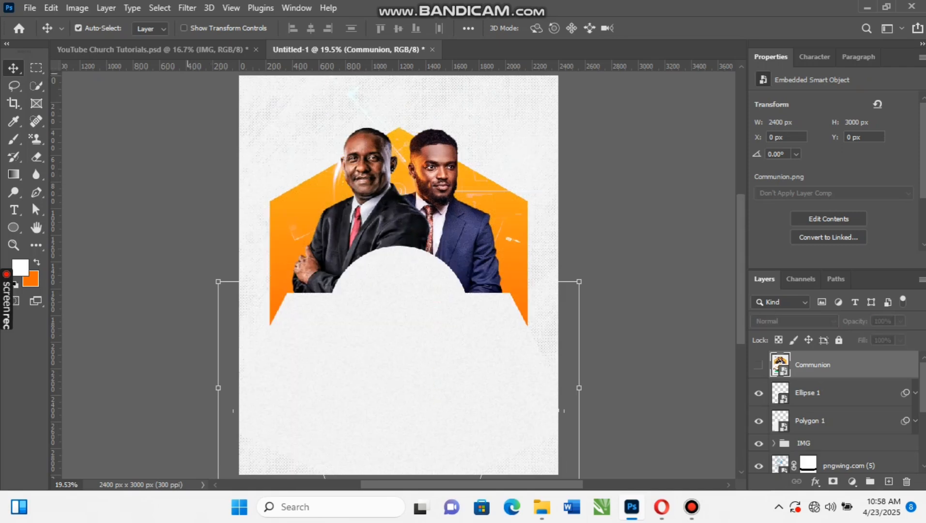
Copy the chalice and bread image from YouTube Church Tutorials.psd into Untitled-1 and centre it horizontally at X 601 px
click(206, 50)
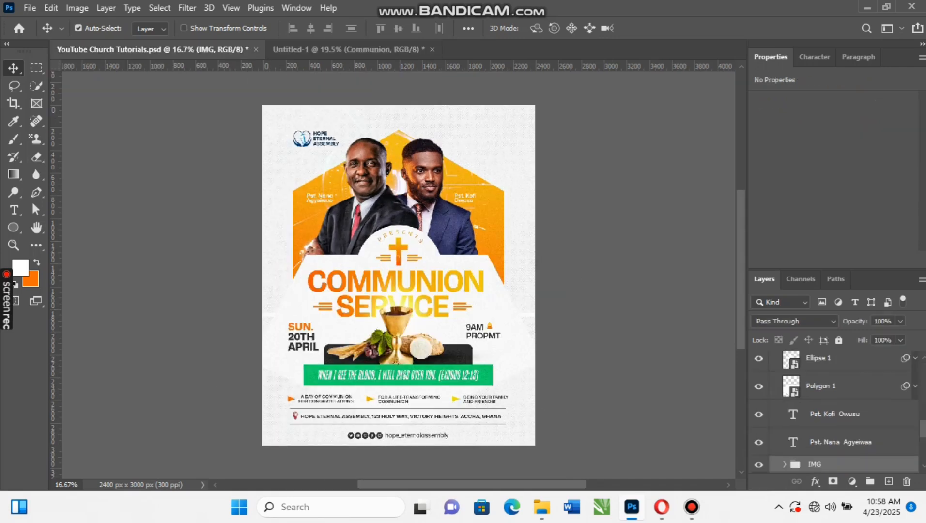
scroll(833, 412, up, 5)
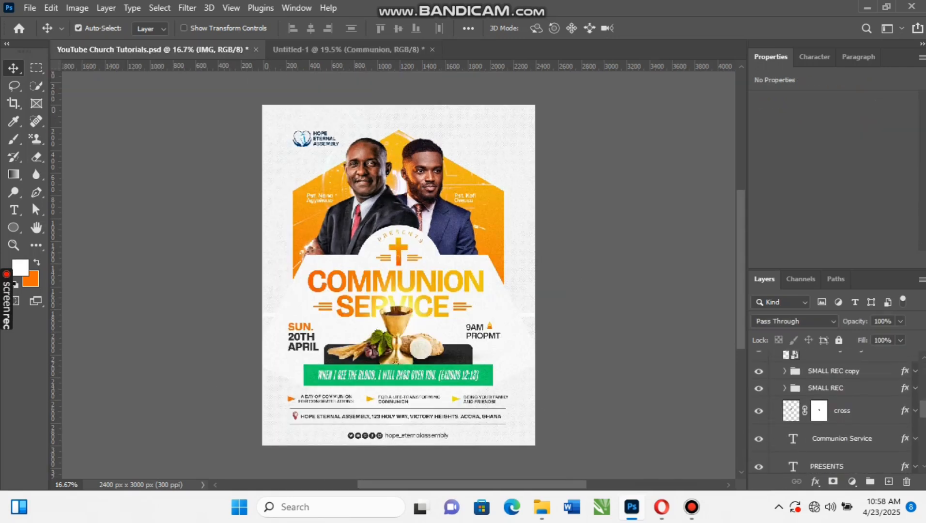
scroll(833, 412, up, 4)
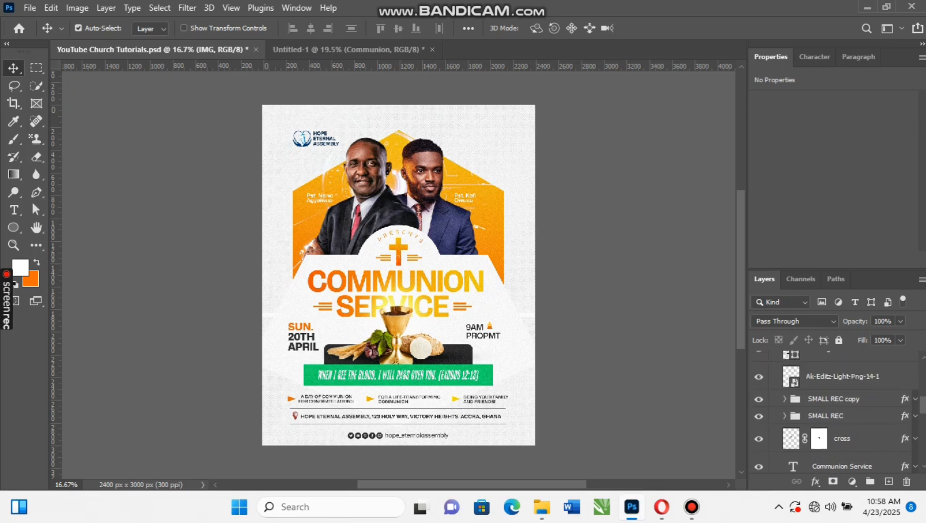
scroll(833, 412, up, 2)
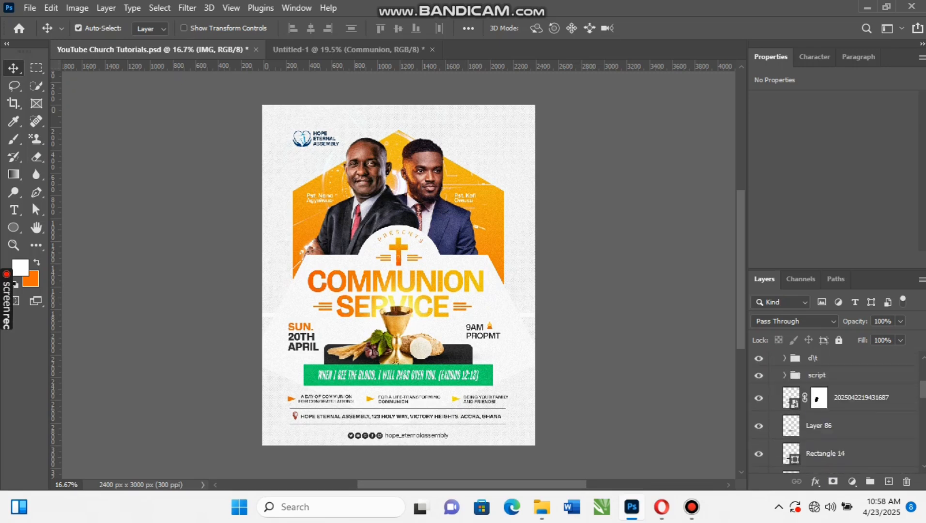
drag(862, 398, 434, 355)
drag(438, 319, 410, 288)
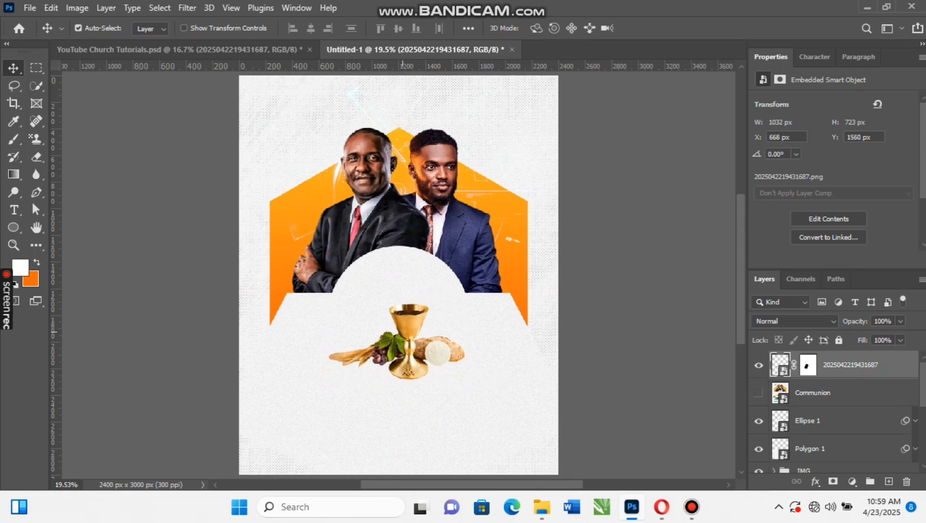
drag(402, 333, 400, 332)
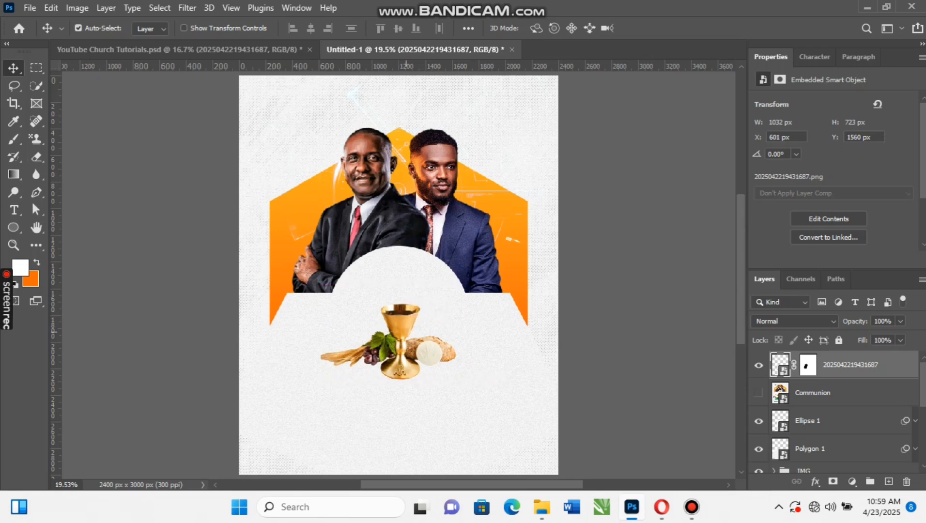
Nudge the chalice and bread image down the white area to Y 1755 px
key(shift+Down)
key(shift+Down)
key(shift+Down)
key(shift+Down)
key(shift+Down)
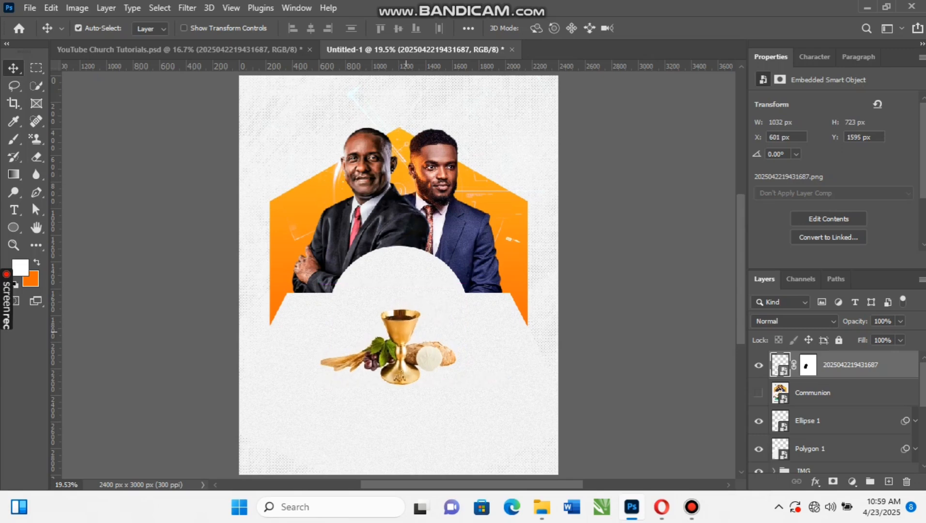
key(shift+Down)
key(shift+Down)
key(shift+Down)
key(shift+Down)
key(shift+Down)
key(shift+Down)
key(shift+Down)
key(shift+Down)
key(shift+Down)
key(shift+Down)
key(shift+Down)
key(shift+Down)
key(shift+Down)
key(shift+Down)
key(shift+Down)
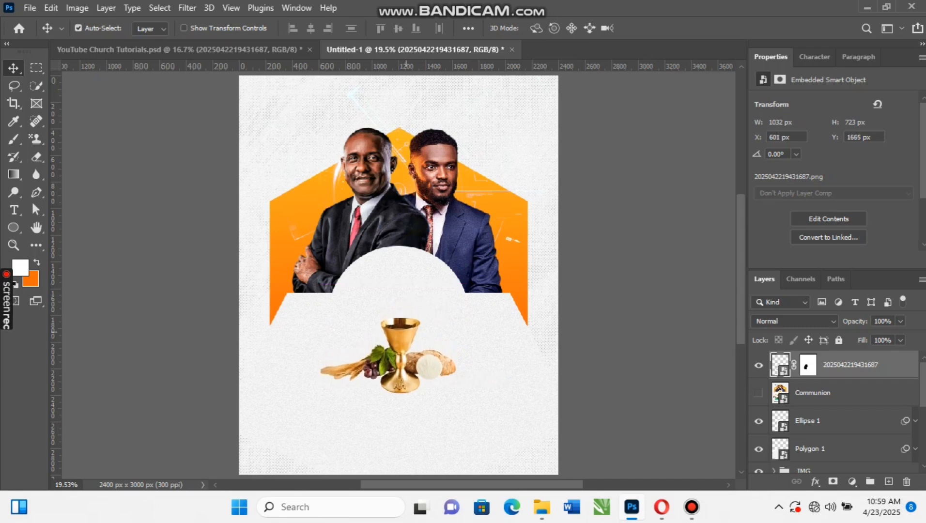
key(Up)
key(Up)
key(Up)
key(Up)
key(Up)
key(Up)
key(Up)
key(Up)
key(Up)
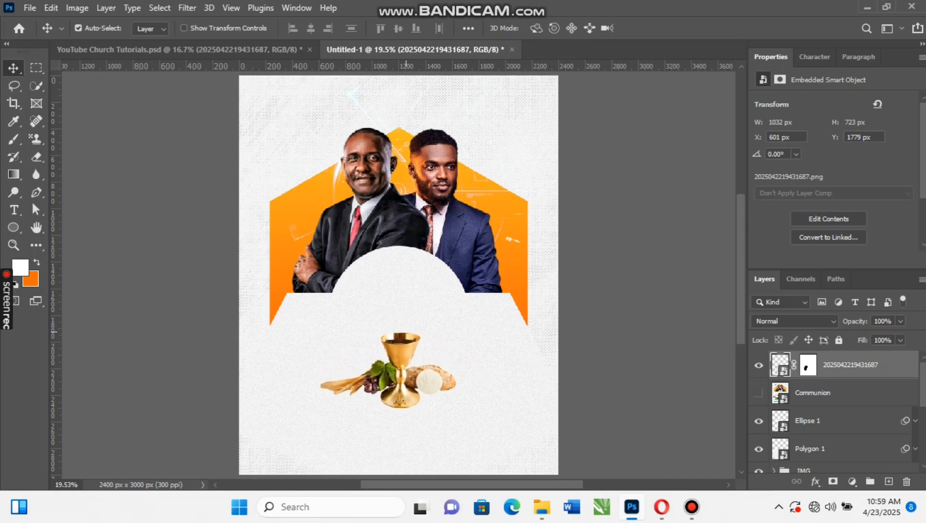
key(Up)
key(Up)
key(Up)
key(Up)
key(Up)
key(Up)
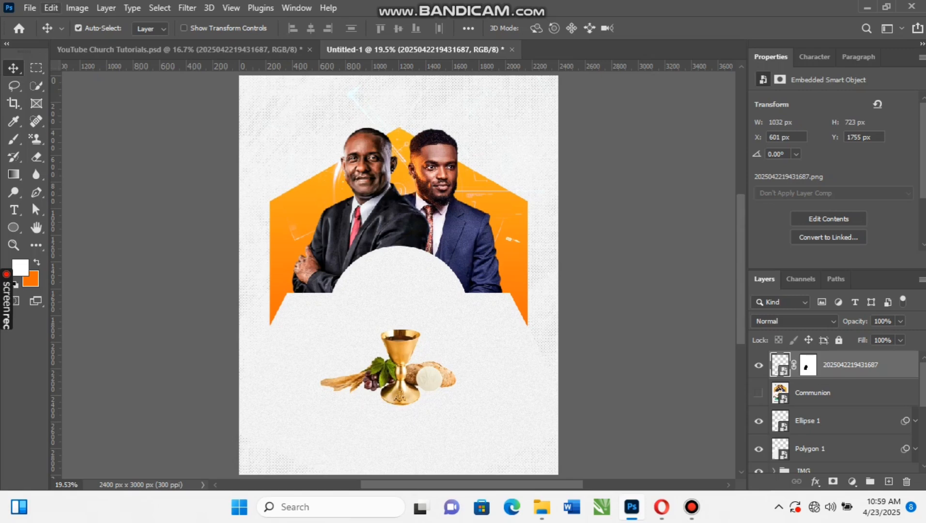
click(29, 8)
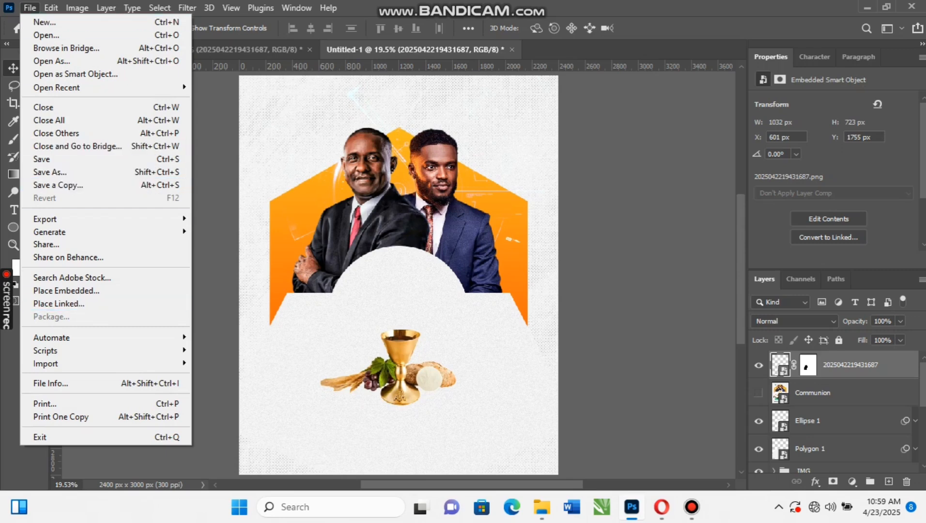
click(66, 291)
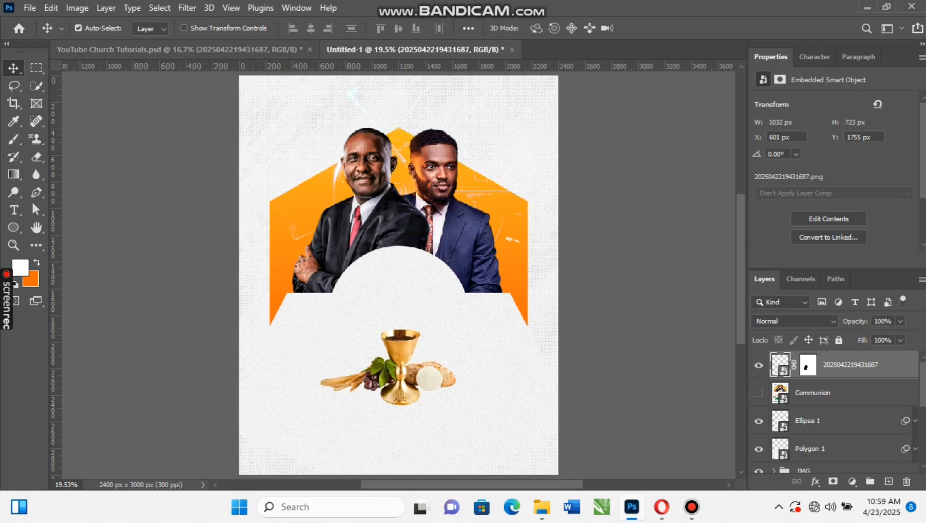
Copy Rectangle 14 and Layer 86 from YouTube Church Tutorials.psd into Untitled-1 and stack both directly below the chalice layer
click(179, 50)
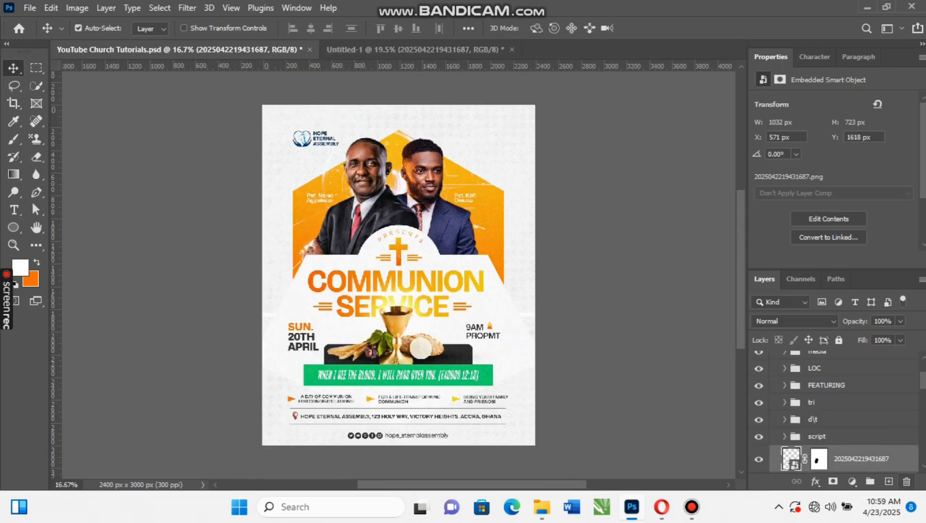
scroll(837, 412, down, 3)
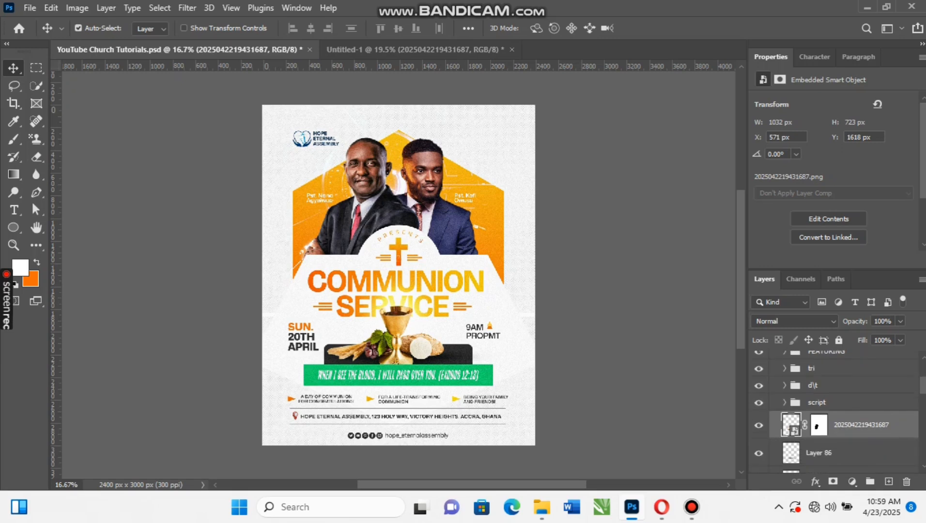
scroll(837, 411, down, 2)
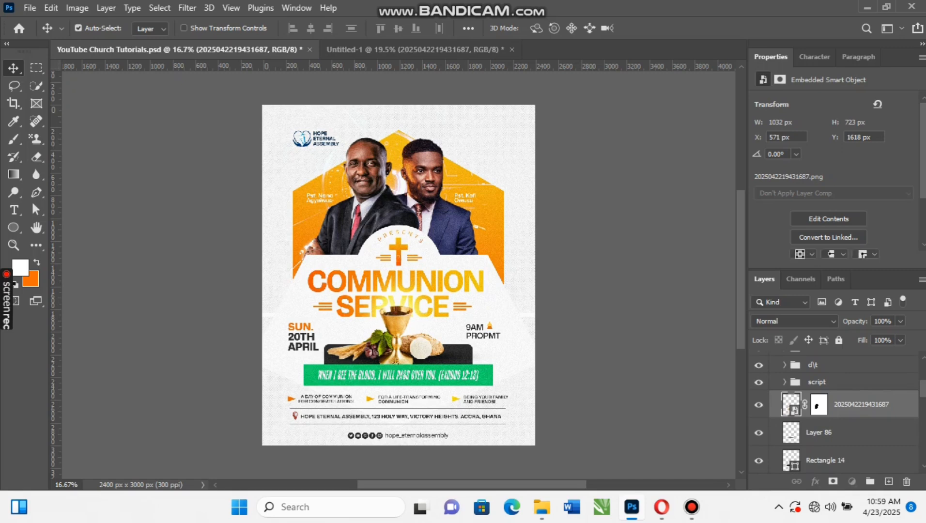
click(825, 460)
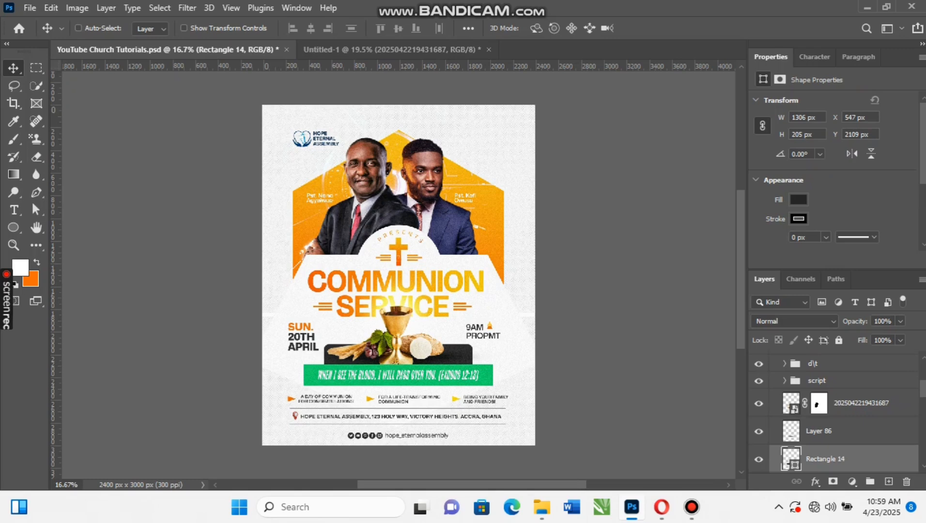
shift+click(819, 432)
drag(825, 460, 303, 84)
drag(273, 99, 330, 413)
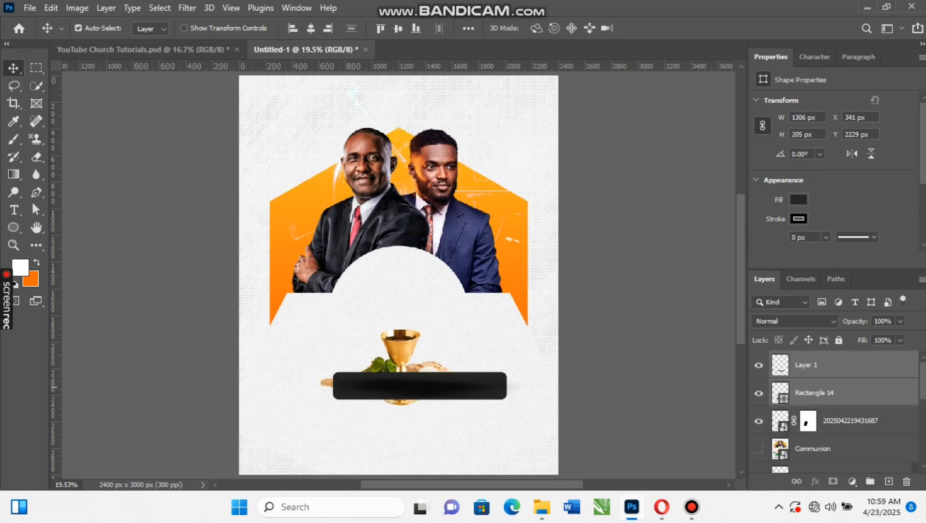
drag(824, 365, 824, 434)
Nudge the dark rectangle and its shadow layer down and left until the rectangle sits centred under the chalice at X 185, Y 2299 px
key(Down)
key(Down)
key(Down)
key(Down)
key(Down)
key(Down)
key(Down)
key(Down)
key(Down)
key(Down)
key(Down)
key(Down)
key(Down)
key(Down)
key(Down)
key(Down)
key(Down)
key(Down)
key(Down)
key(Down)
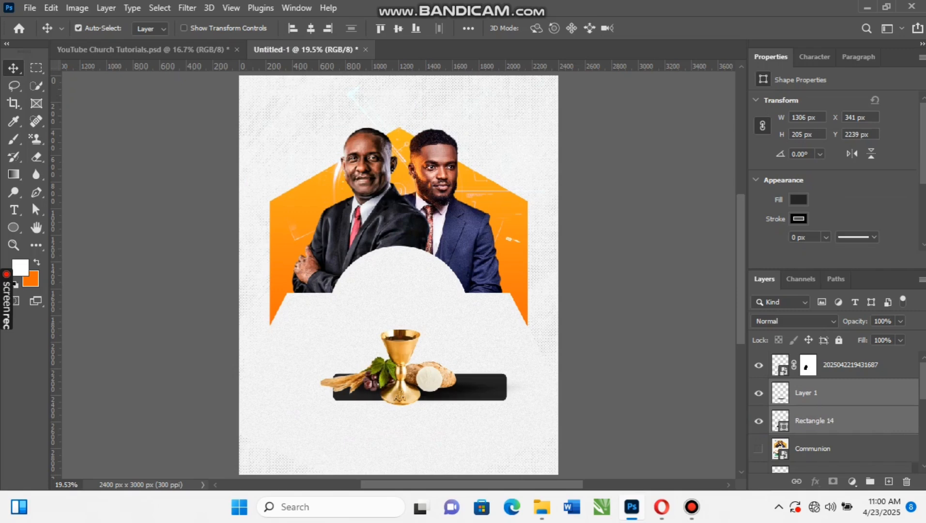
key(Down)
key(Down)
key(Down)
key(Down)
key(Down)
key(Left)
key(Left)
key(Left)
key(Left)
key(Left)
key(Left)
key(Left)
key(Left)
key(Left)
key(Left)
key(Left)
key(Left)
key(Left)
key(Left)
key(Left)
key(Left)
key(Left)
key(Left)
key(Left)
key(Left)
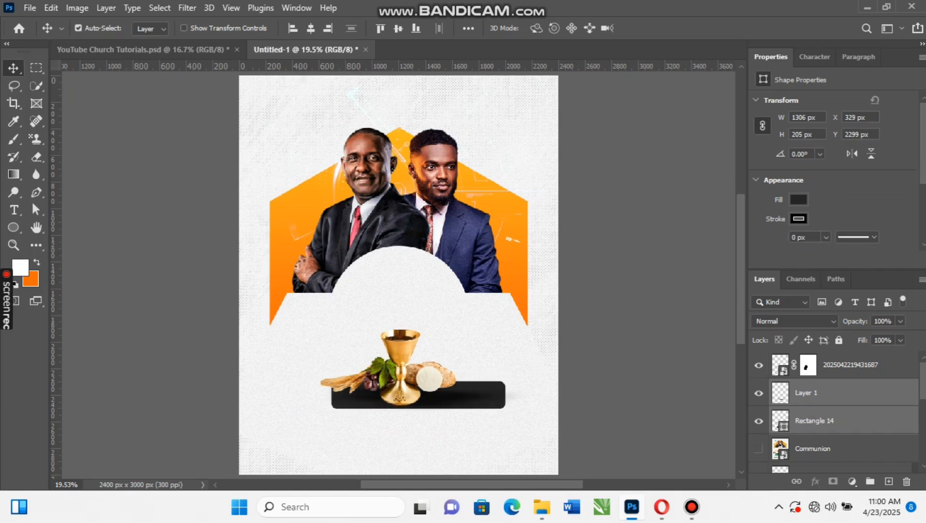
key(Left)
key(Left)
key(Left)
key(Left)
key(Left)
key(Left)
key(Left)
key(Left)
key(Left)
key(Left)
key(Left)
key(Left)
key(Left)
key(Left)
key(Left)
key(Left)
key(Left)
key(Left)
key(Left)
key(Left)
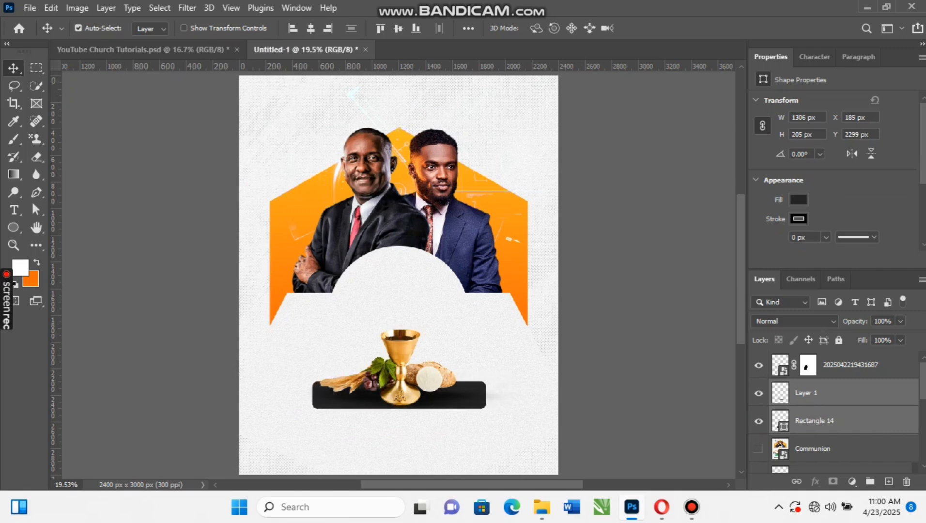
Nudge the dark rectangle and its shadow layer up and slightly right to X 200, Y 2212 px, and view Rectangle 14's corner radii
key(Up)
key(Up)
key(Up)
key(Up)
key(Up)
key(Up)
key(Up)
key(Up)
key(Up)
key(Up)
key(Up)
key(Up)
key(Up)
key(Up)
key(Up)
key(Up)
key(Up)
key(Up)
key(Up)
key(Up)
key(Up)
key(Up)
key(Up)
key(Up)
key(Up)
key(Up)
key(Up)
key(Up)
key(Up)
key(Up)
key(Up)
key(Up)
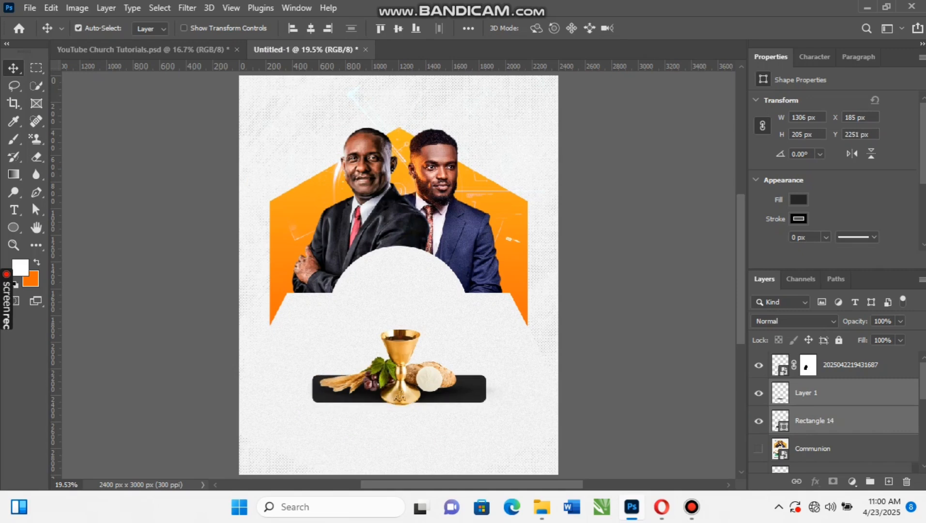
key(Right)
key(Right)
key(Right)
key(Right)
key(Right)
key(Right)
key(Right)
key(Right)
key(Right)
key(Right)
key(Right)
key(Right)
key(Right)
key(Right)
key(Right)
key(Up)
key(Up)
key(Up)
key(Up)
key(Up)
key(Up)
key(Up)
key(Up)
key(Up)
key(Up)
key(Up)
key(Up)
key(Up)
key(Up)
key(Up)
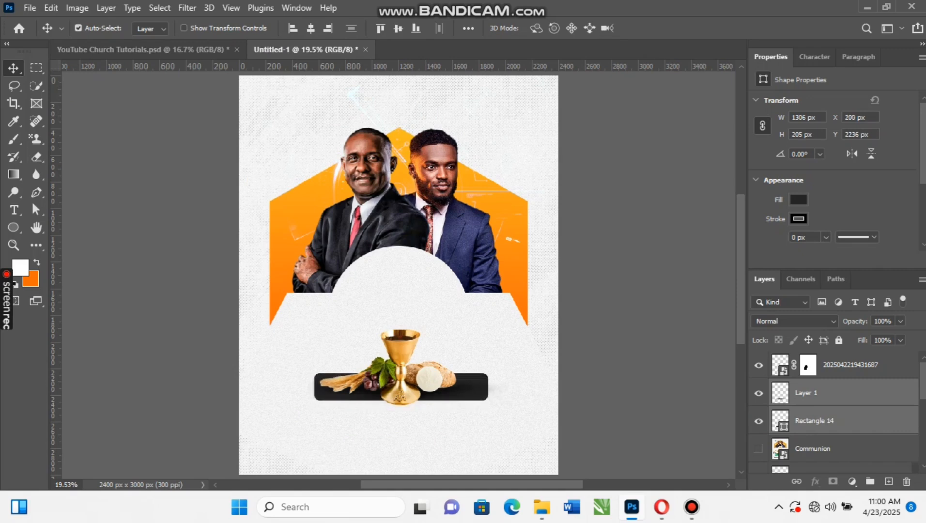
key(Up)
key(Up)
key(Up)
key(Up)
key(Up)
key(Up)
key(Up)
key(Up)
key(Up)
key(Up)
key(Up)
key(Up)
key(Up)
key(Up)
key(Up)
key(Up)
key(Up)
key(Up)
key(Up)
key(Up)
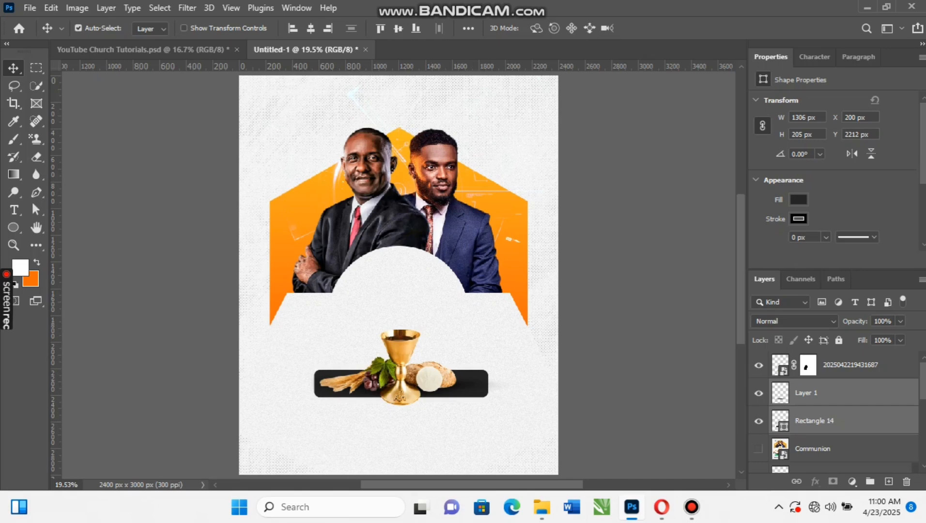
click(477, 385)
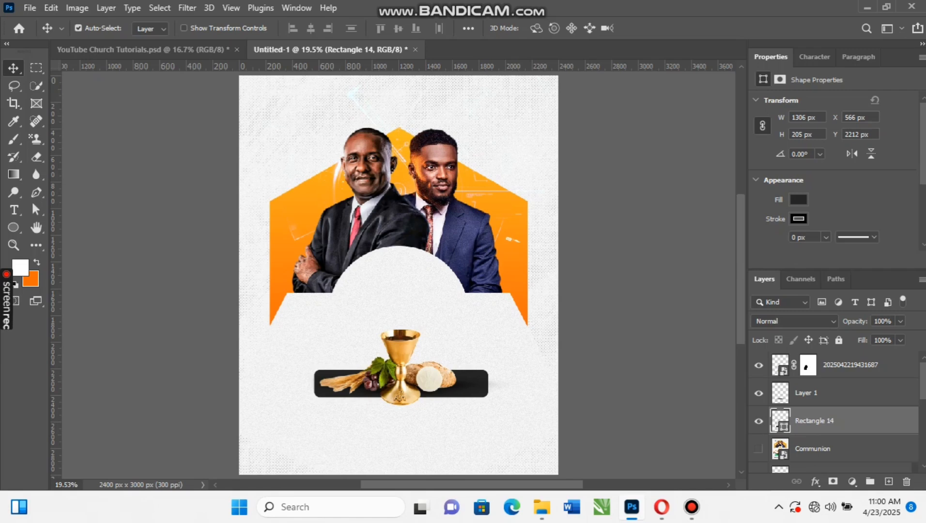
scroll(833, 193, down, 3)
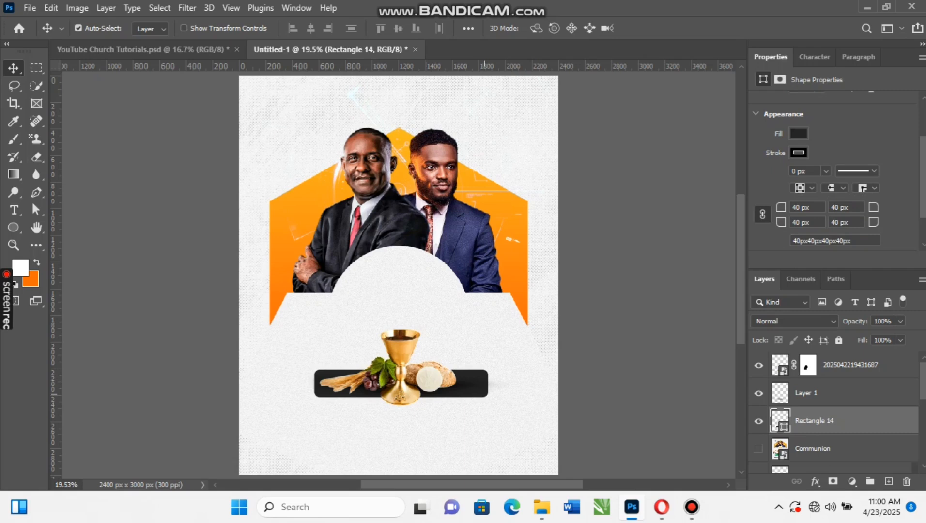
Copy the script group from YouTube Church Tutorials.psd into Untitled-1 and stack it above the chalice layer
key(ctrl+Tab)
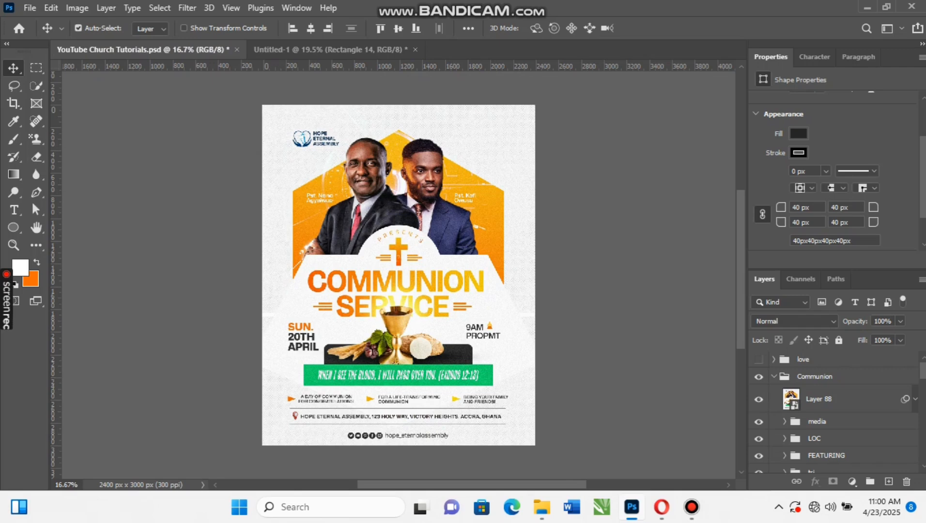
scroll(840, 412, down, 6)
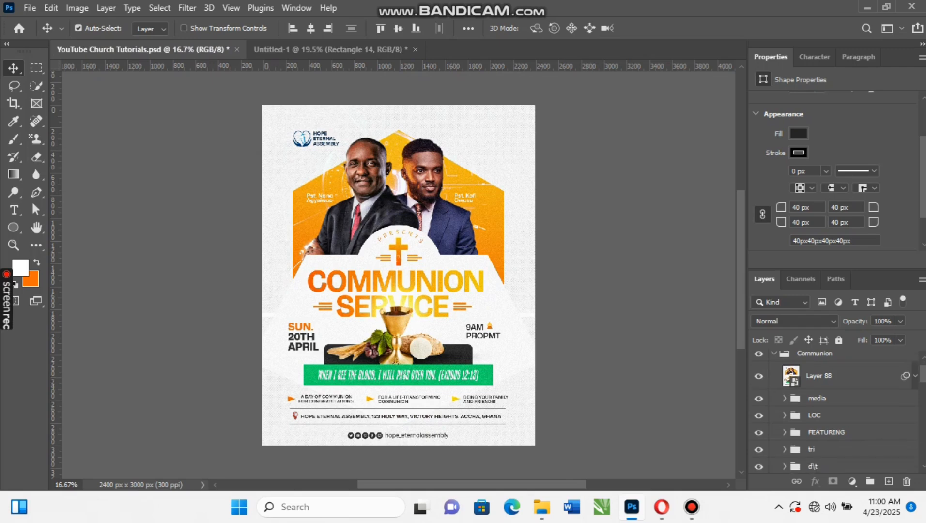
scroll(843, 412, up, 3)
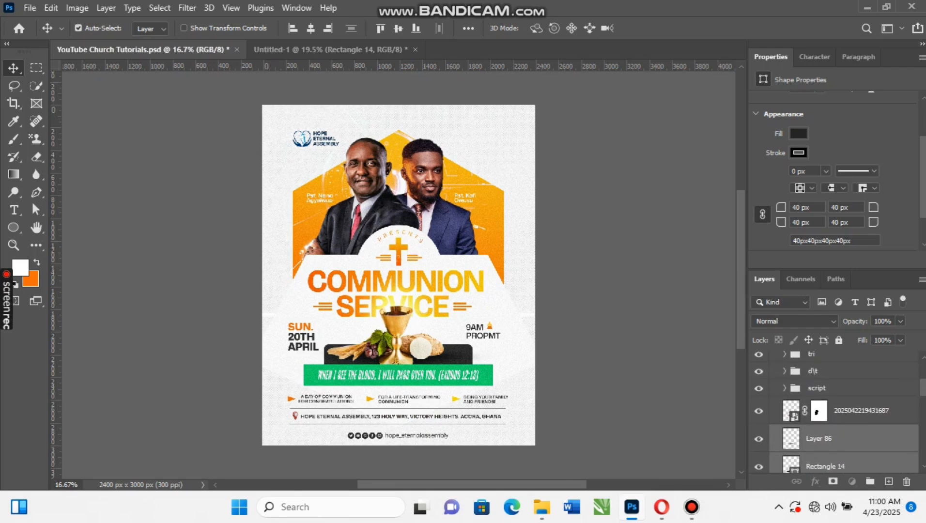
click(843, 388)
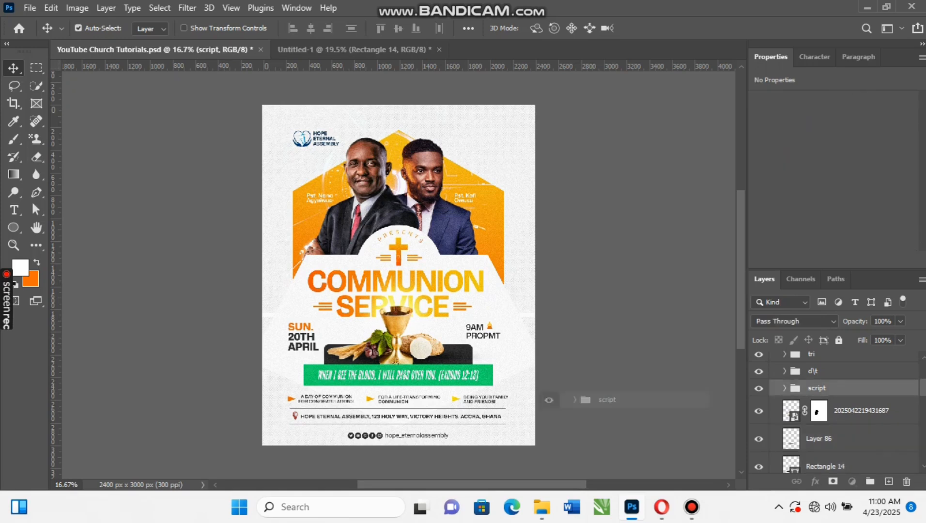
click(300, 49)
drag(300, 49, 361, 407)
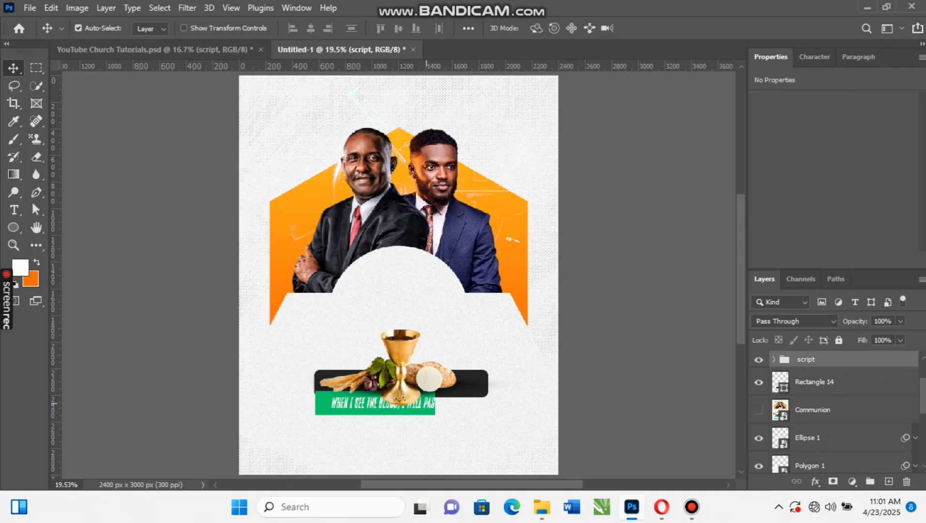
drag(818, 360, 818, 353)
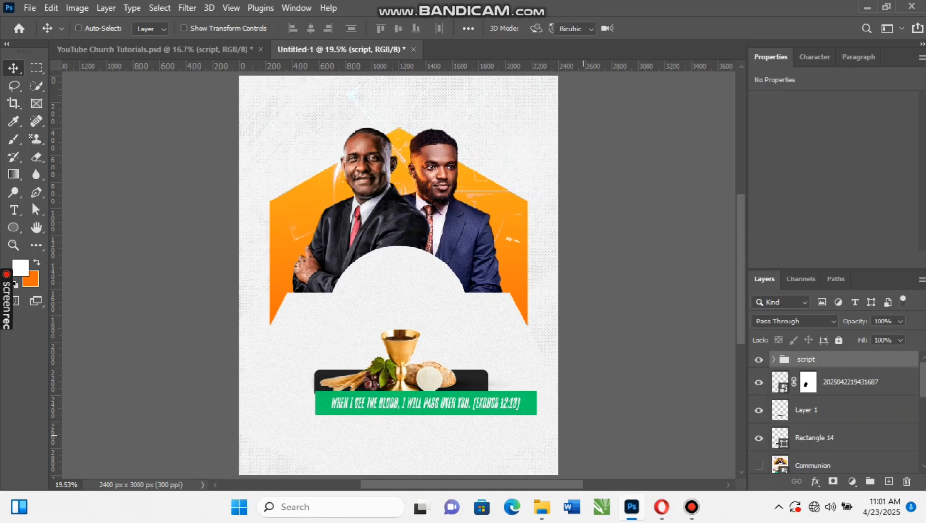
Centre the green scripture banner horizontally on the flyer and raise it to meet the dark rectangle's lower edge
key(ctrl+t)
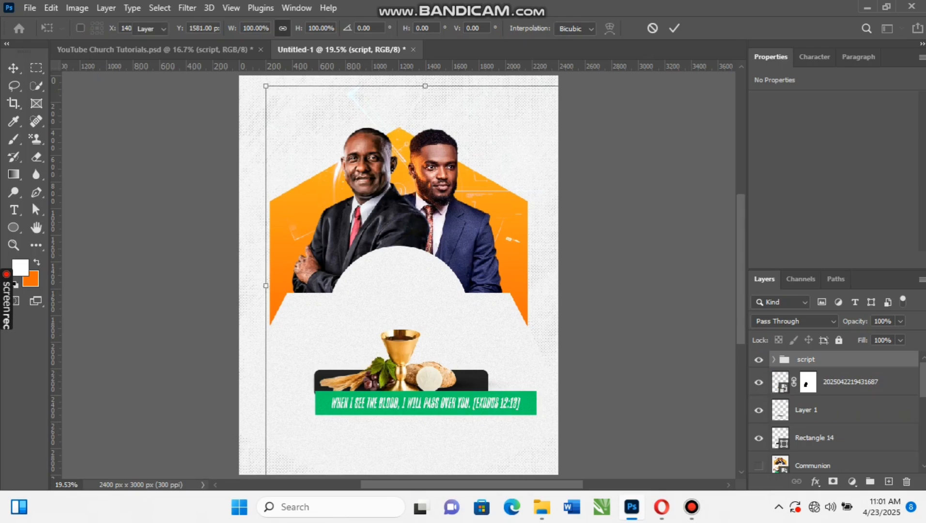
key(Return)
key(ctrl+t)
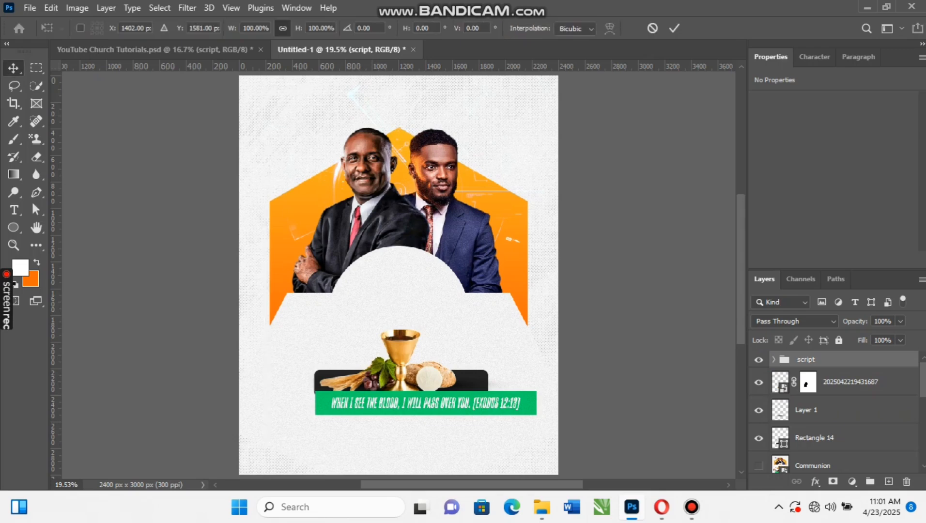
drag(527, 403, 504, 408)
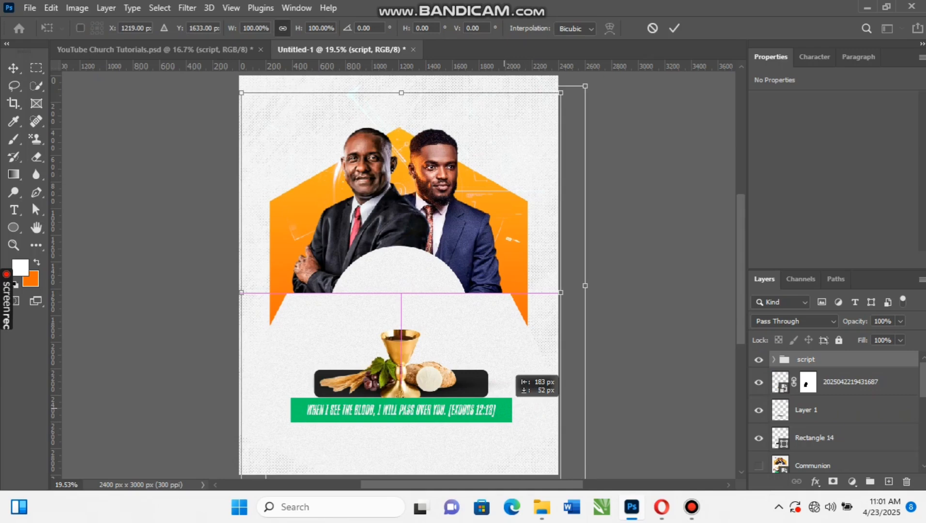
drag(505, 408, 502, 408)
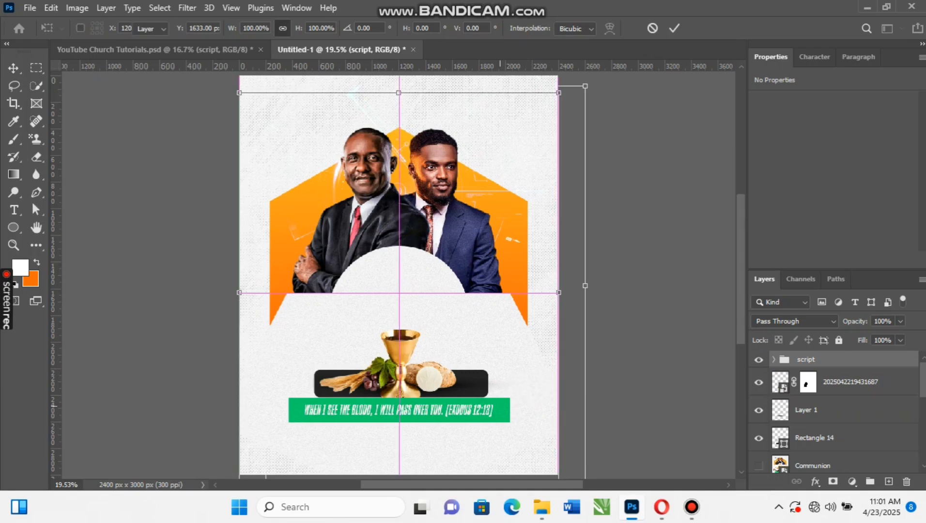
key(Return)
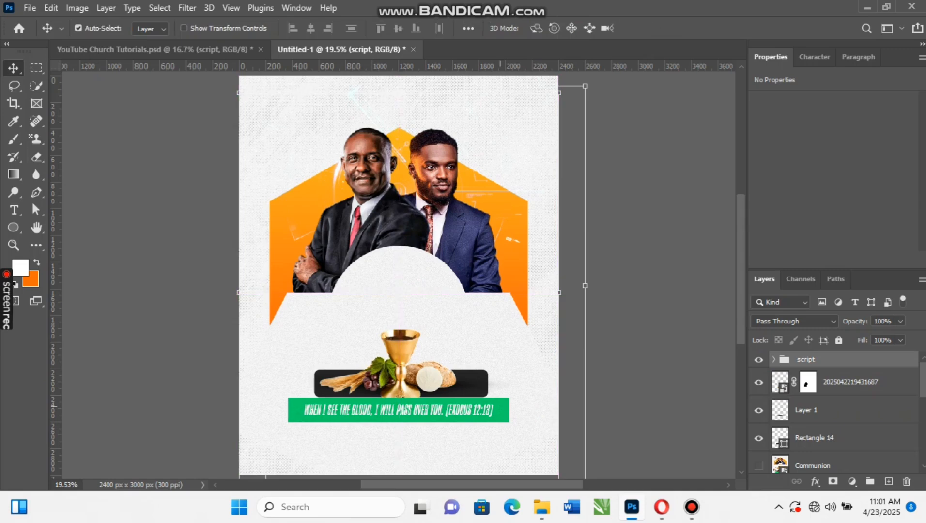
key(shift+Up)
key(shift+Up)
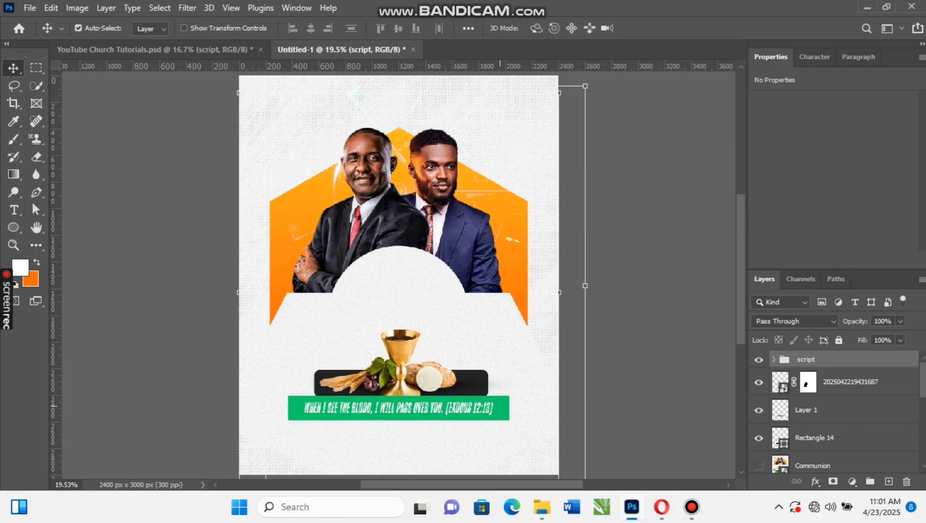
scroll(500, 406, down, 1)
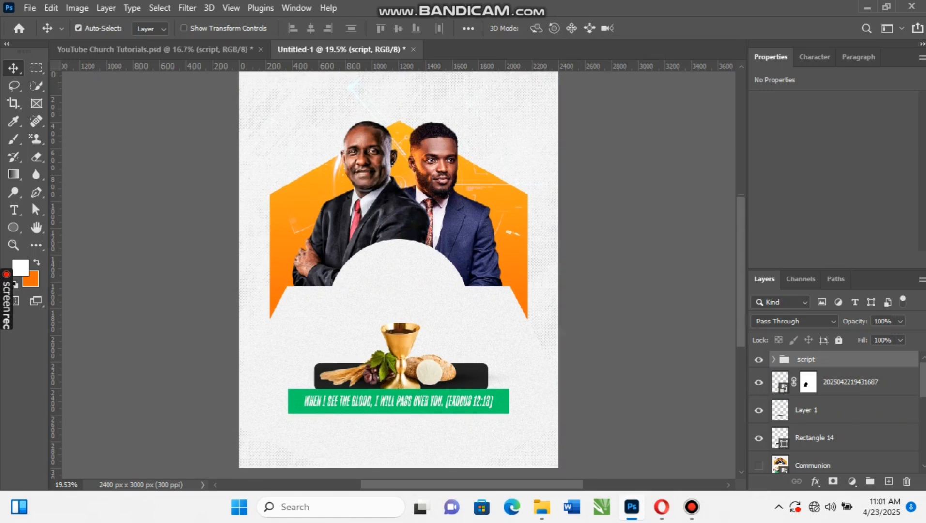
scroll(501, 406, up, 1)
scroll(399, 275, down, 1)
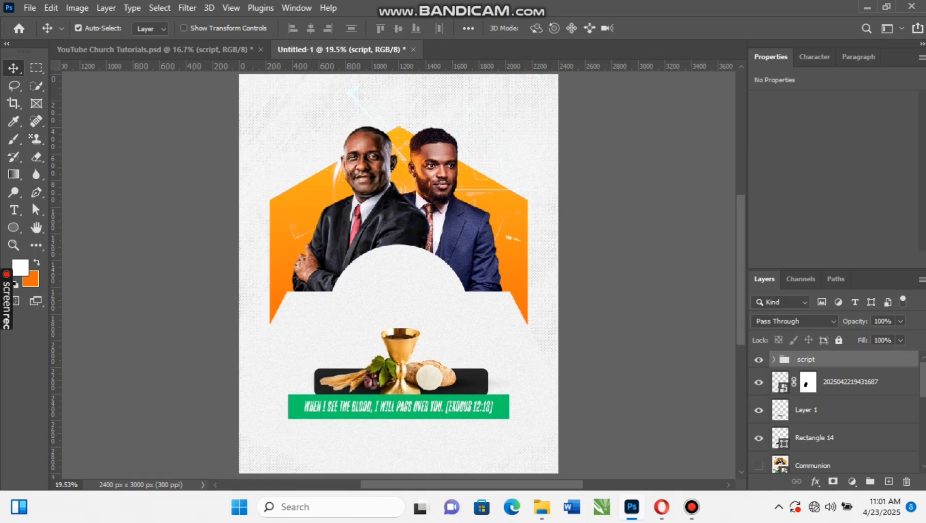
Copy the Communion Service text layer from YouTube Church Tutorials.psd into Untitled-1
key(ctrl+Tab)
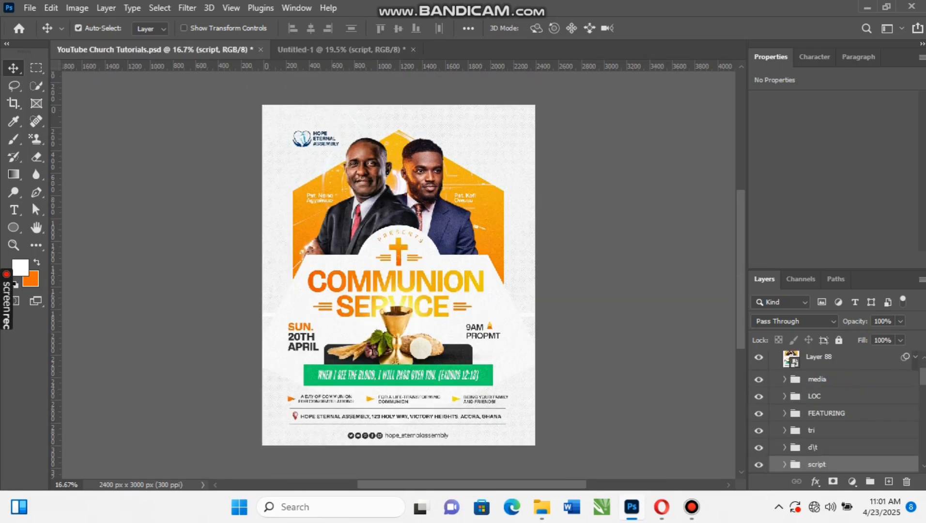
scroll(833, 411, down, 5)
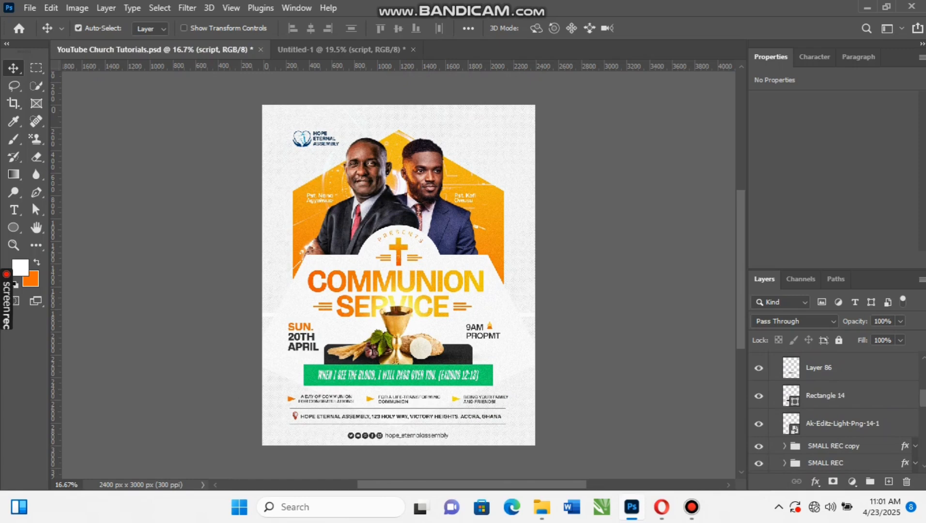
scroll(833, 412, down, 6)
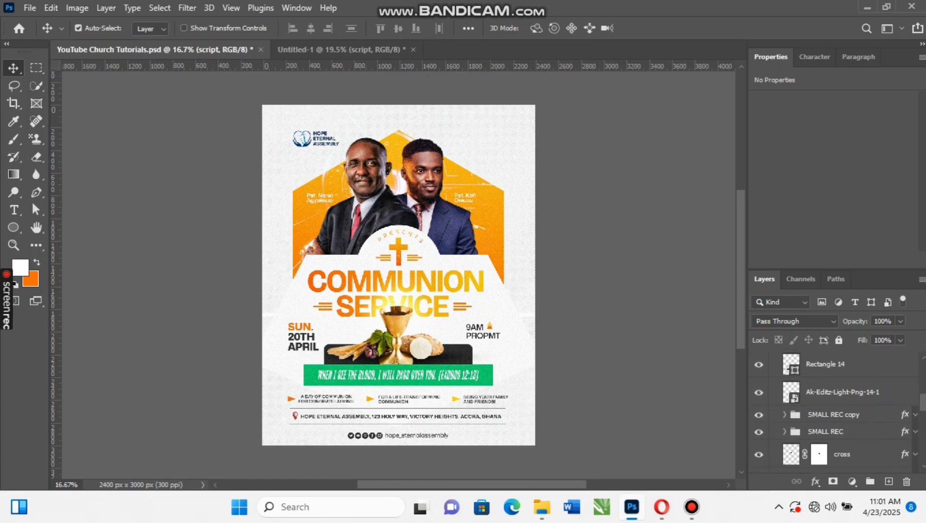
scroll(833, 412, down, 2)
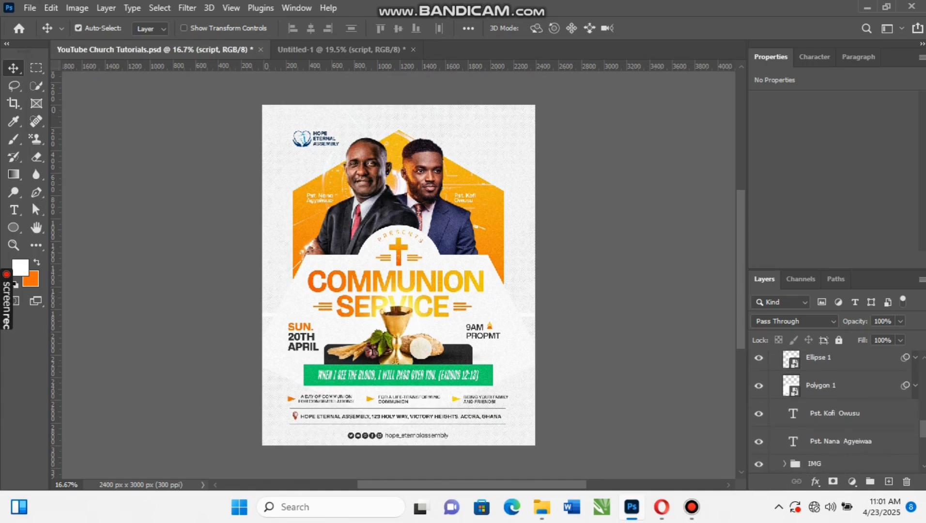
scroll(833, 411, down, 4)
scroll(833, 412, up, 8)
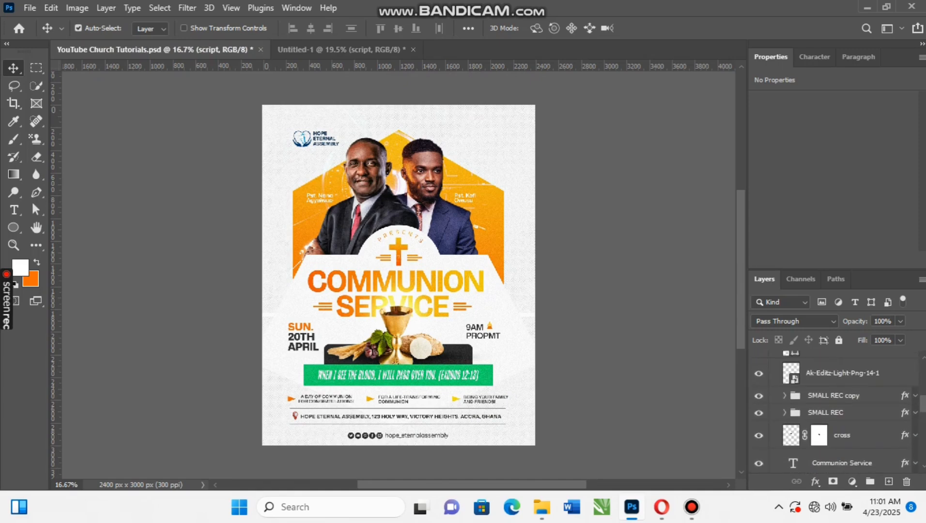
scroll(833, 412, up, 6)
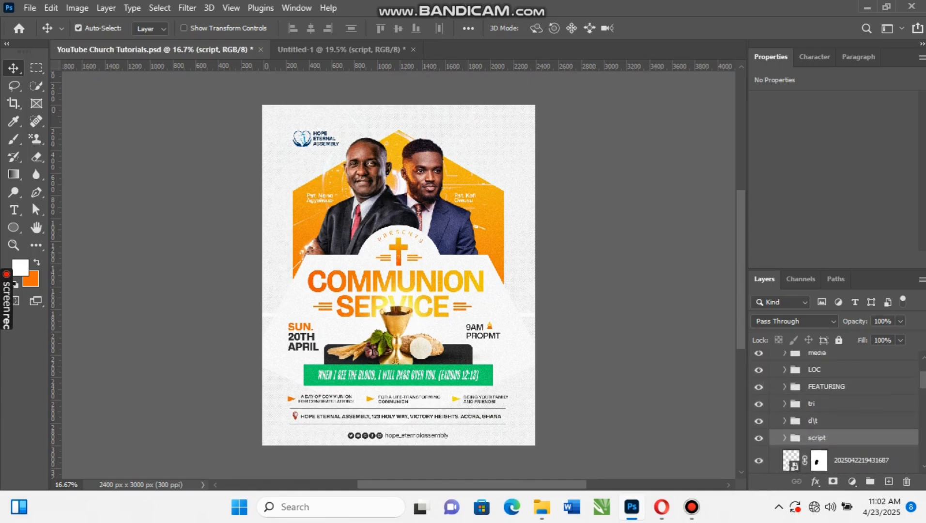
scroll(833, 412, up, 1)
scroll(833, 411, down, 3)
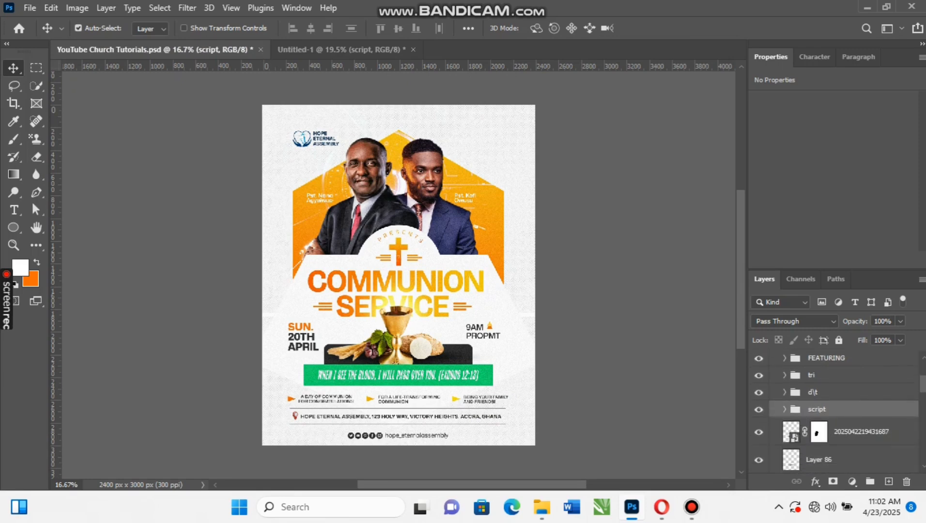
scroll(833, 411, up, 2)
scroll(833, 412, down, 6)
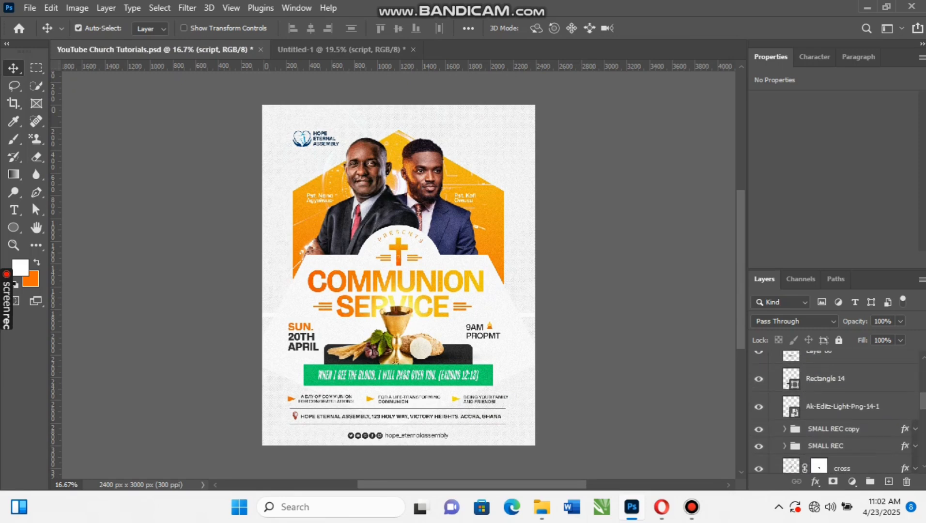
scroll(833, 412, down, 3)
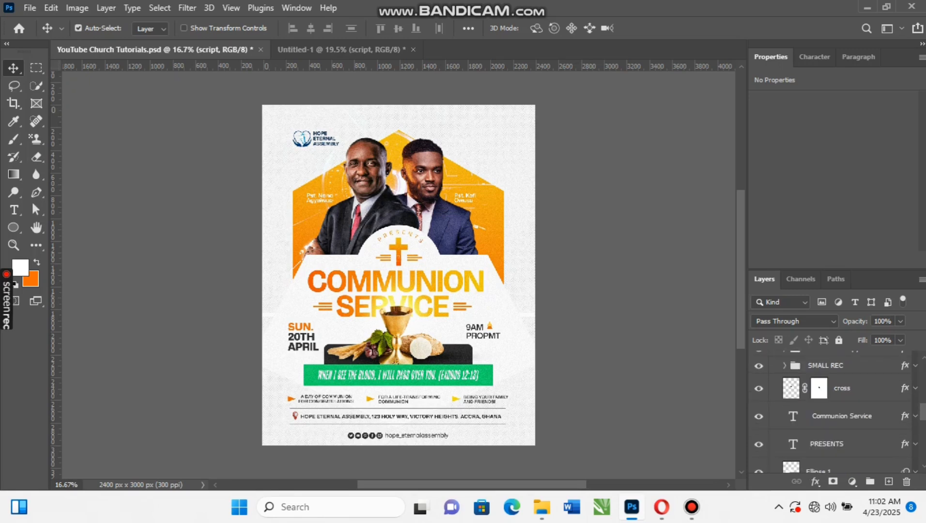
scroll(833, 412, down, 1)
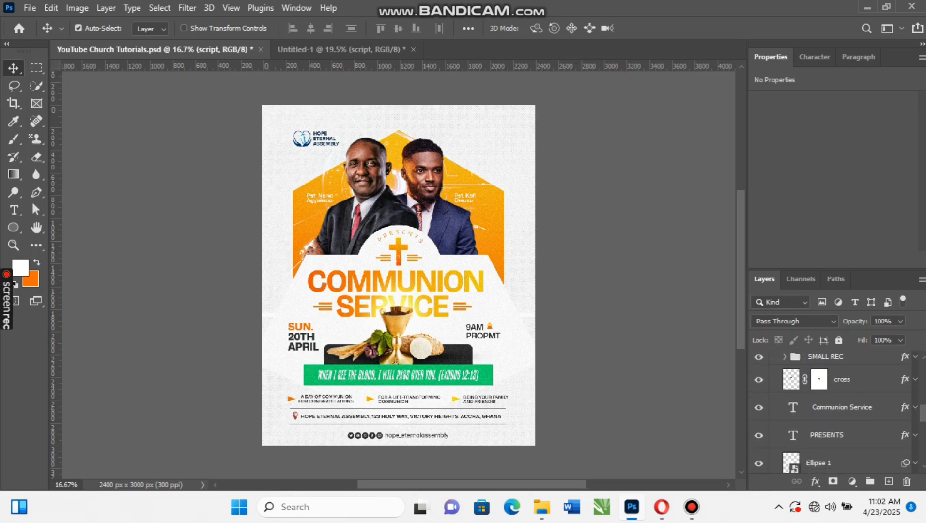
scroll(833, 412, down, 5)
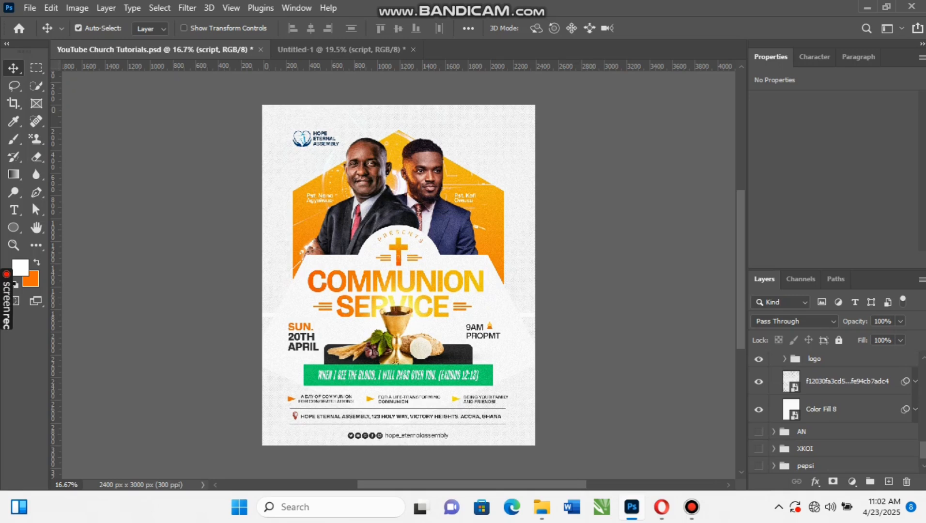
scroll(834, 412, up, 5)
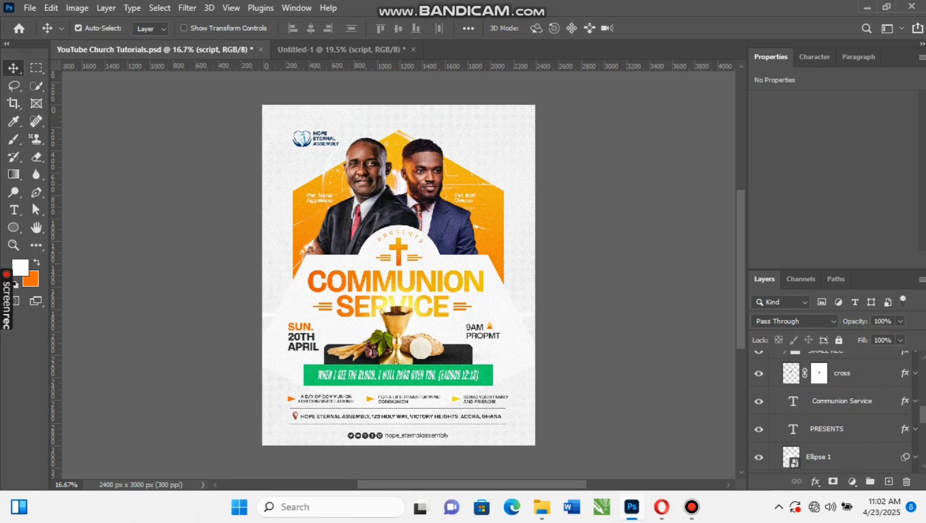
click(842, 401)
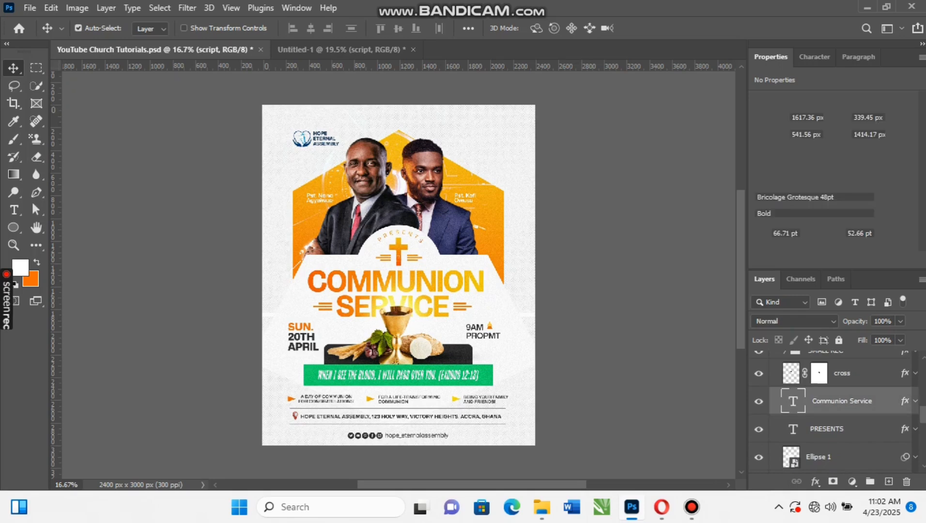
drag(842, 401, 427, 323)
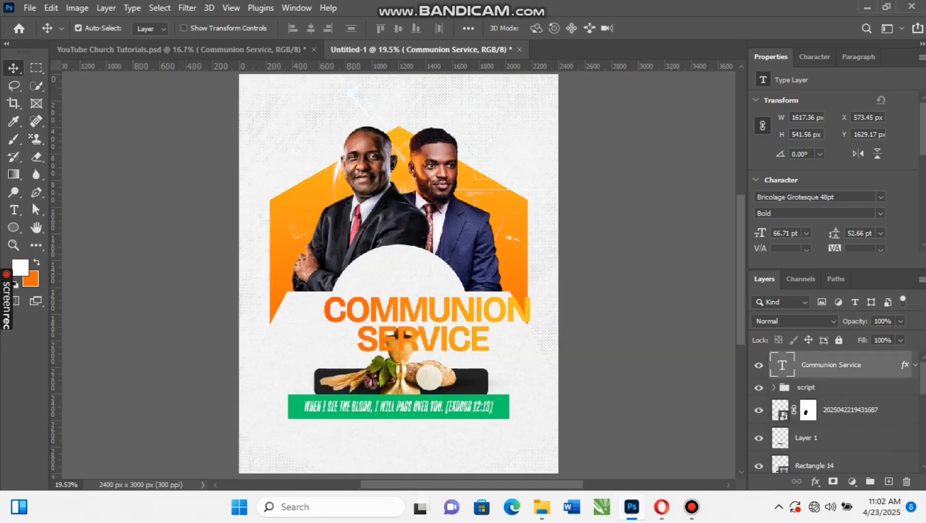
Stack the Communion Service text directly below the chalice layer and move it to X 361.45, Y 1647.17 px
drag(830, 365, 831, 417)
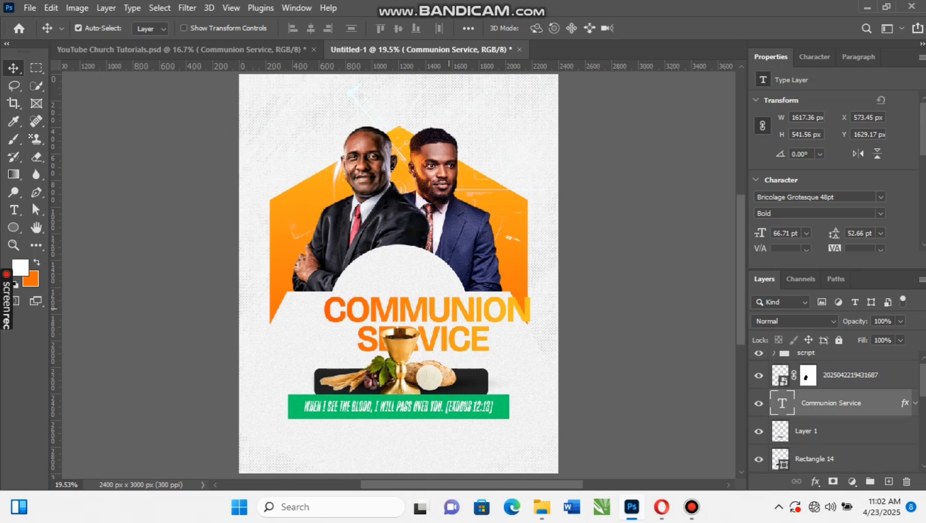
drag(452, 276, 423, 278)
key(shift+Down)
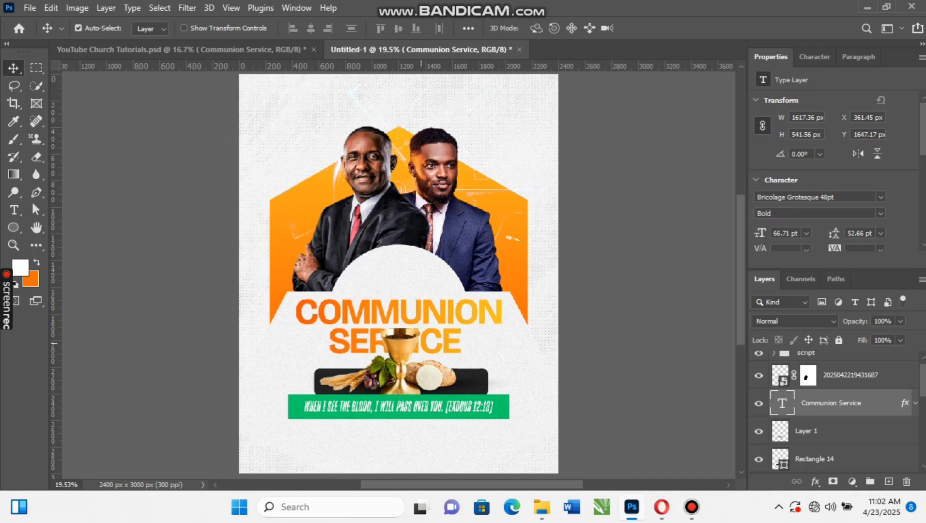
Lower the Communion Service text to Y 1657.17 px and stack its layer directly below Rectangle 14
key(shift+Down)
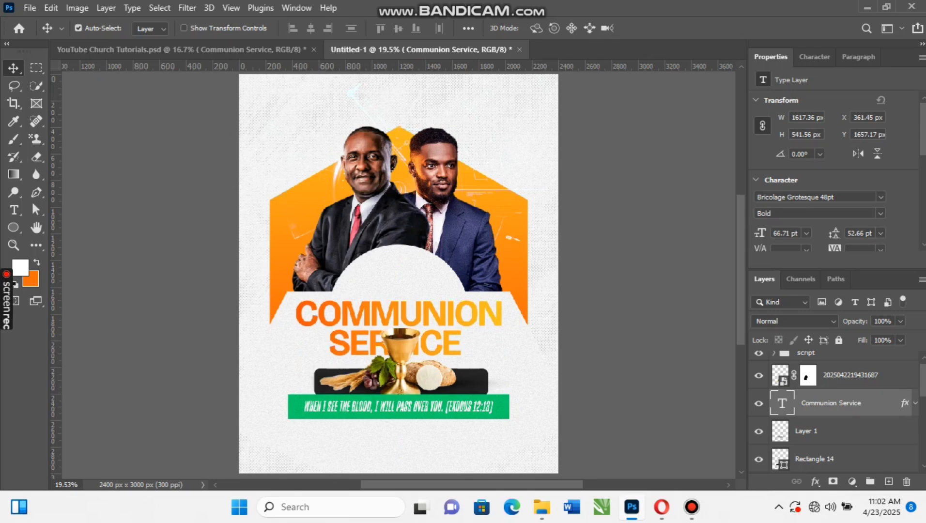
drag(830, 403, 830, 424)
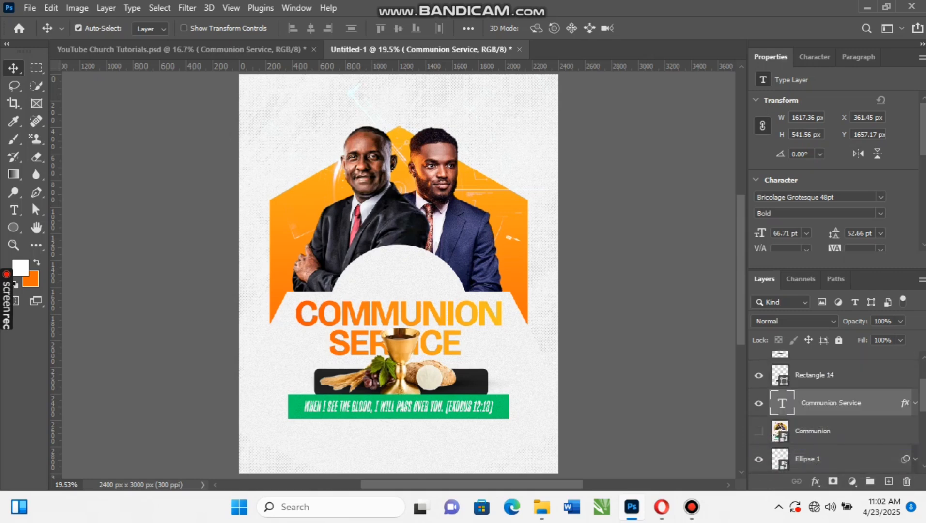
Group the Rectangle 14, Layer 1, chalice image and script layers together
click(829, 375)
scroll(830, 388, up, 3)
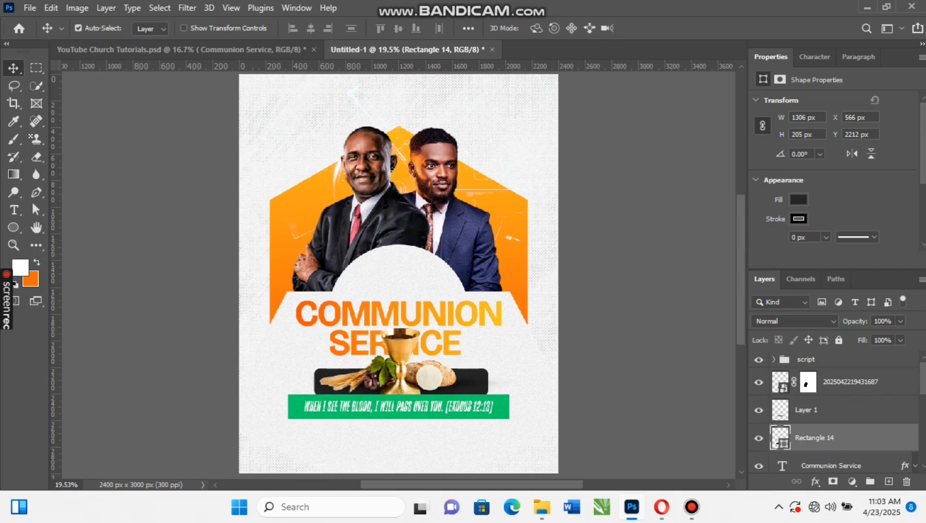
shift+click(823, 360)
key(ctrl+g)
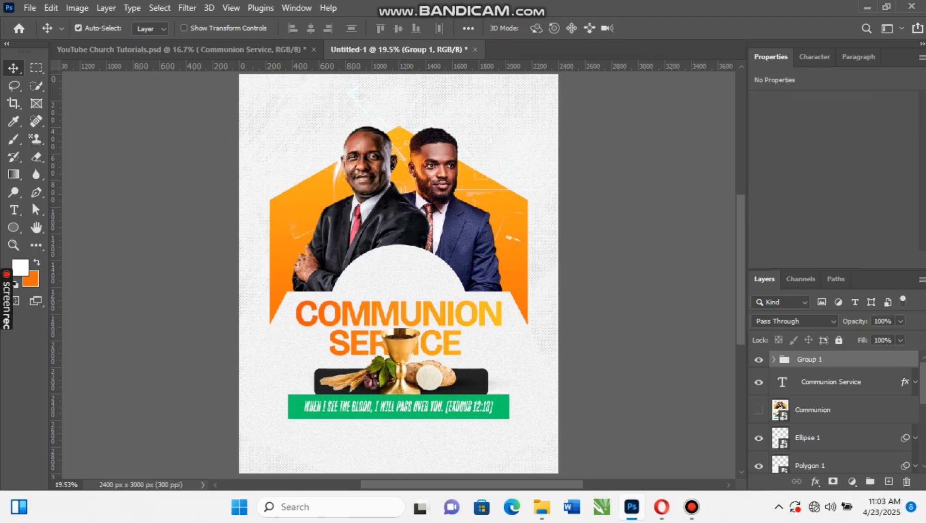
Nudge Group 1 down so the chalice overlaps only the lower part of the word SERVICE
key(shift+Down)
key(shift+Down)
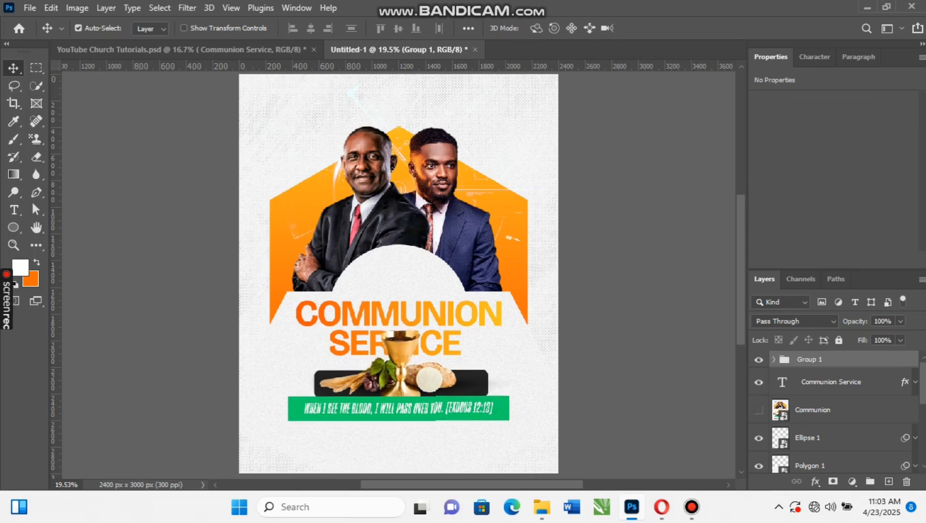
key(shift+Down)
key(shift+Down)
key(shift+Down)
key(shift+Down)
key(shift+Down)
key(shift+Down)
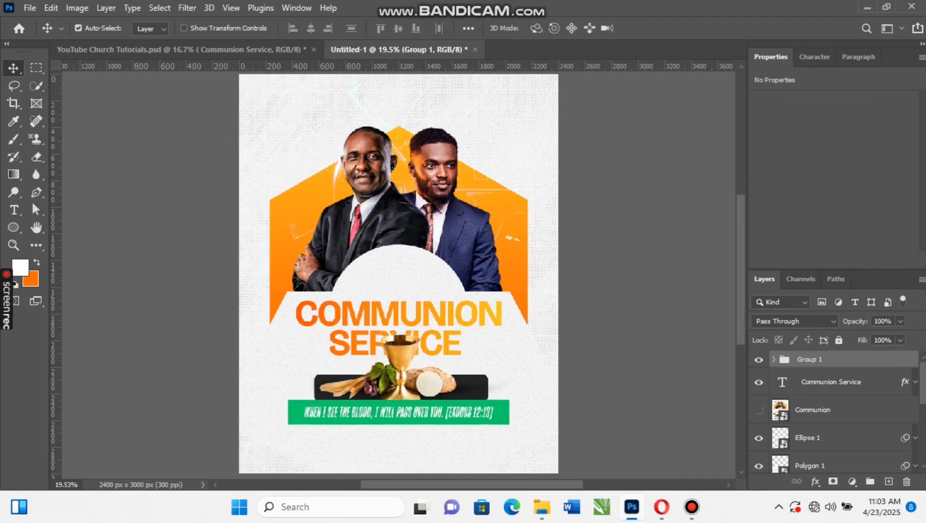
key(shift+Down)
key(shift+Down)
key(shift+Down)
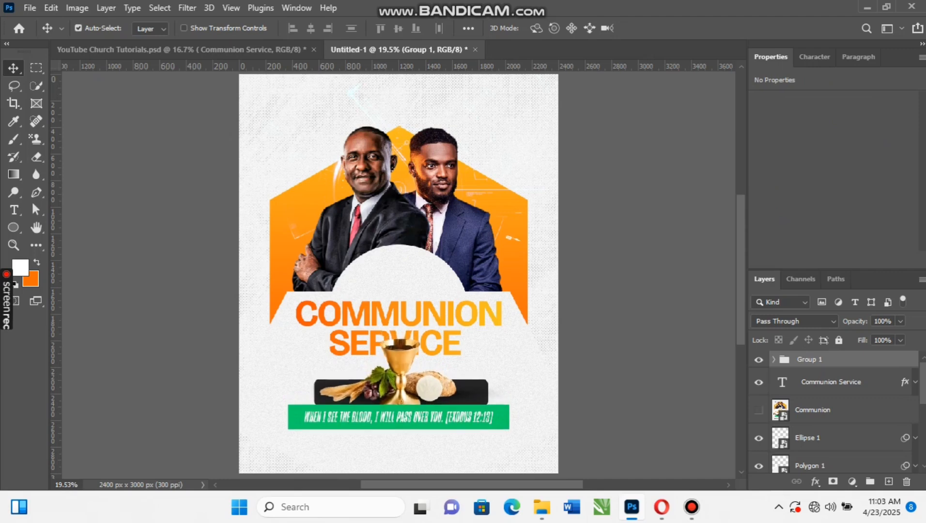
key(shift+Down)
key(shift+Down)
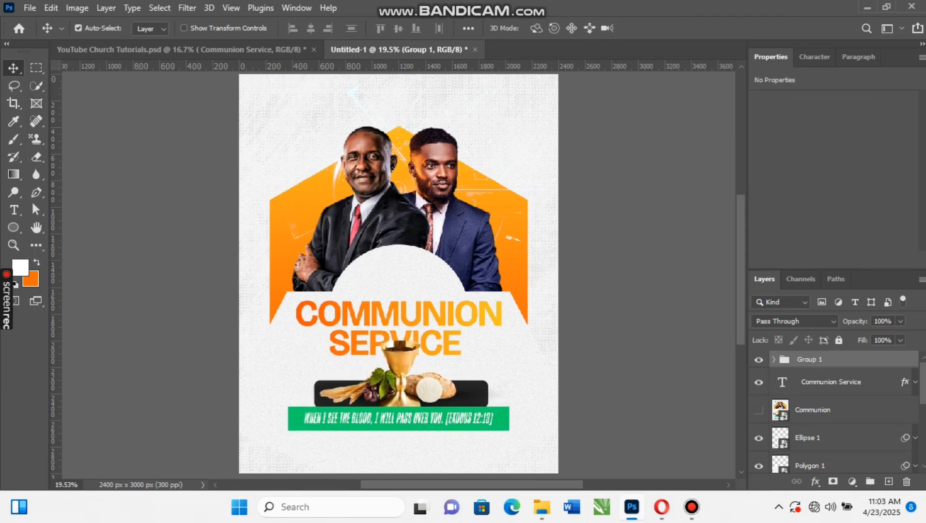
scroll(398, 274, down, 2)
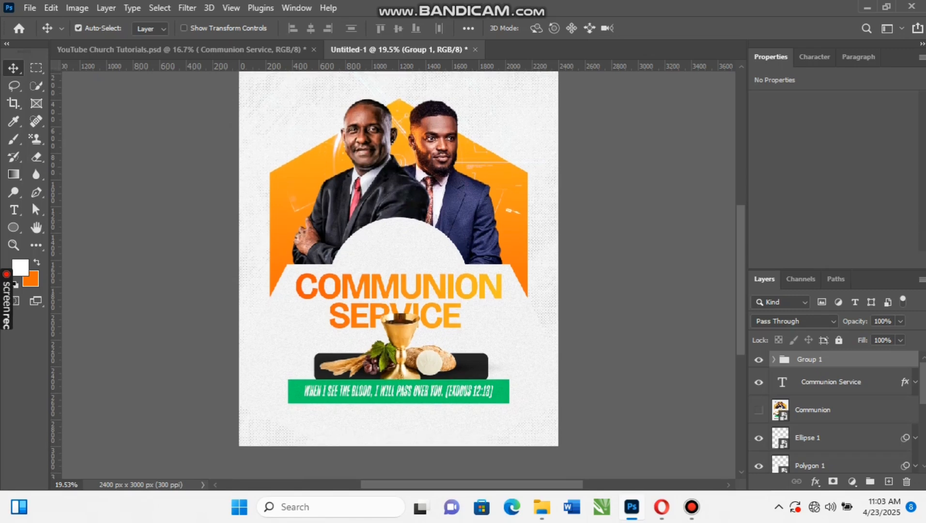
key(shift+Up)
key(shift+Up)
key(shift+Up)
key(shift+Up)
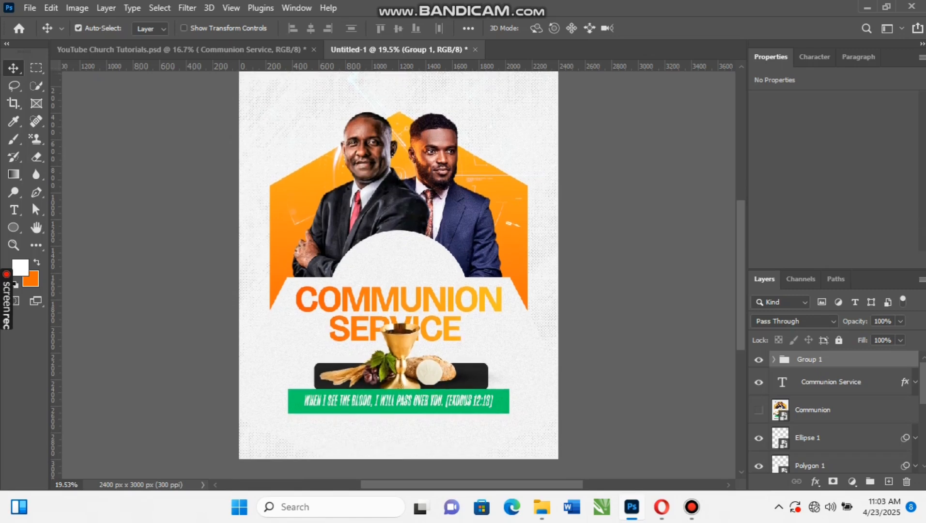
Stack the Communion reference layer above all others, compare the layout with it, and leave it hidden
drag(819, 411, 818, 356)
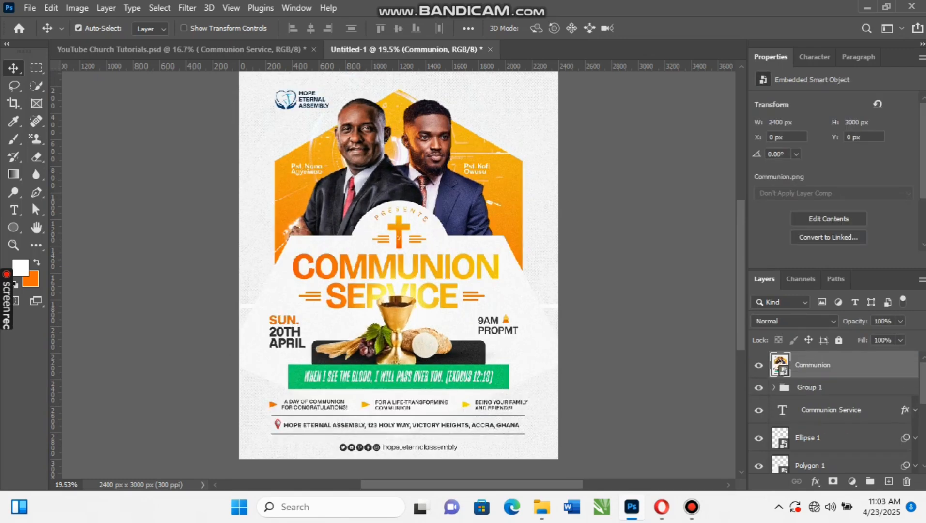
click(758, 365)
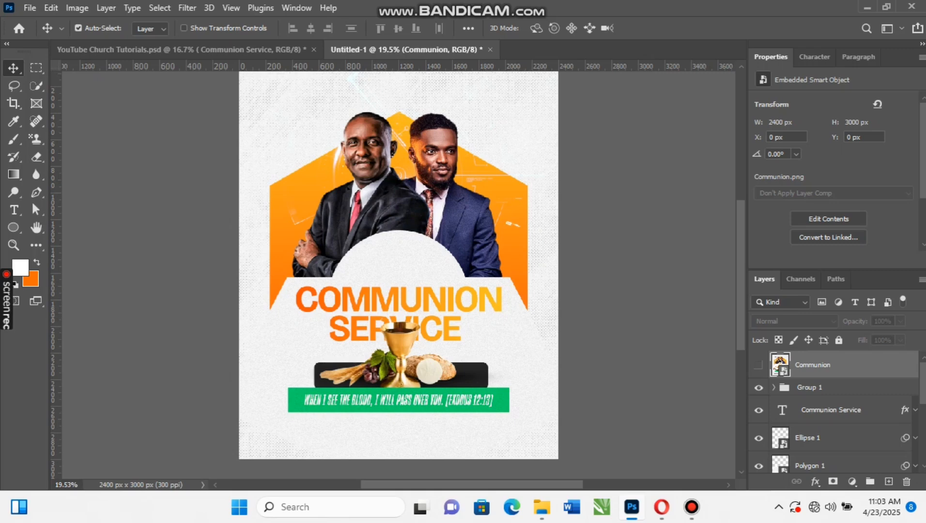
Raise the IMG group, pngwing.com (5) and hexagon 2 together so more of the ministers' arms shows above the white arch
scroll(398, 273, up, 2)
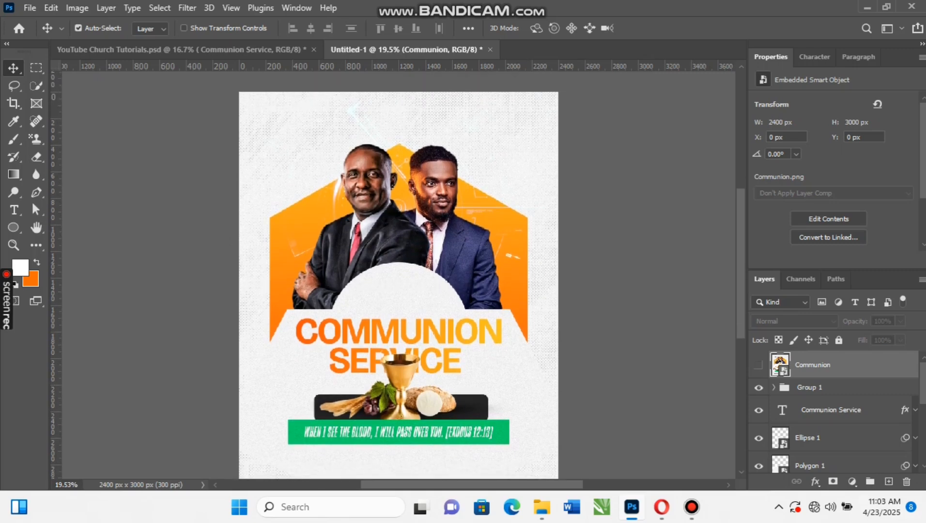
scroll(833, 412, down, 5)
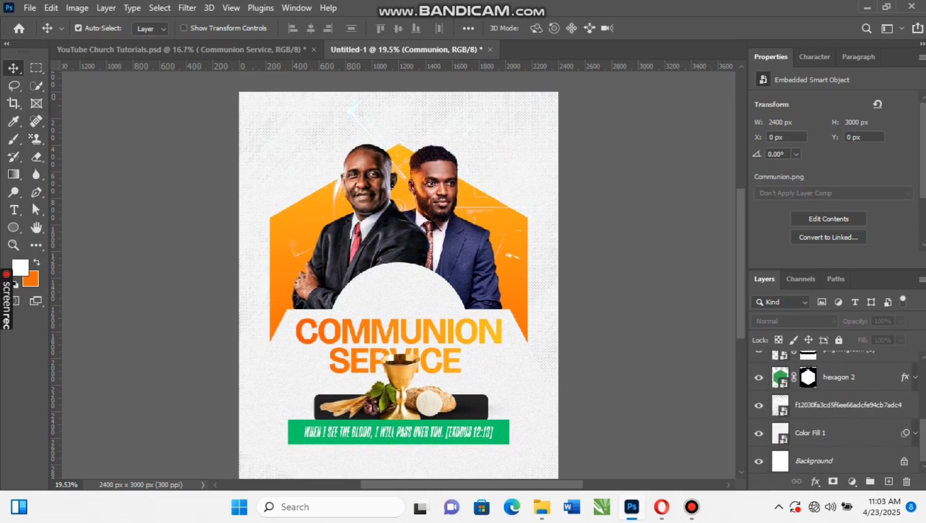
scroll(833, 411, up, 1)
click(843, 407)
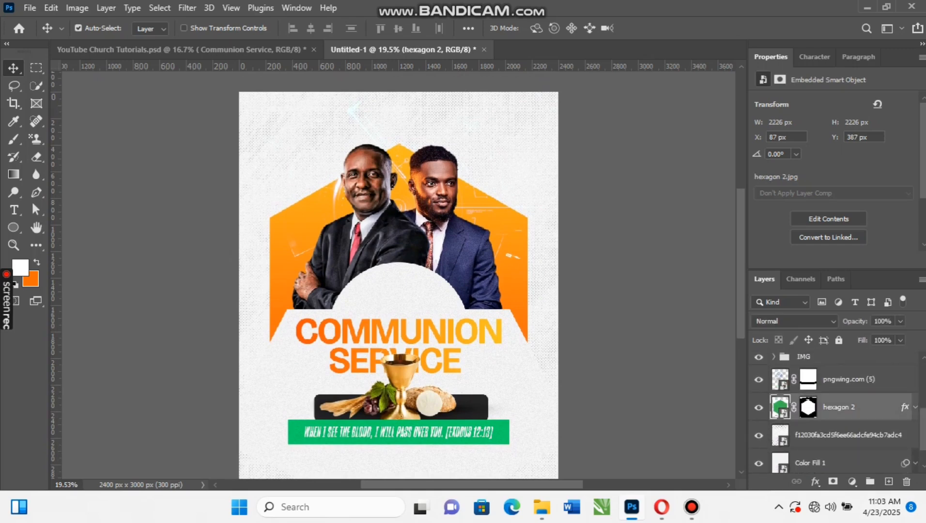
scroll(842, 411, up, 1)
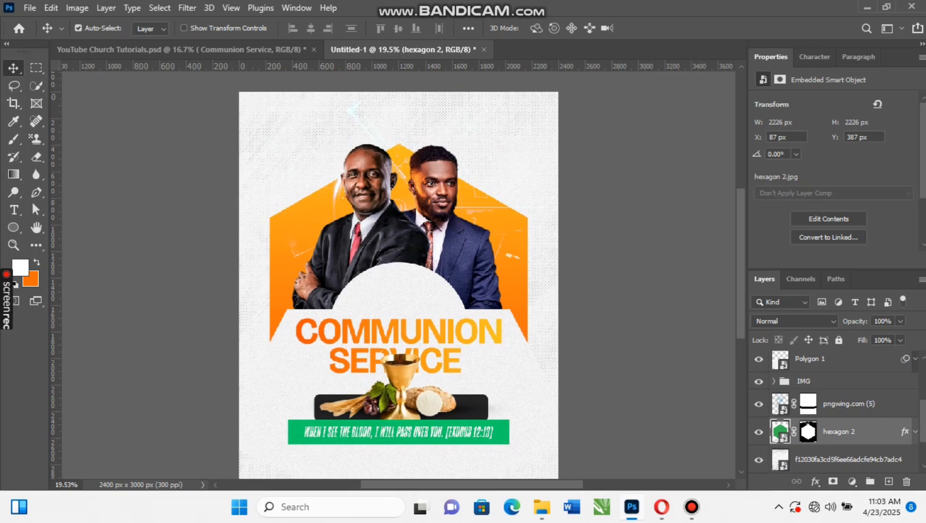
shift+click(833, 381)
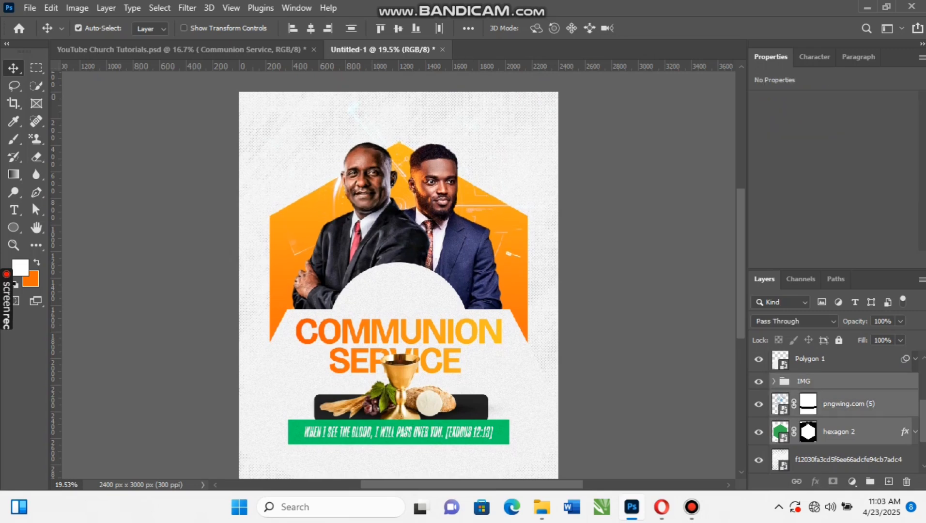
key(shift+Up)
key(shift+Up)
key(shift+Up)
key(shift+Up)
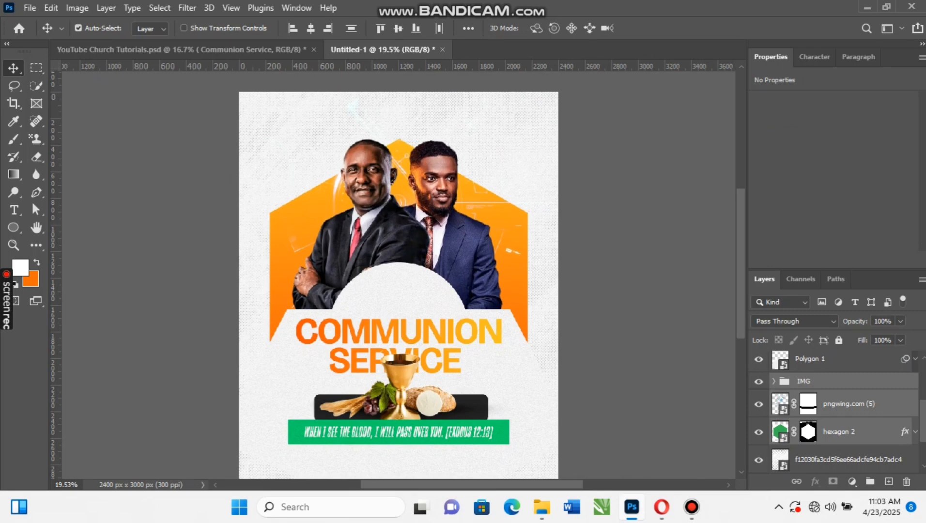
key(shift+Up)
key(shift+Up)
key(shift+Up)
key(shift+Up)
key(shift+Up)
key(shift+Up)
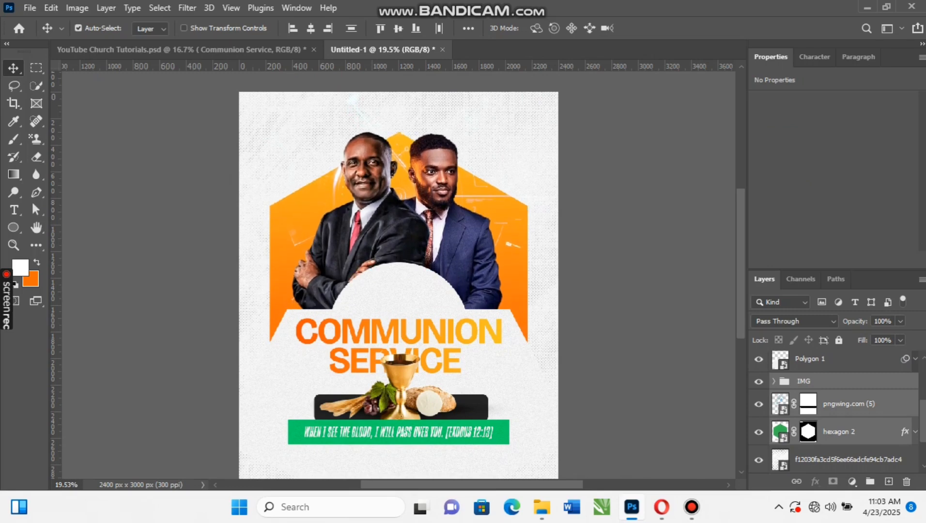
key(shift+Up)
key(shift+Up)
key(shift+Up)
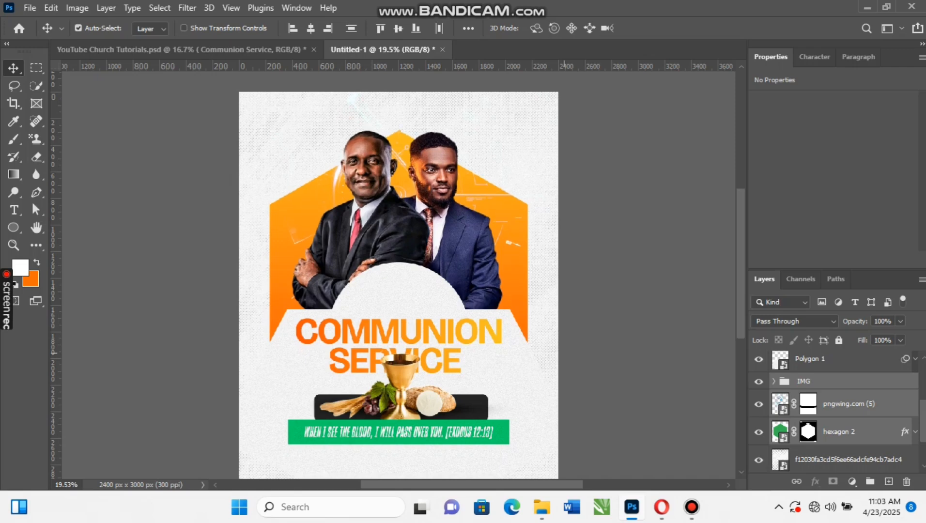
Raise Group 1, the Communion Service text, Ellipse 1 and Polygon 1 together by 90 px
scroll(564, 353, right, 1)
click(810, 360)
scroll(833, 412, up, 2)
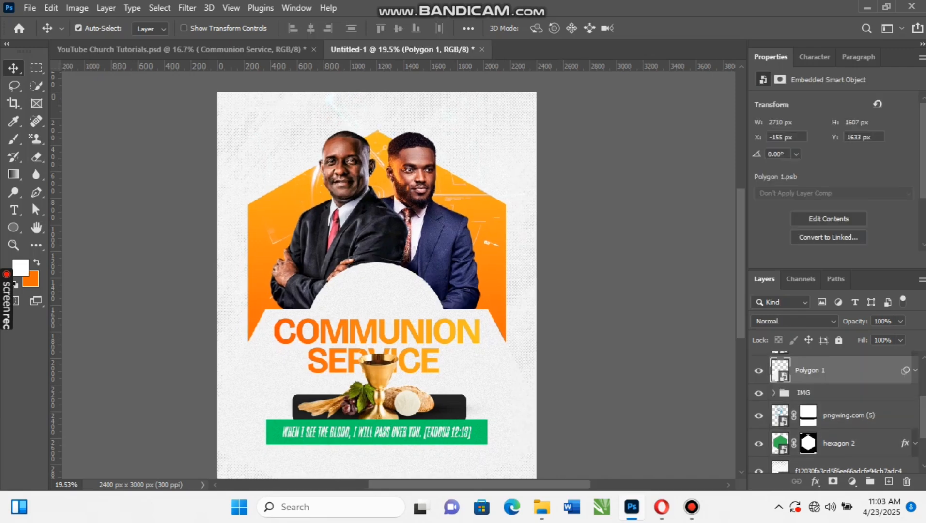
ctrl+click(823, 359)
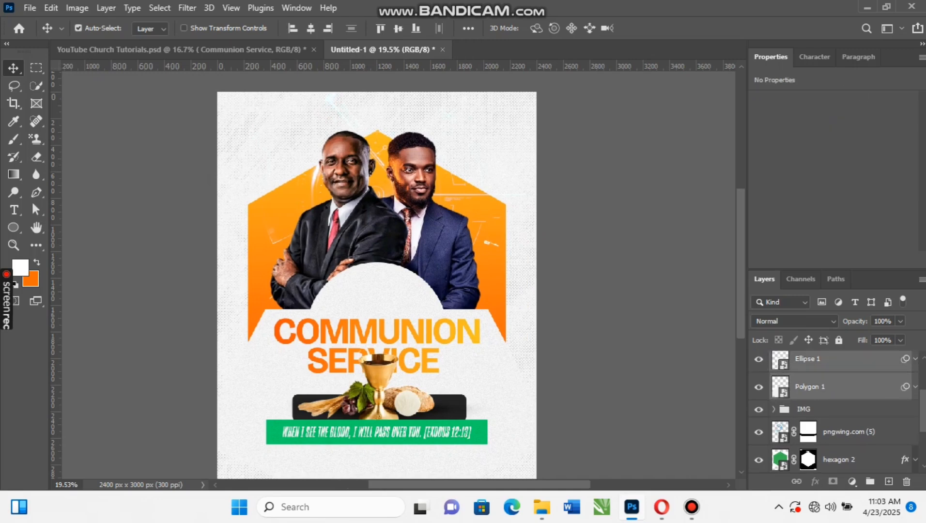
click(823, 387)
scroll(833, 412, up, 3)
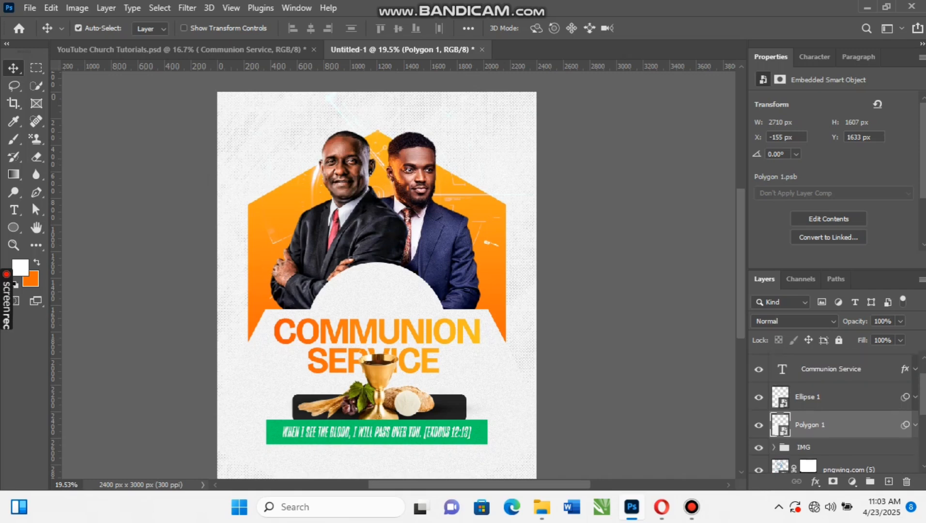
click(809, 387)
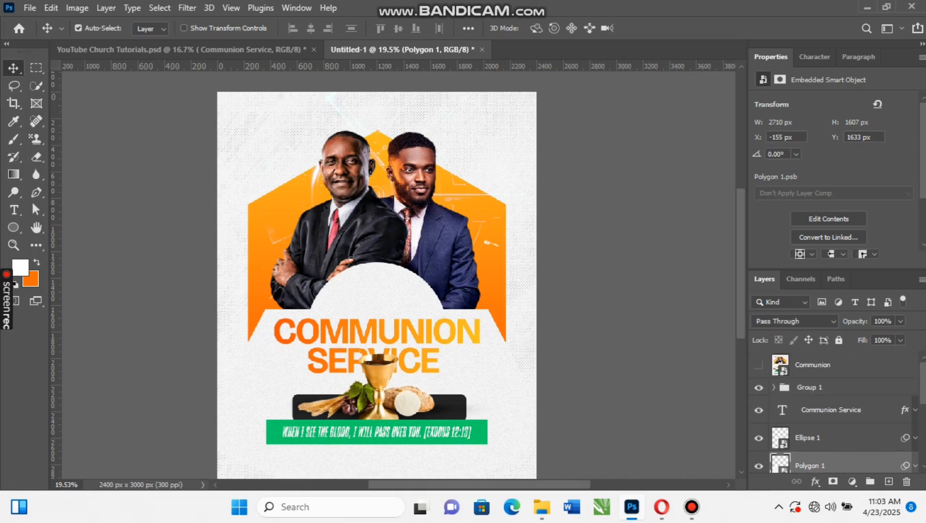
key(shift+Up)
key(shift+Up)
key(shift+Up)
key(shift+Up)
key(shift+Up)
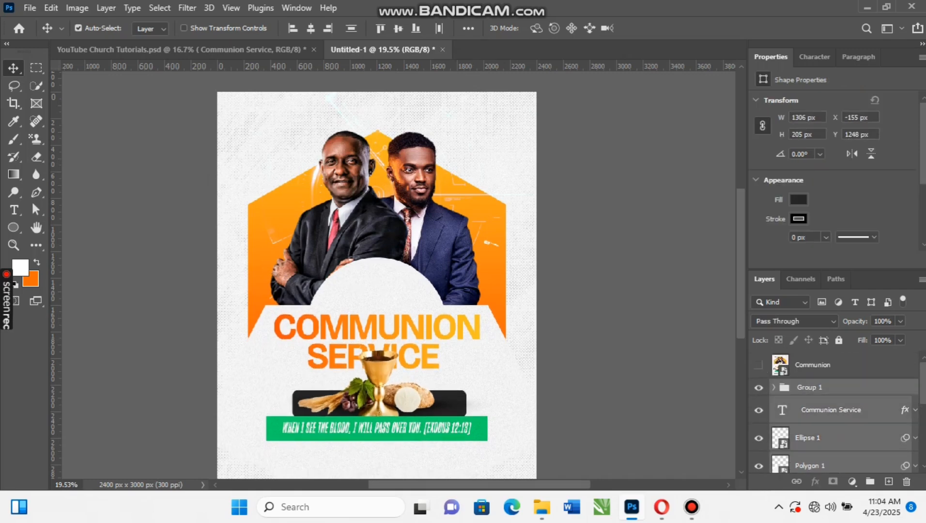
key(shift+Up)
key(shift+Up)
key(shift+Up)
key(shift+Up)
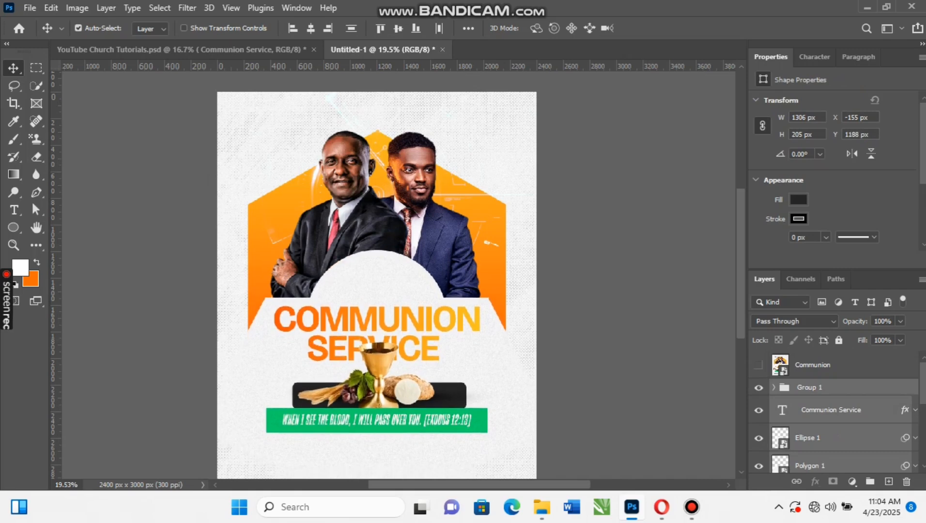
Copy the Ak-Editz-Light-Png-14-1 layer from YouTube Church Tutorials.psd into Untitled-1, directly above the Communion Service text
scroll(422, 303, down, 1)
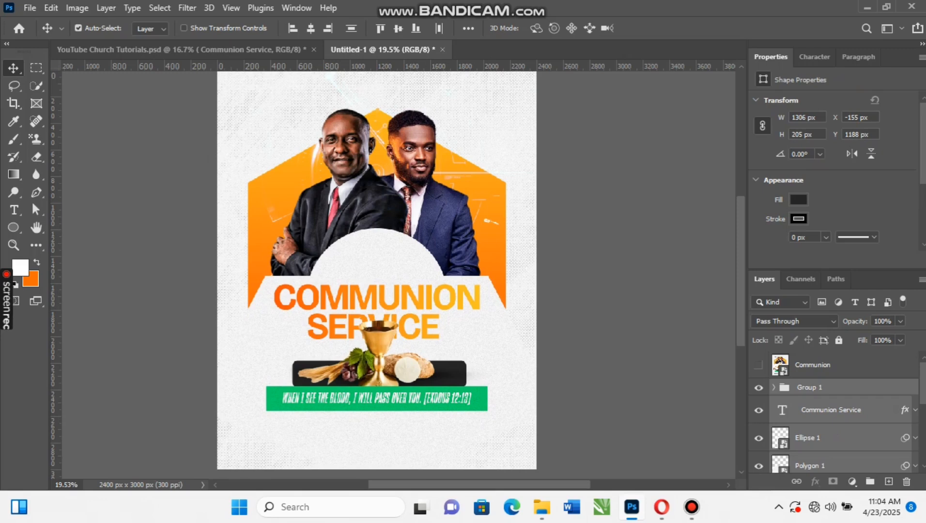
click(434, 301)
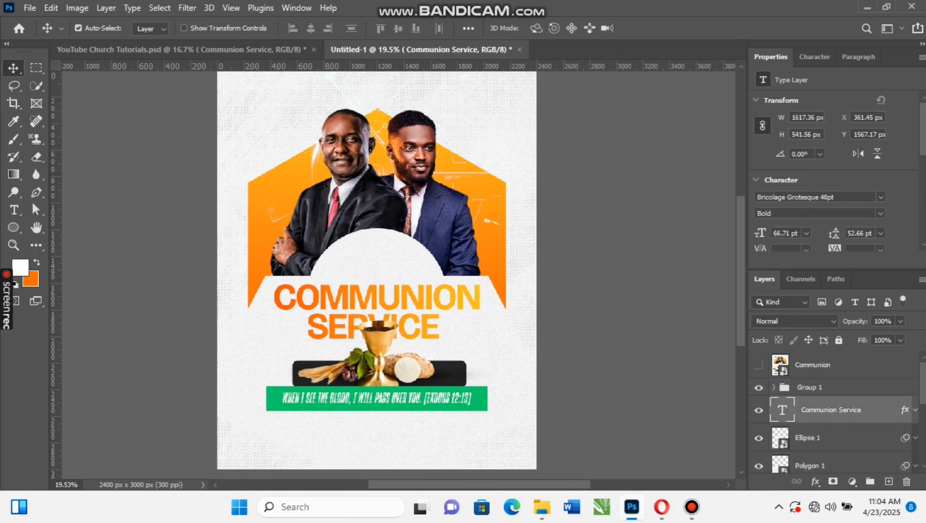
key(ctrl+Tab)
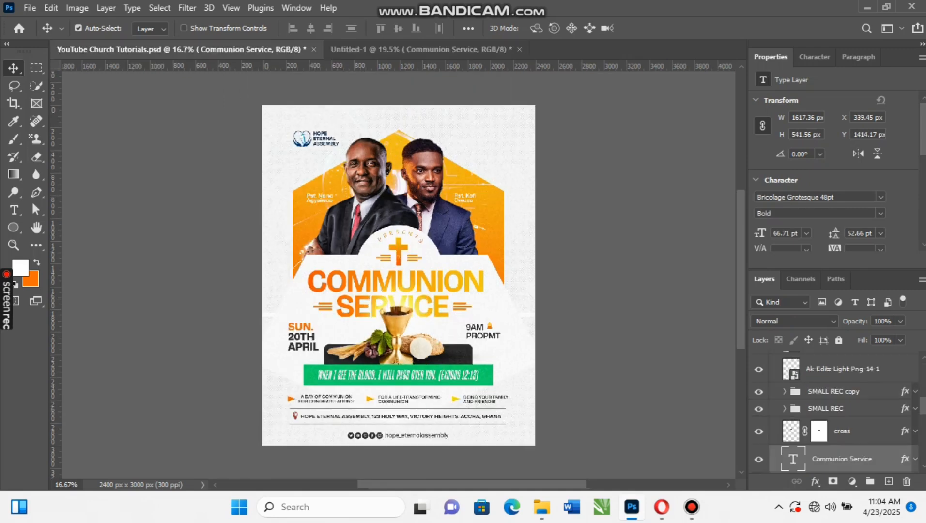
scroll(836, 412, up, 2)
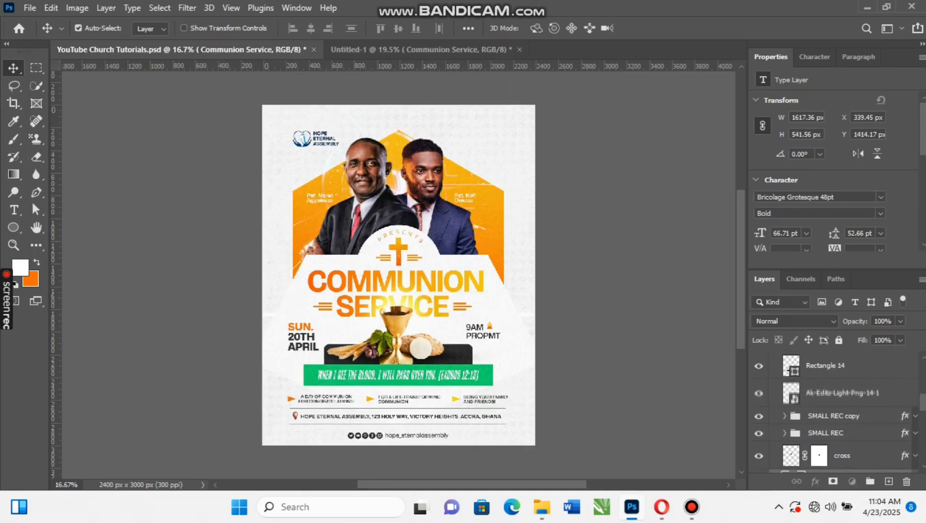
drag(794, 393, 391, 322)
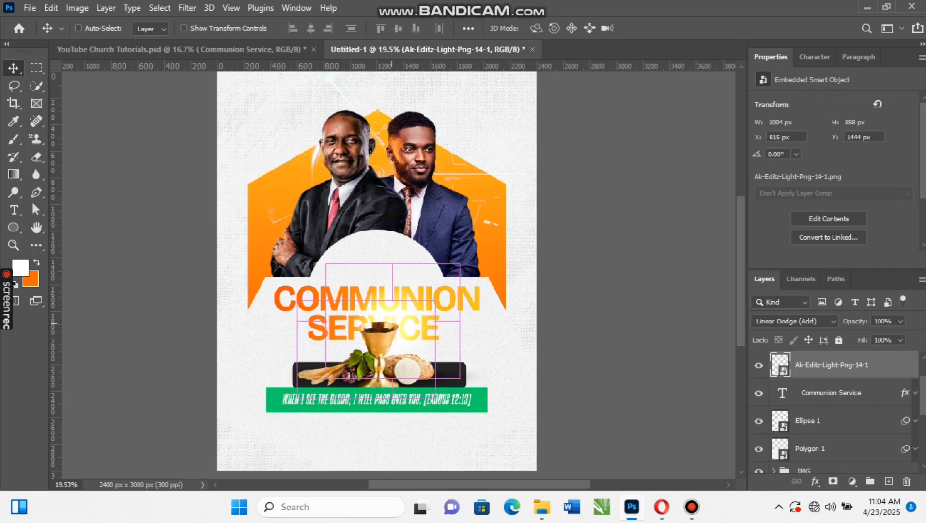
Centre the light flare behind the chalice's rim at X 686, Y 1474 px
key(ctrl+t)
drag(434, 291, 417, 295)
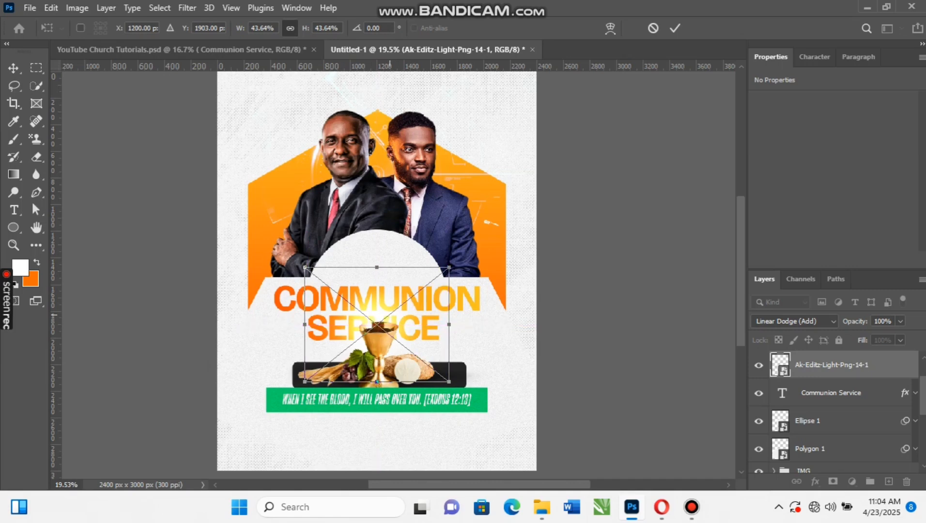
key(Return)
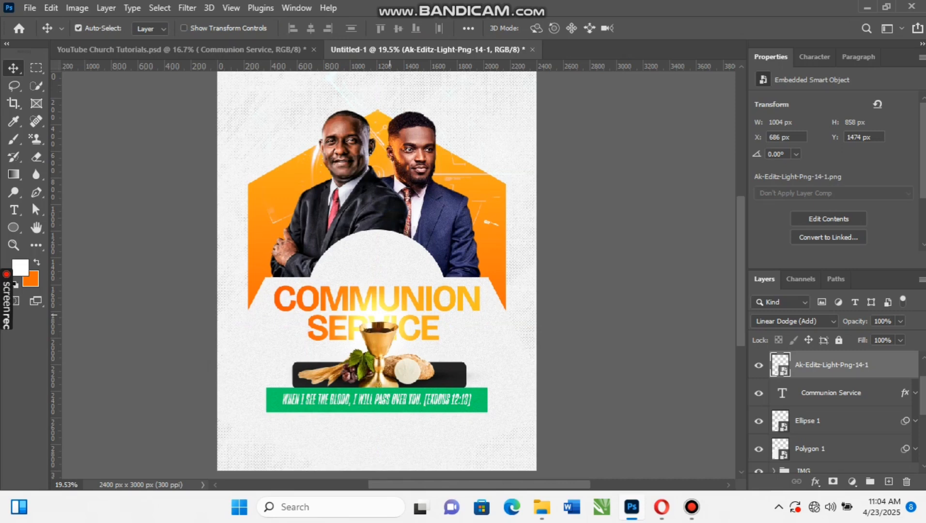
Copy the SMALL REC copy, SMALL REC and cross layers from YouTube Church Tutorials.psd into Untitled-1, above the light flare layer
click(184, 50)
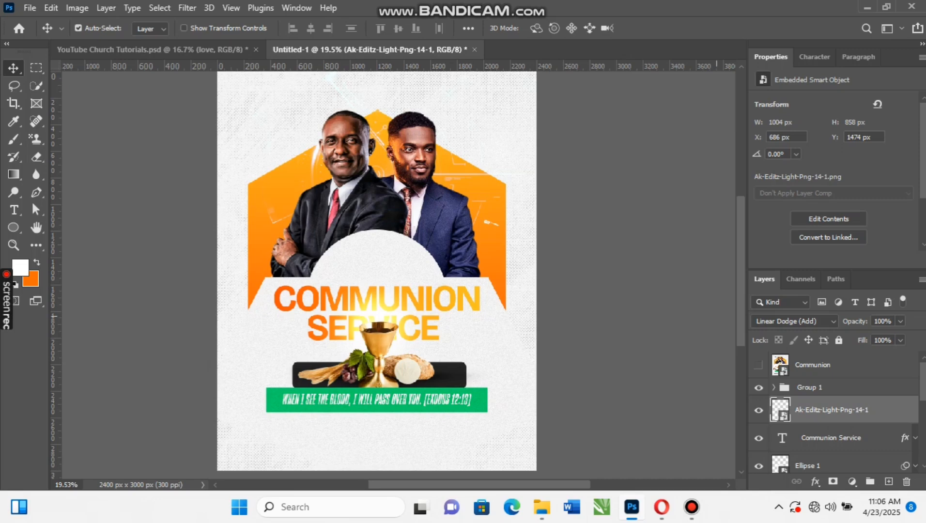
click(153, 50)
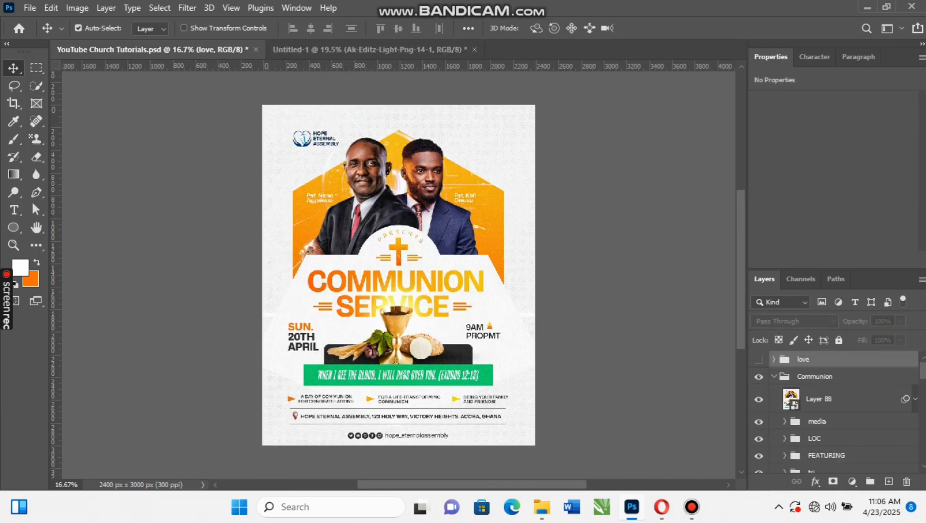
scroll(836, 411, down, 10)
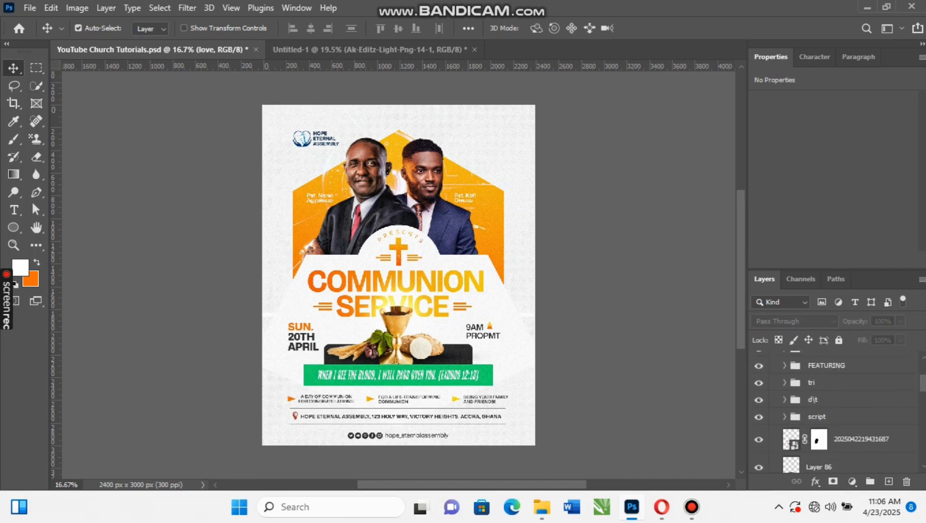
scroll(836, 411, down, 3)
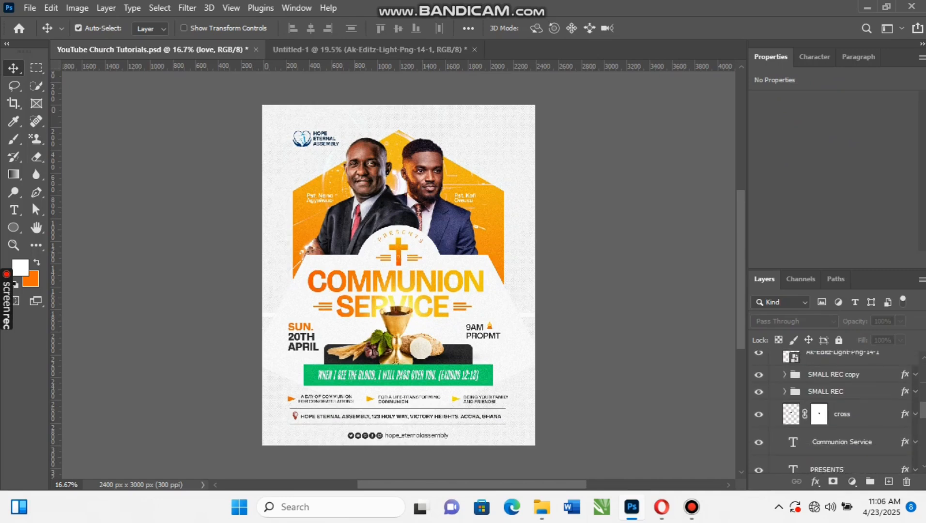
click(843, 400)
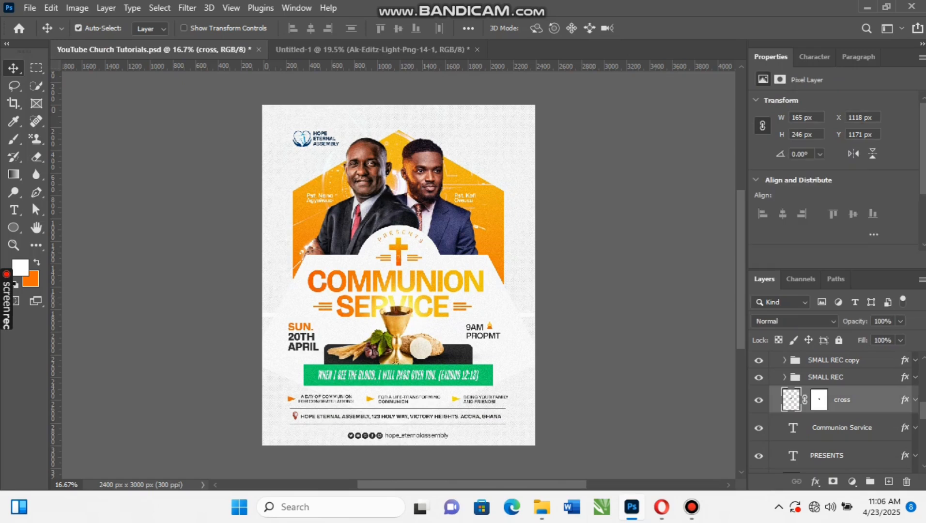
scroll(835, 412, up, 1)
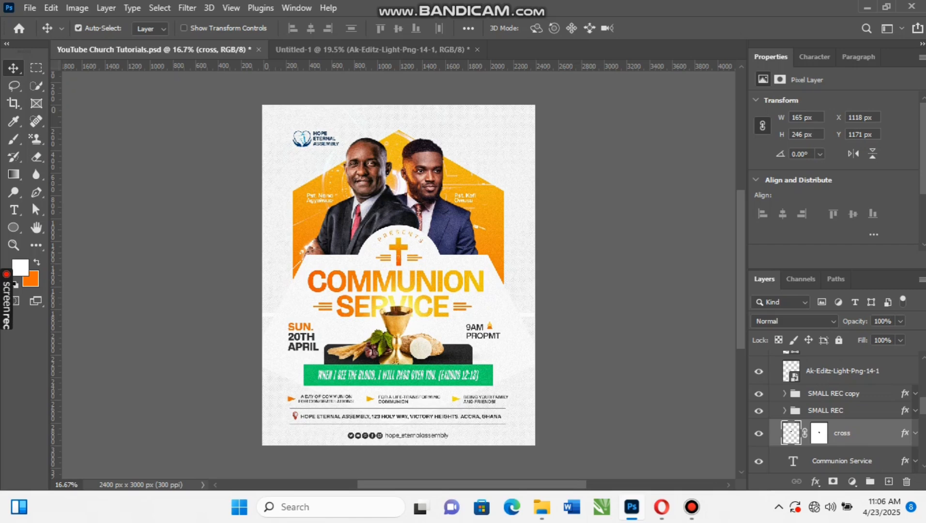
shift+click(834, 393)
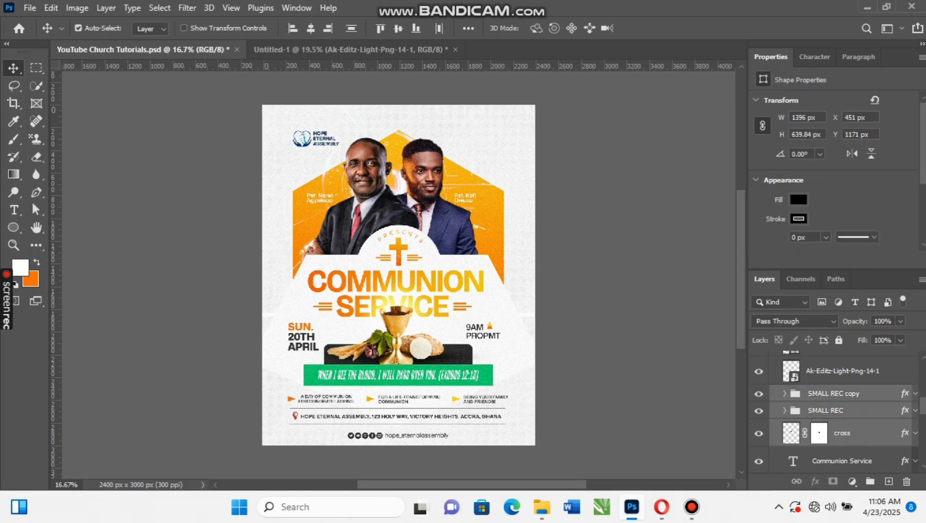
drag(833, 395, 359, 304)
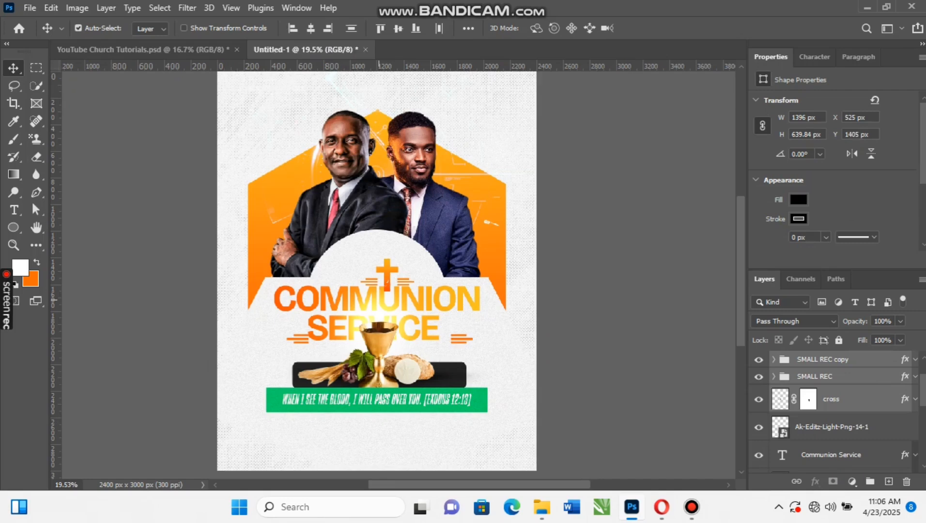
Move the copied cross and small bars together to X 464.5, Y 1291 px so the cross sits inside the white arch
key(ctrl+t)
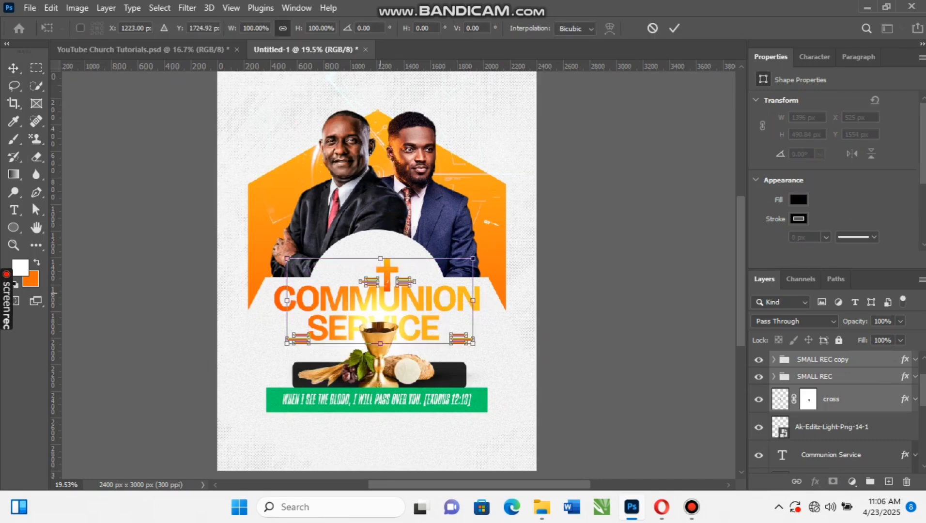
drag(411, 276, 402, 262)
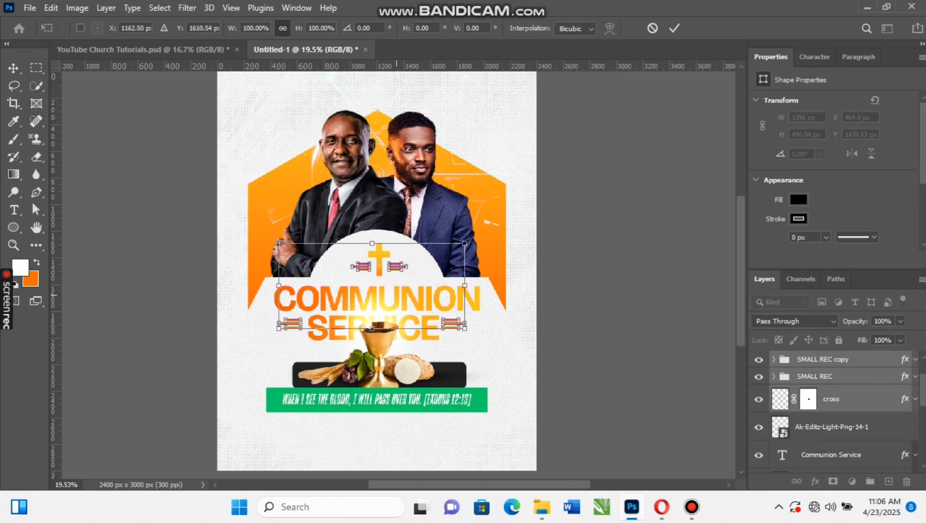
key(Return)
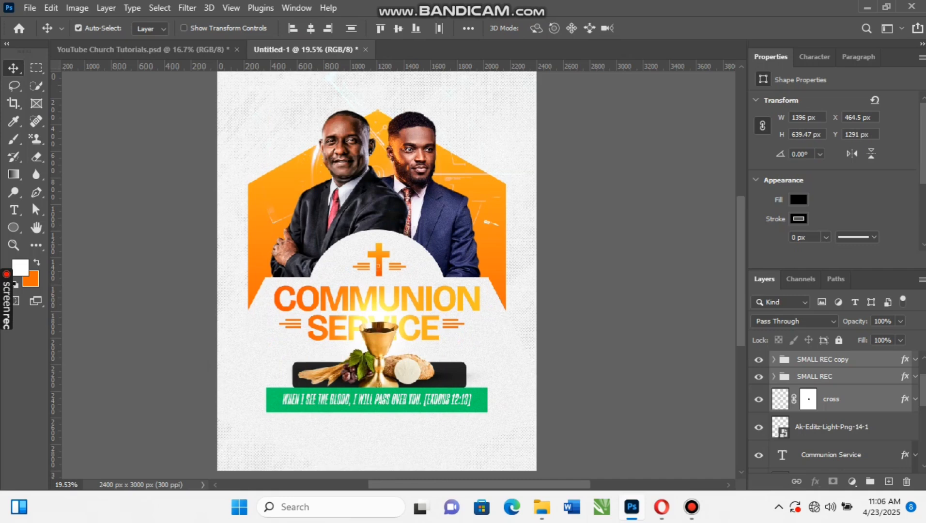
Shift the SMALL REC bars on both sides of the word SERVICE slightly to the right
click(379, 256)
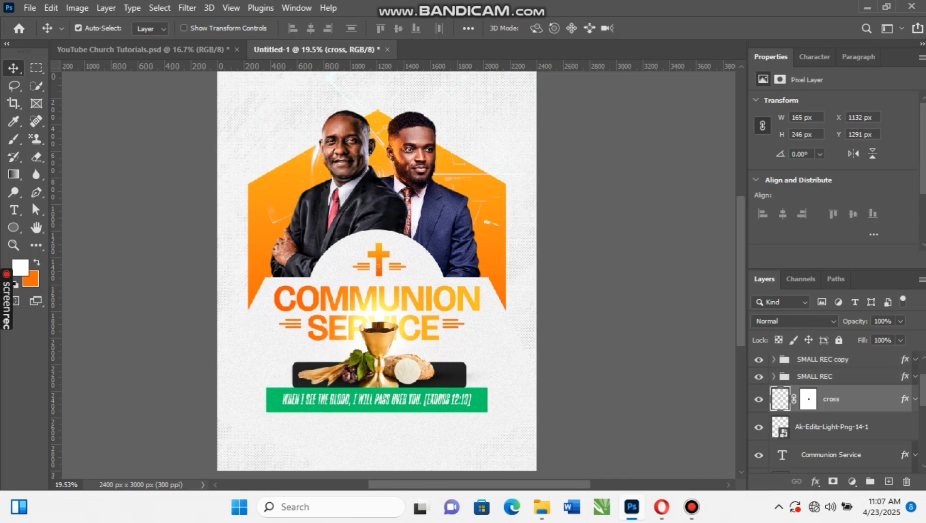
ctrl+click(815, 377)
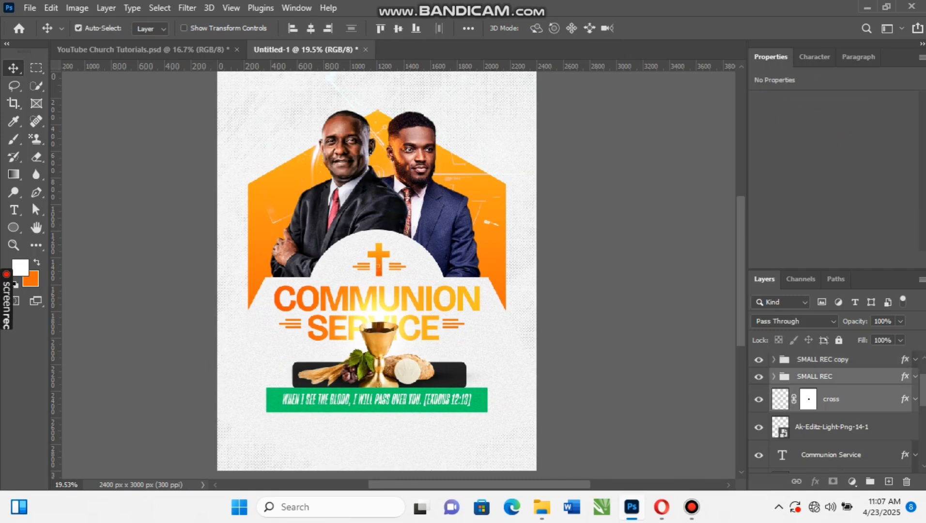
click(815, 376)
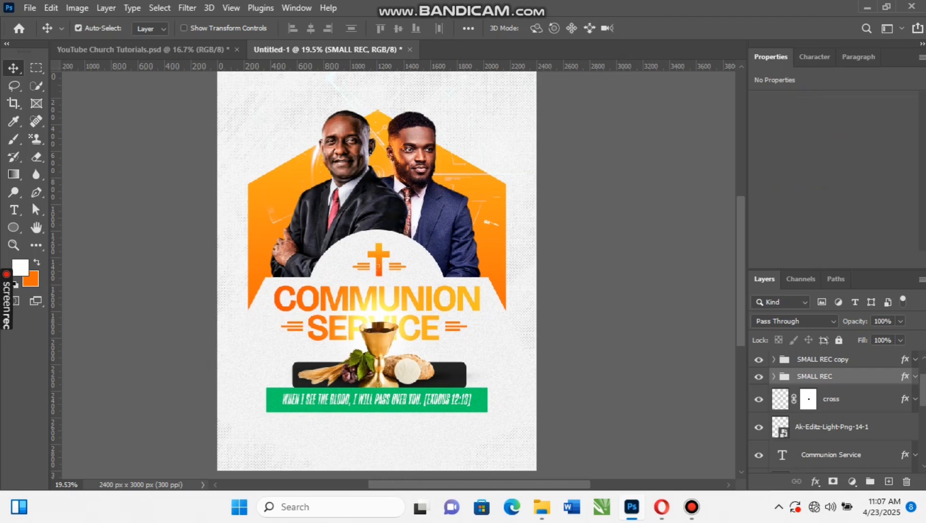
Scale the cross and SMALL REC copy bars to about 110.79%, centre them at X 1200 px and nudge them down slightly
click(822, 359)
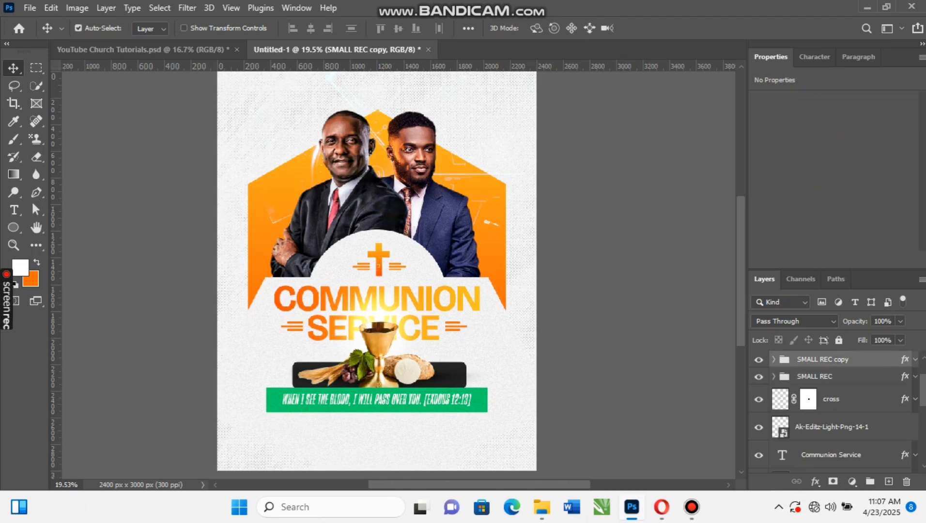
ctrl+click(831, 399)
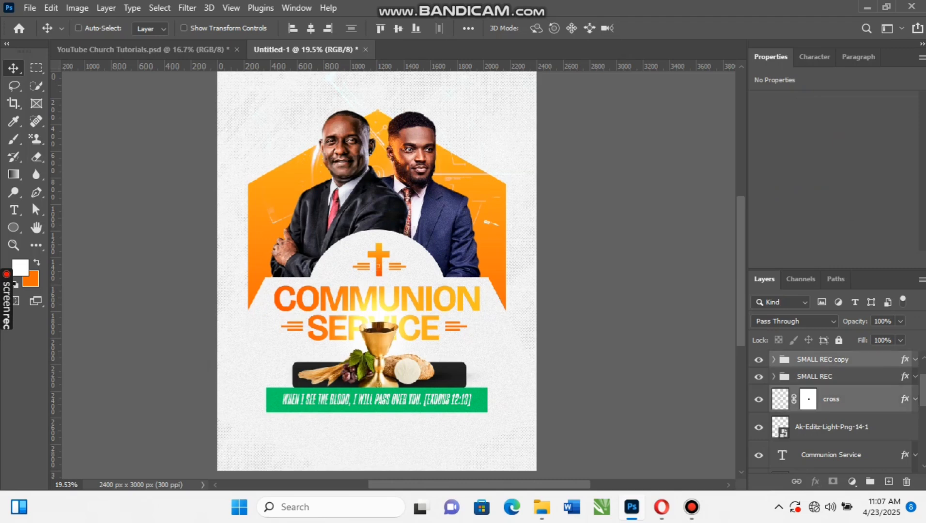
key(ctrl+t)
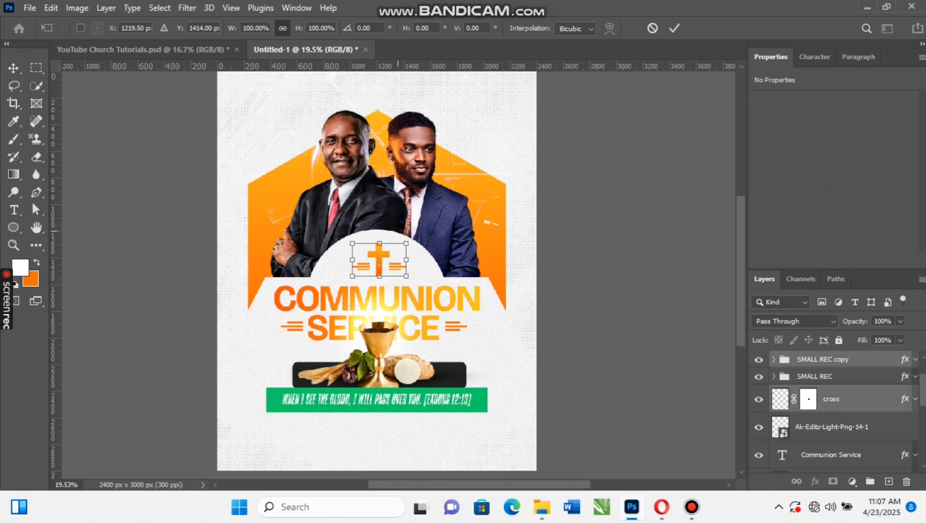
drag(406, 243, 379, 256)
key(Left)
key(Left)
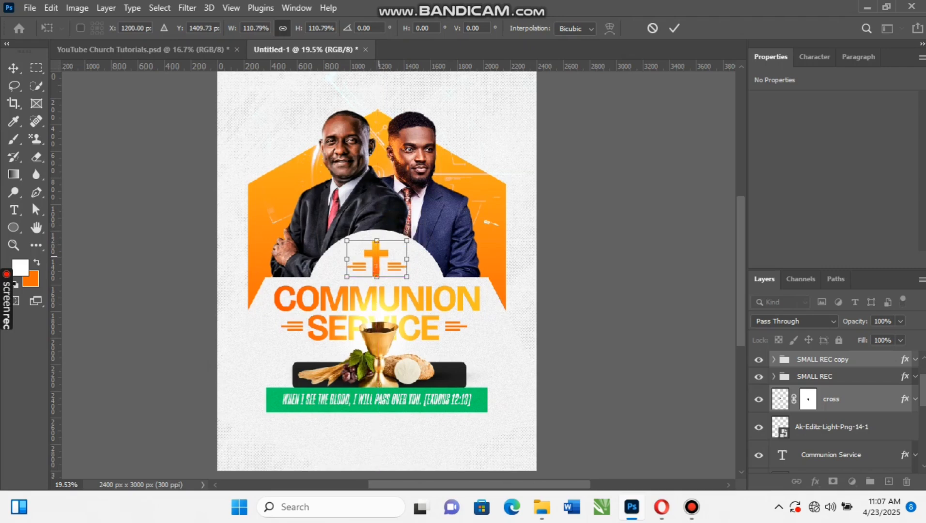
key(Return)
key(Down)
key(Down)
key(Down)
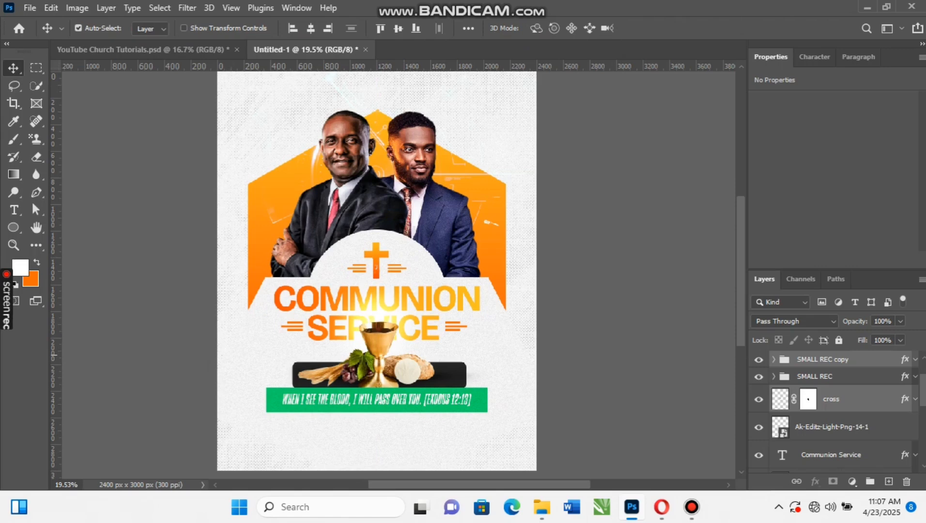
Draw a white circle about 845 px in diameter over the ministers, on a layer directly above Ellipse 1
click(823, 360)
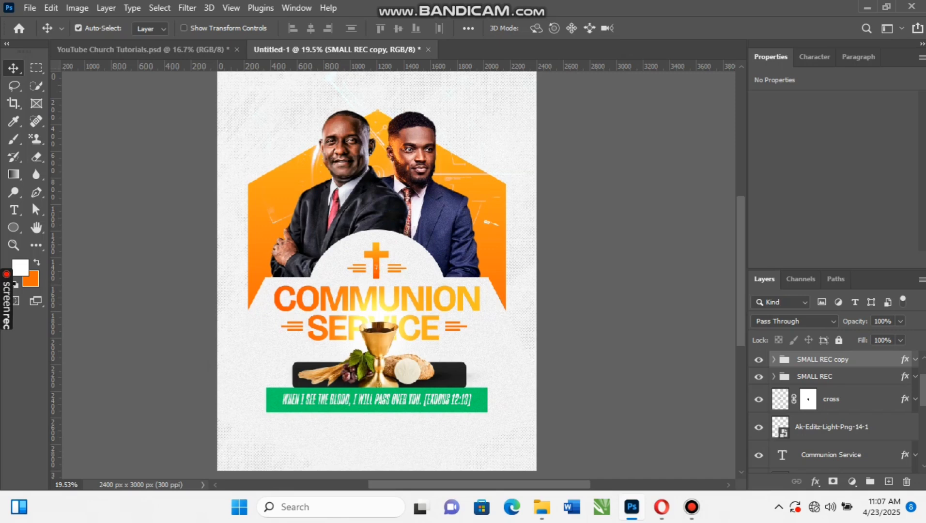
key(t)
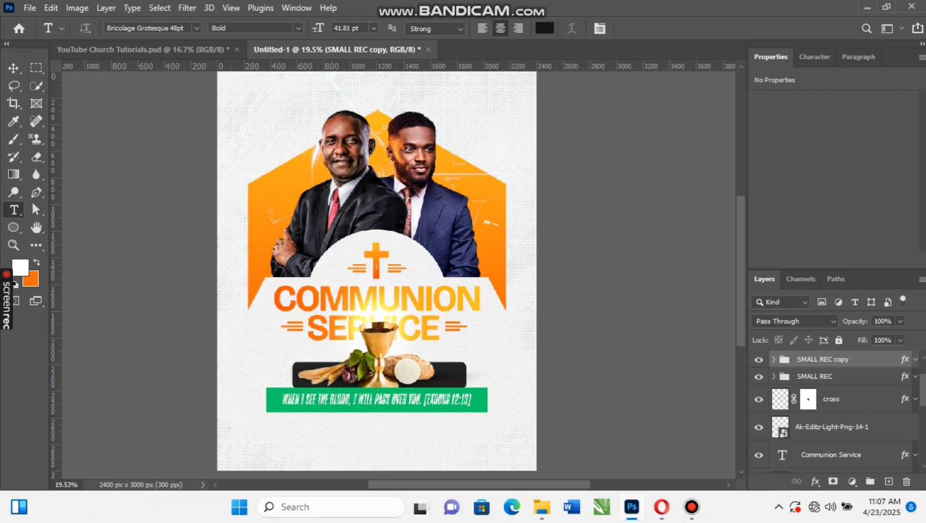
key(v)
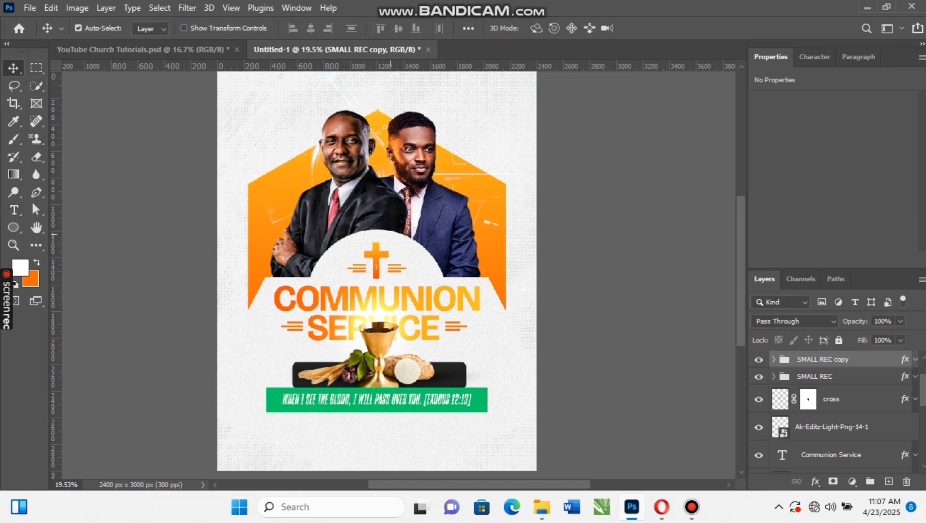
click(391, 237)
key(t)
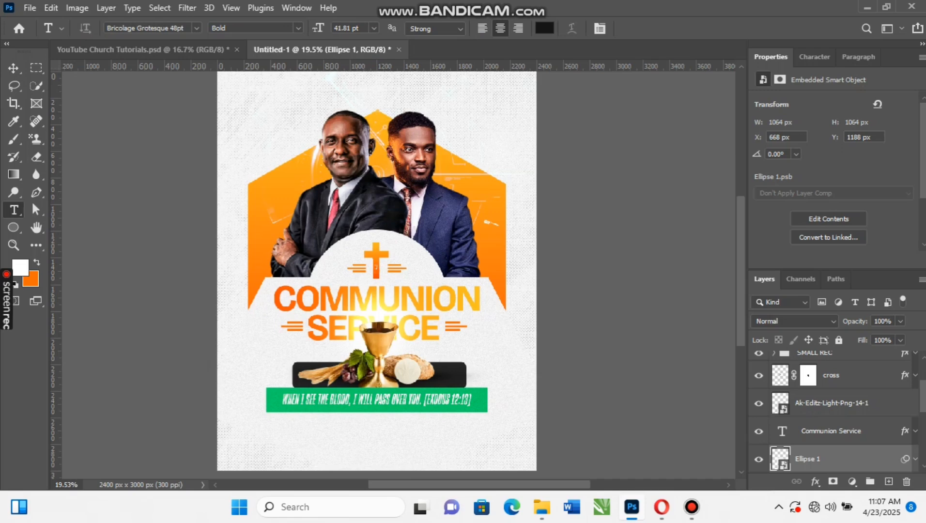
scroll(833, 411, down, 1)
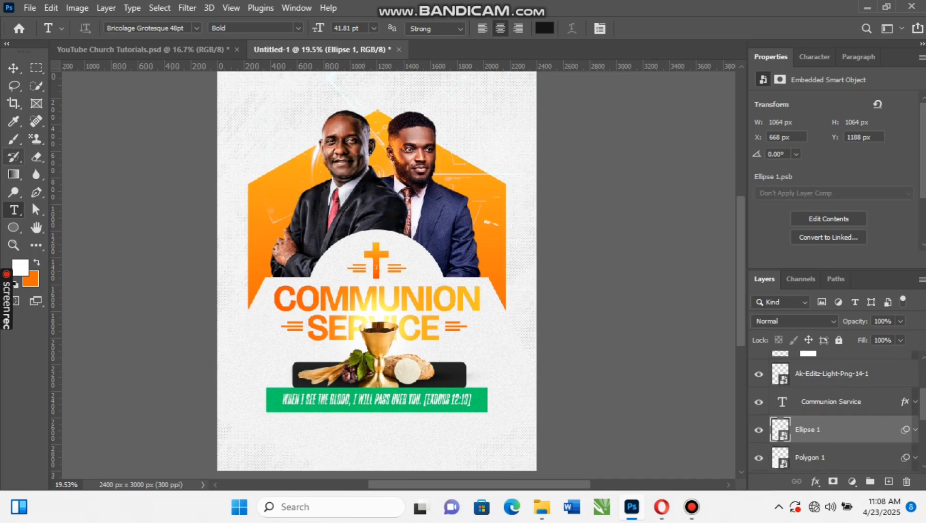
click(14, 227)
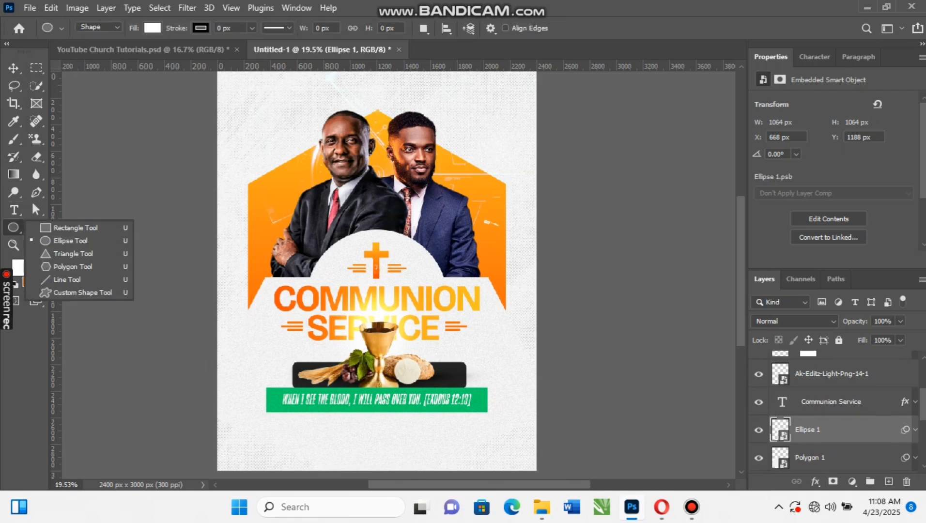
drag(310, 137, 439, 248)
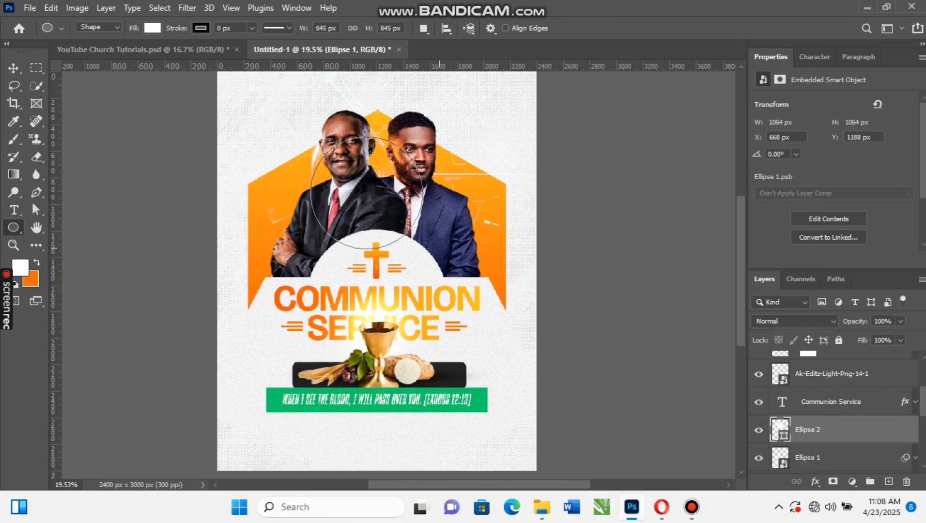
click(13, 67)
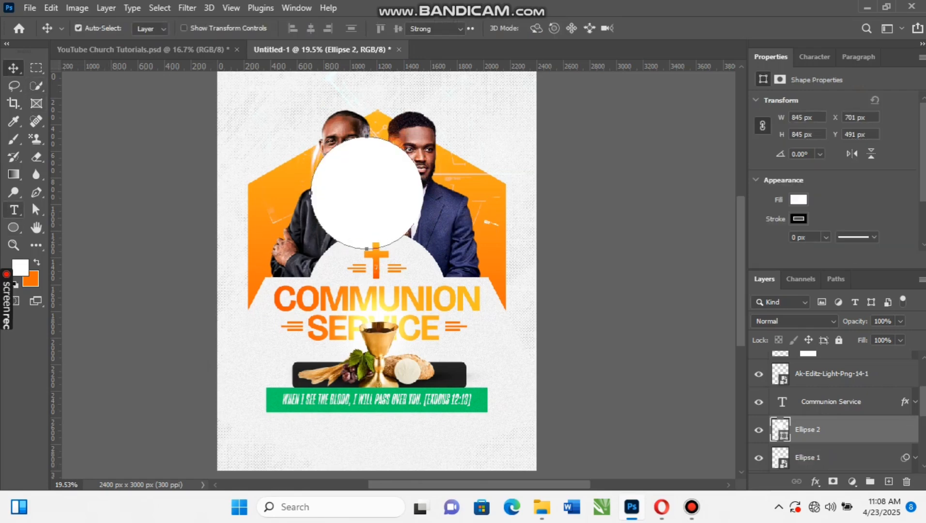
Start a path text along the white circle's outer edge and set its font size to 18 pt
key(t)
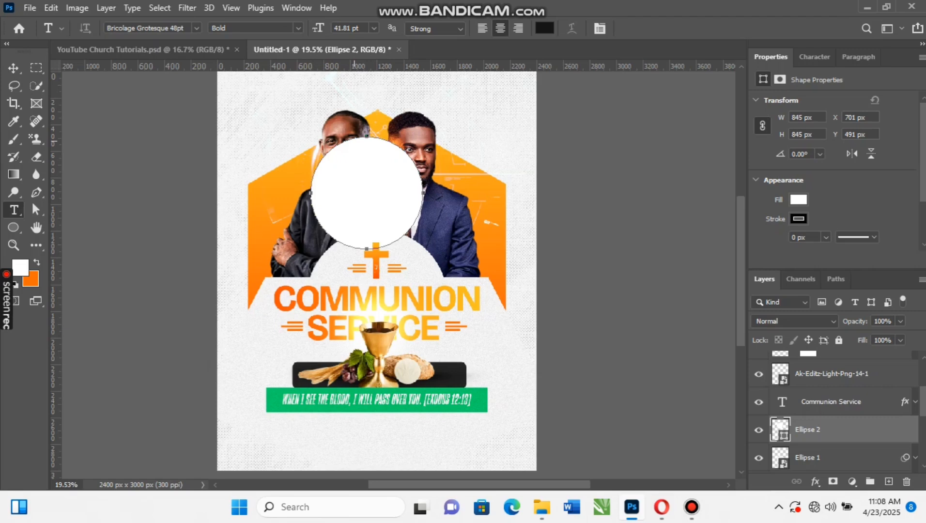
click(355, 142)
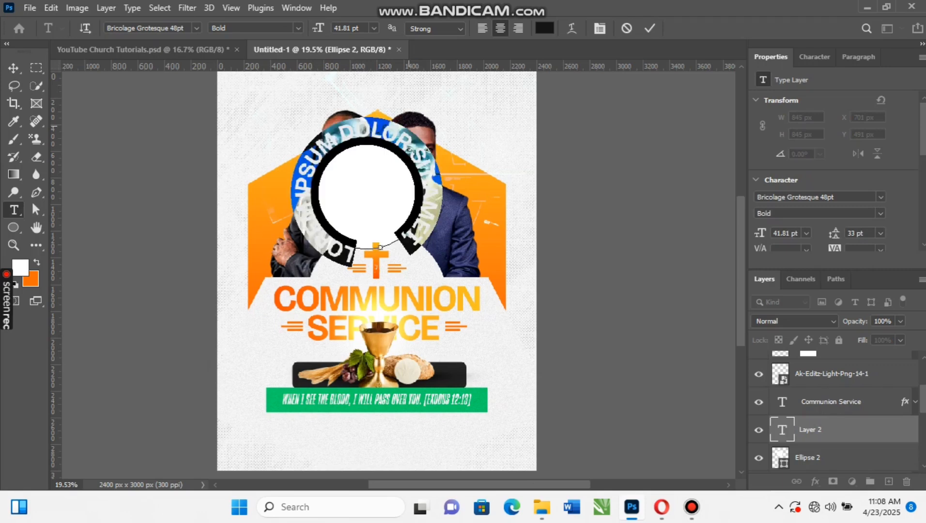
click(814, 57)
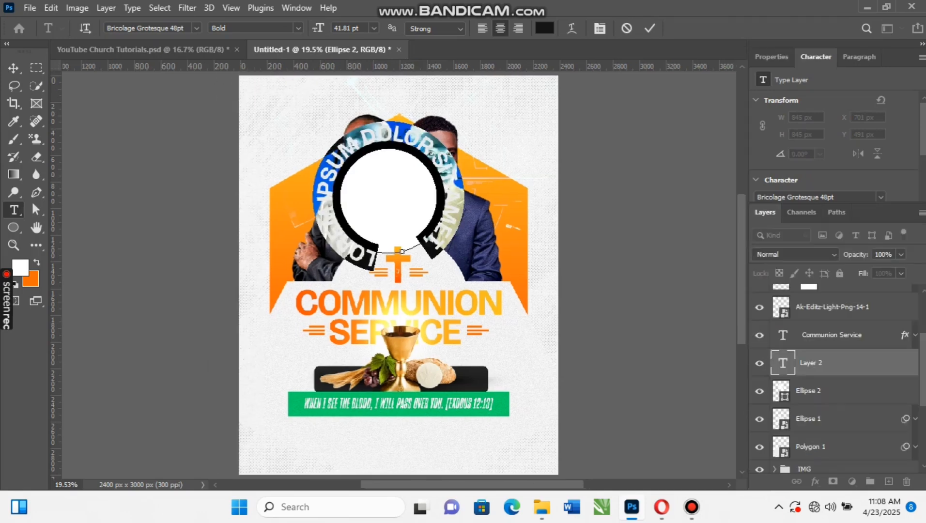
drag(757, 98, 743, 98)
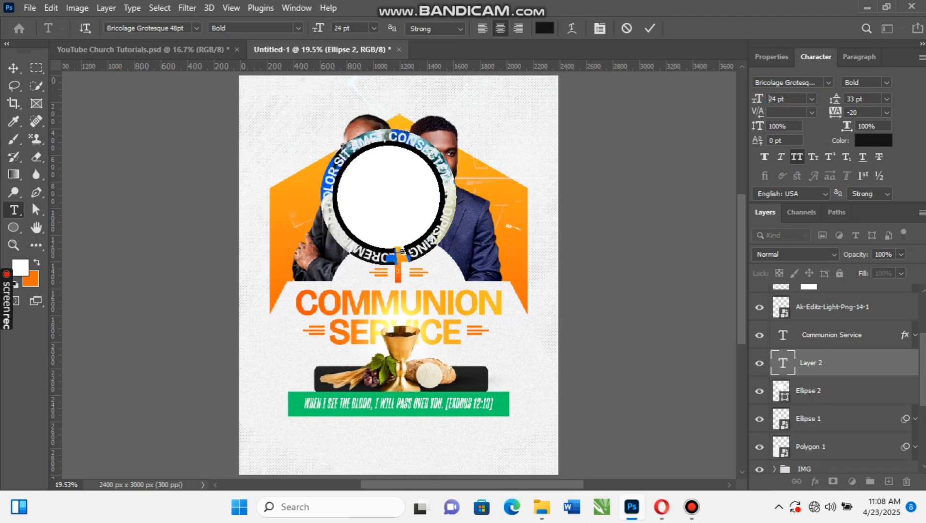
key(Down)
key(Down)
key(Down)
key(Down)
key(Down)
key(Down)
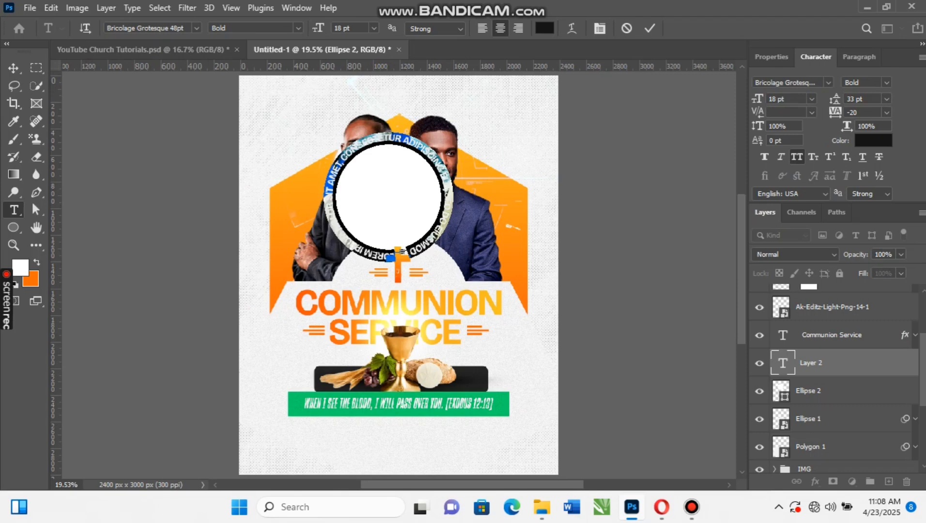
Enter PRESENTS as the curved text on the circle's edge
text(PREPARE)
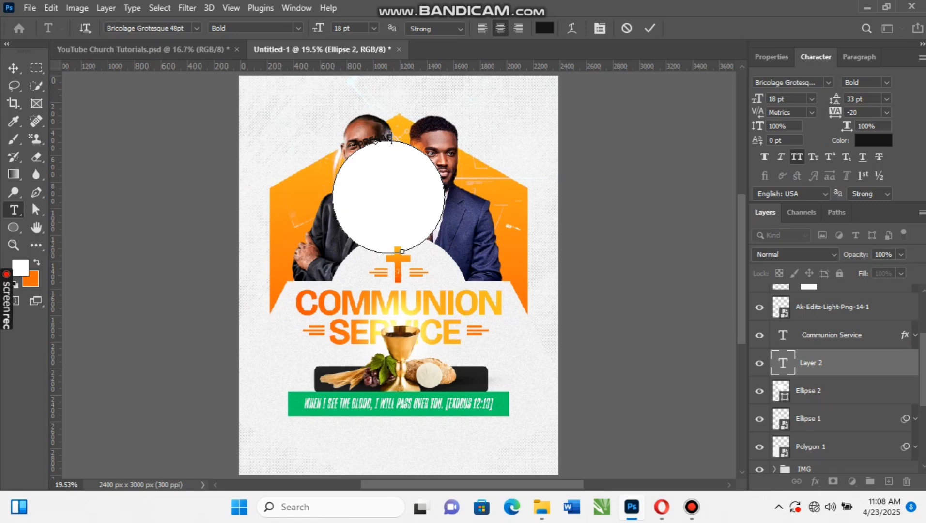
key(BackSpace)
key(BackSpace)
key(BackSpace)
key(BackSpace)
key(BackSpace)
key(BackSpace)
text(PRESENTS)
click(649, 28)
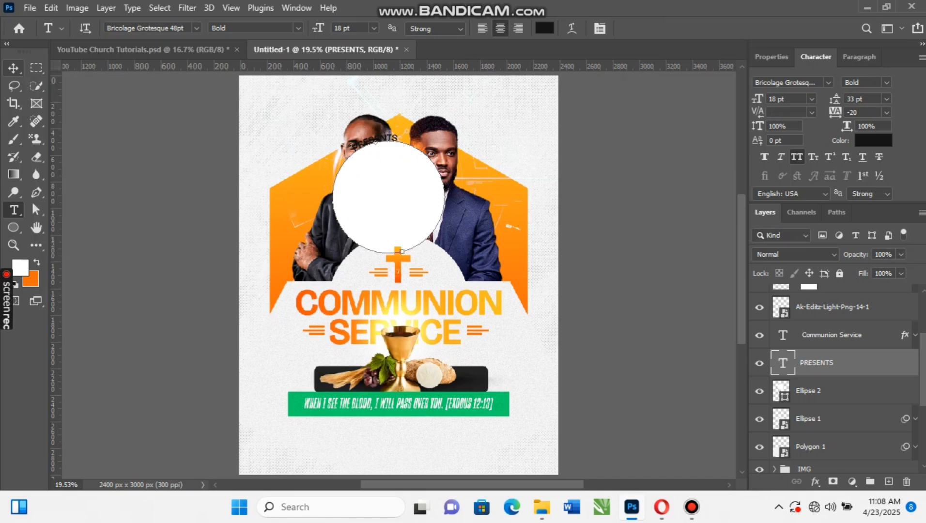
Hide the Ellipse 2 white circle and move the curved PRESENTS text onto the white arch above the cross
click(13, 68)
click(389, 197)
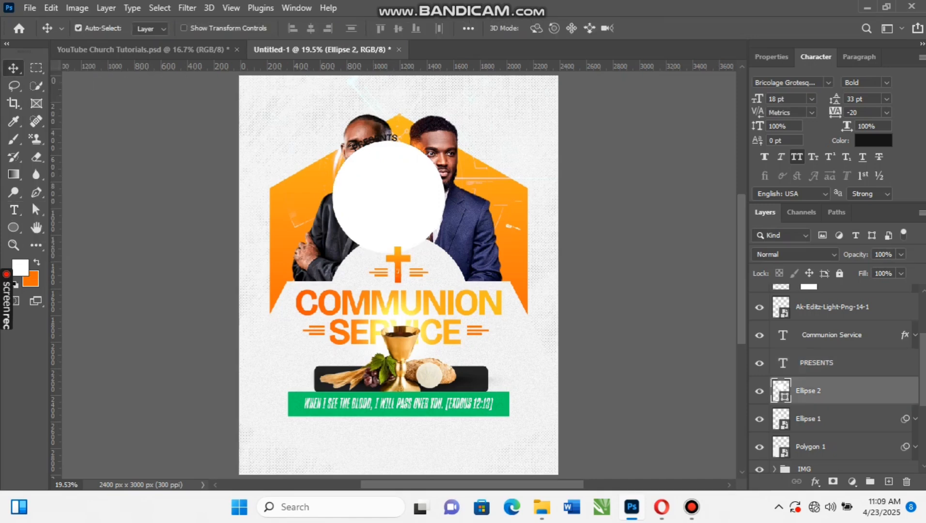
click(758, 391)
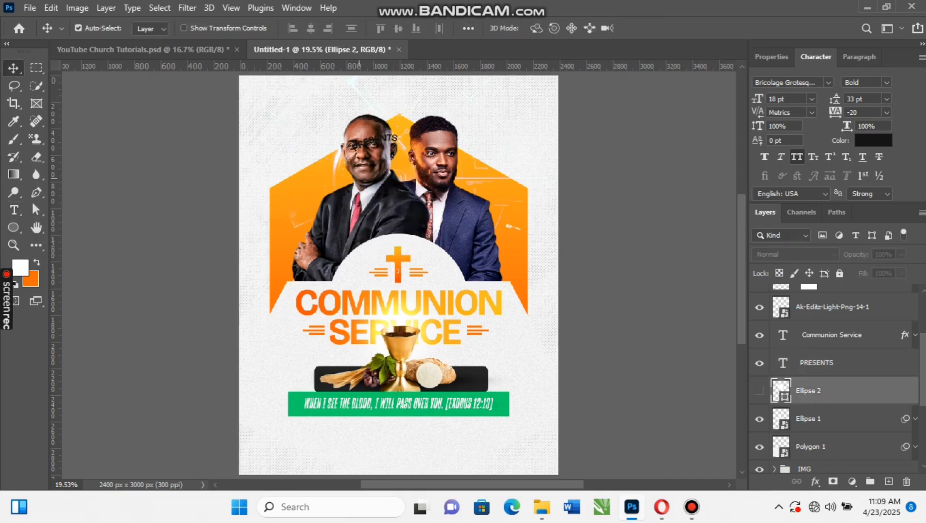
drag(393, 134, 412, 240)
Rotate the PRESENTS text to about 12.47° and shift it left to about X 1199 px, following the arch above the cross
key(ctrl+t)
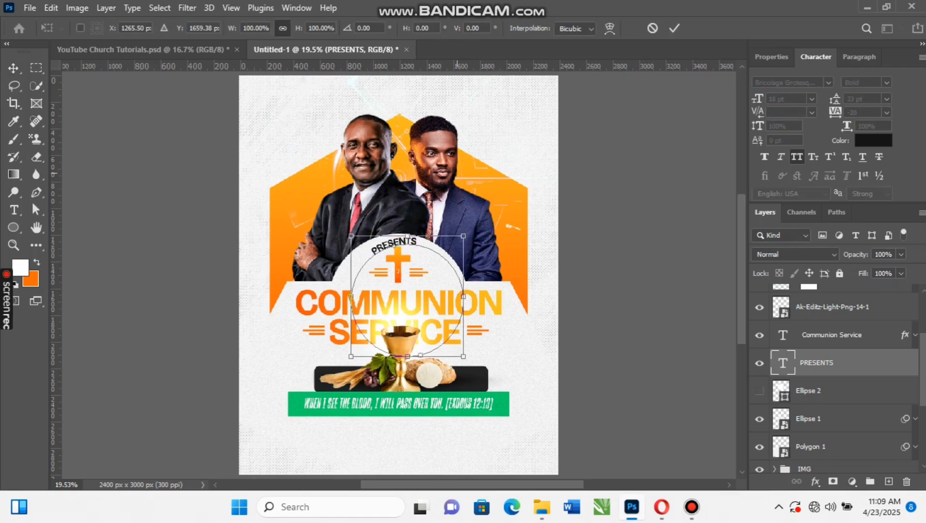
drag(456, 173, 496, 175)
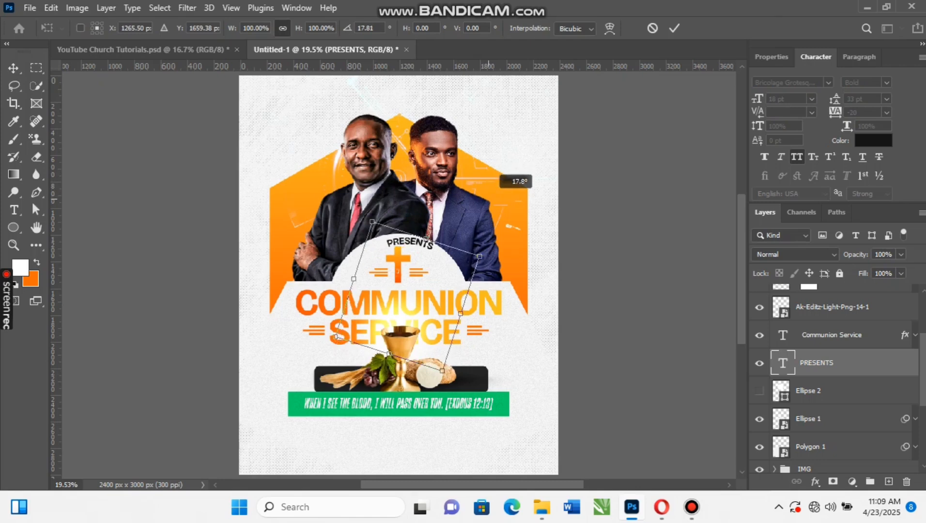
key(Left)
key(Left)
key(Left)
key(Left)
key(Left)
key(Left)
key(Left)
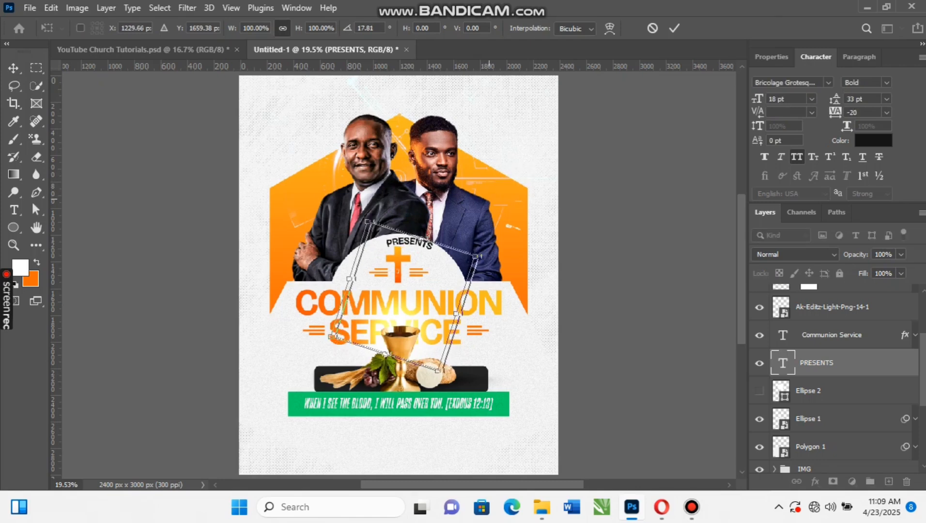
key(Left)
key(Left)
key(Left)
key(Left)
key(Left)
key(Left)
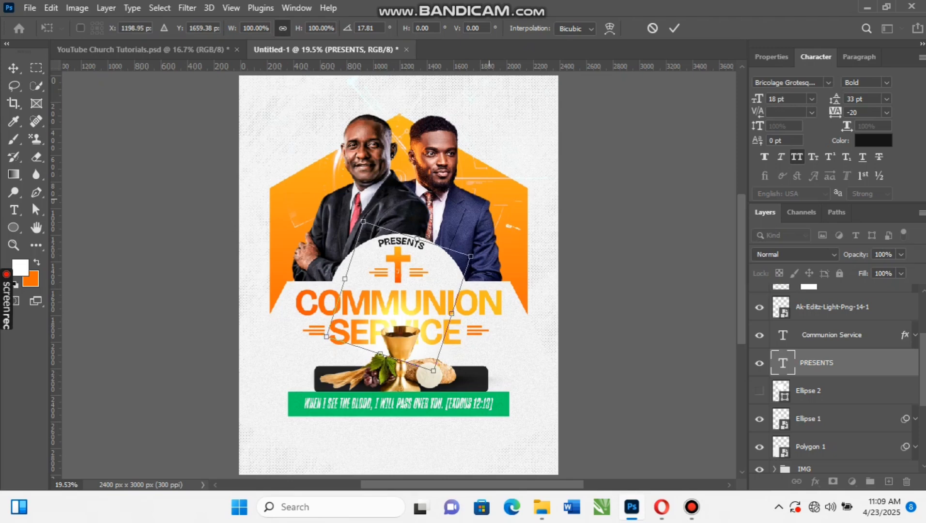
drag(496, 256, 501, 229)
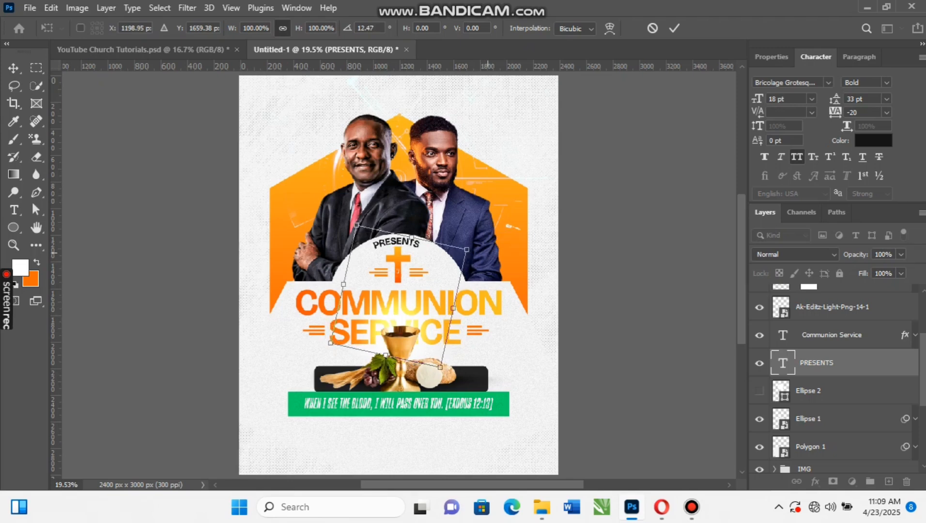
key(Return)
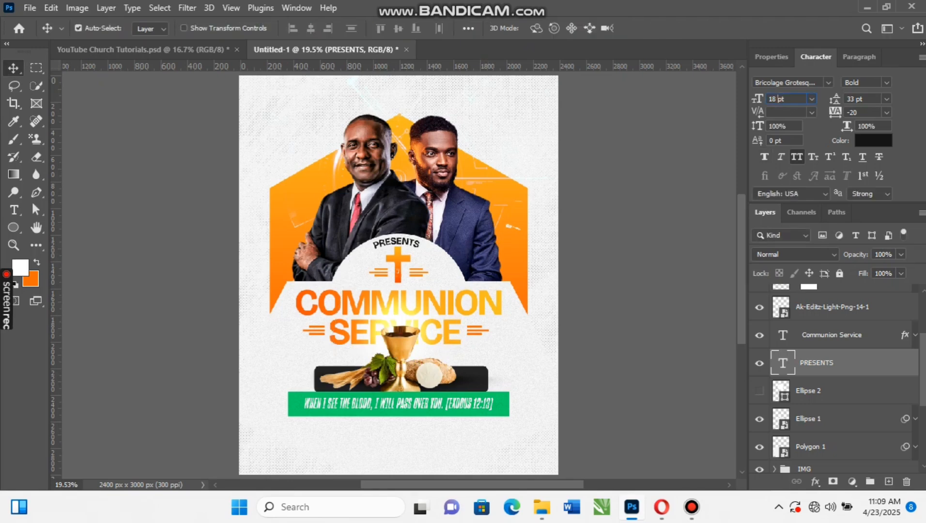
Set the PRESENTS text's font size to 12 pt
key(BackSpace)
key(BackSpace)
text(2)
key(Return)
Widen the PRESENTS text's letter tracking to 740
drag(835, 112, 845, 113)
key(Up)
key(Up)
key(Up)
key(Up)
key(Up)
key(Up)
key(Up)
key(Up)
key(Up)
key(Up)
key(Up)
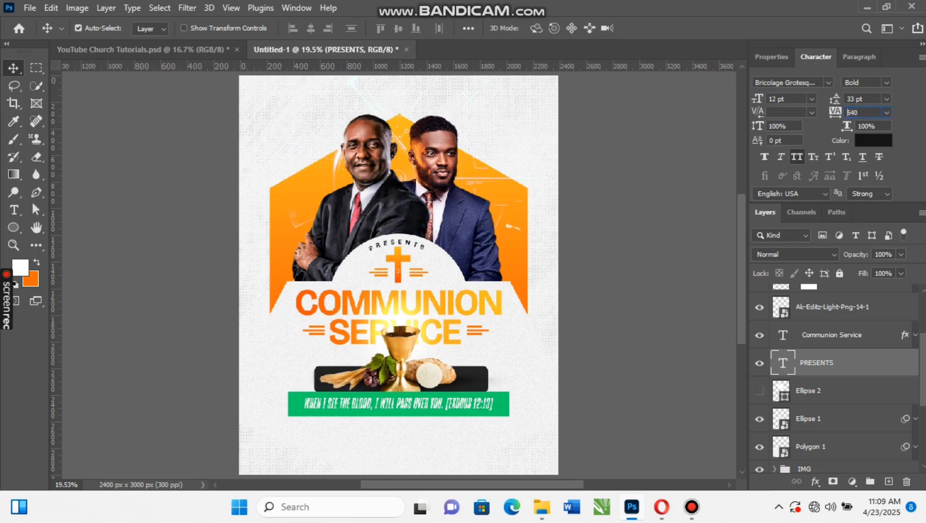
key(Return)
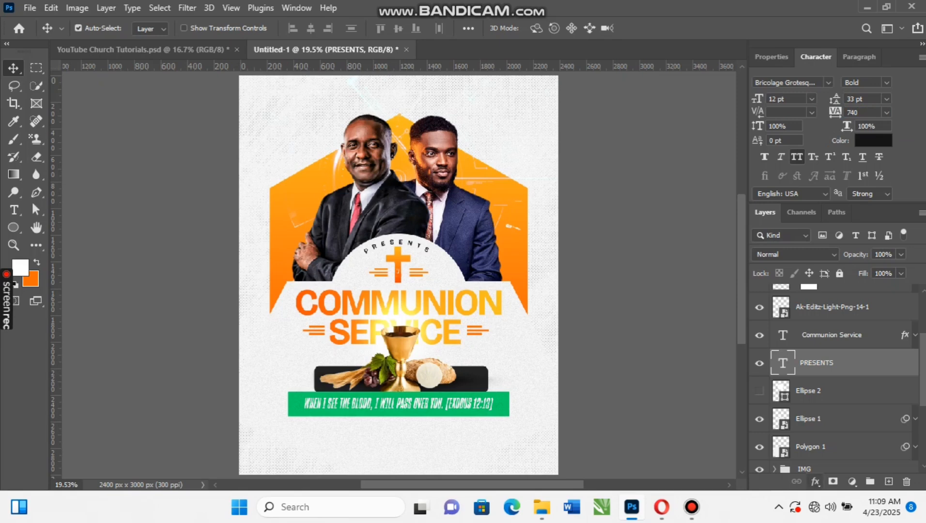
Apply a linear yellow-to-orange Gradient Overlay to PRESENTS at -90° with 150% scale
click(815, 482)
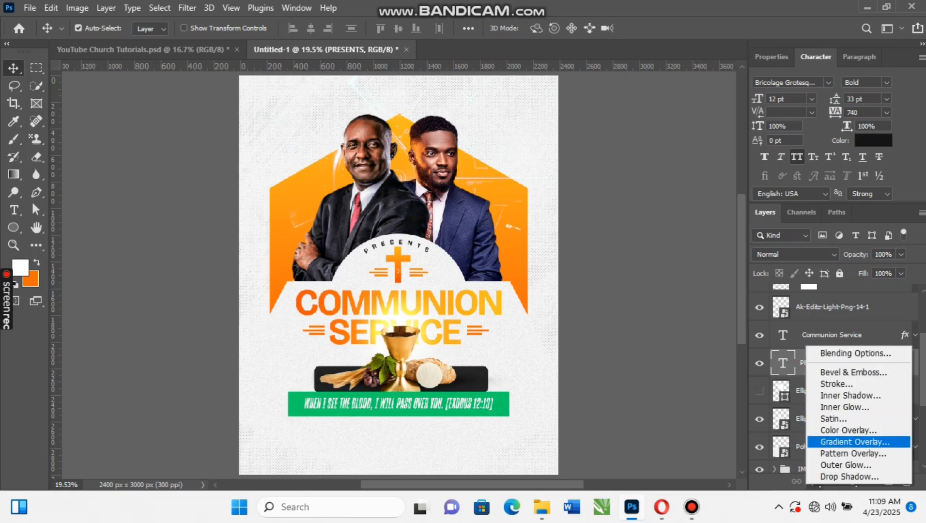
click(854, 442)
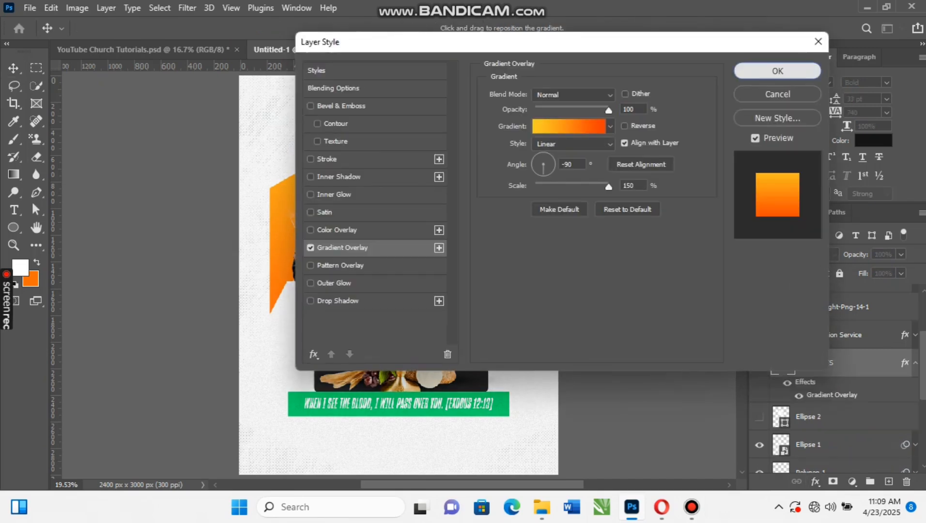
click(778, 70)
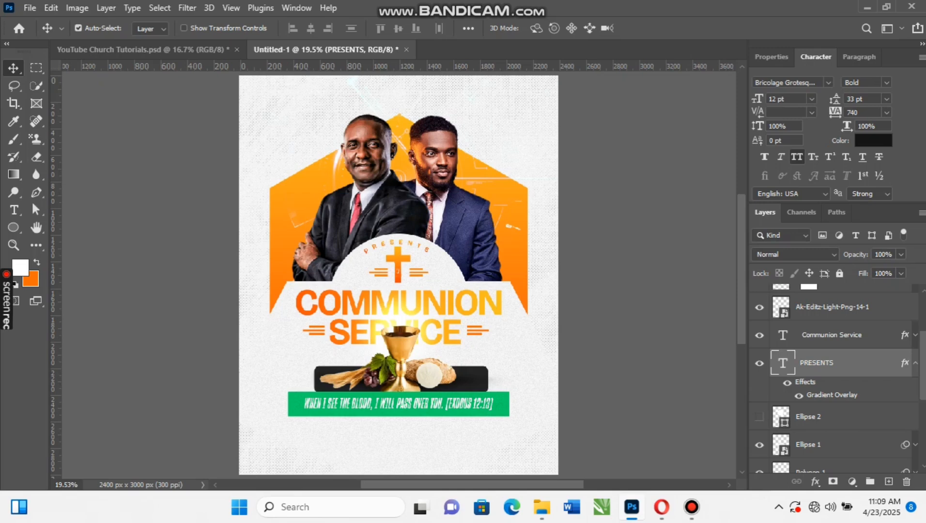
Copy the d\t date and time group from YouTube Church Tutorials.psd into the flyer, directly above Group 1
click(143, 50)
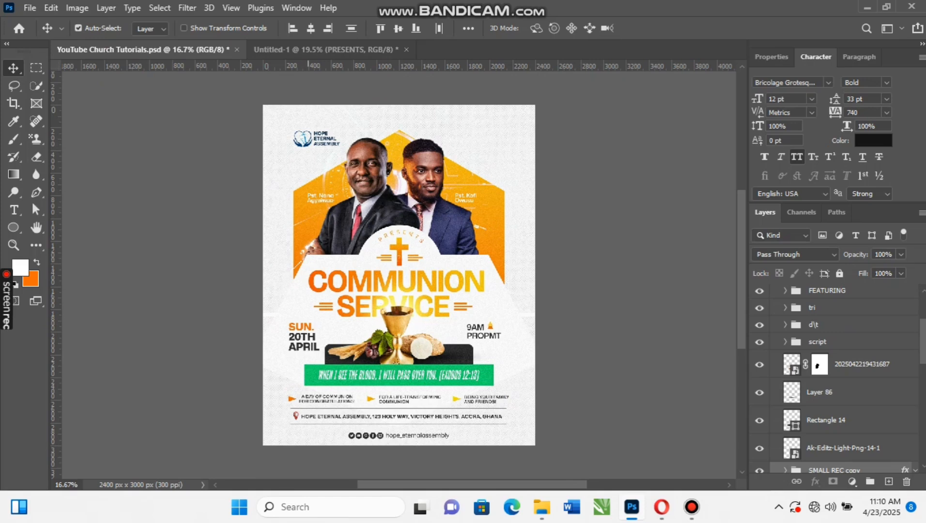
click(350, 49)
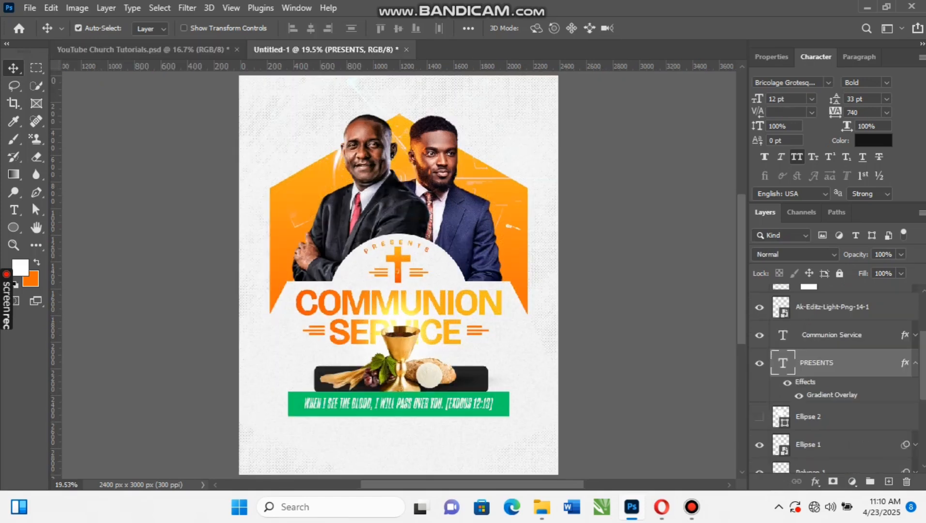
scroll(834, 377, up, 5)
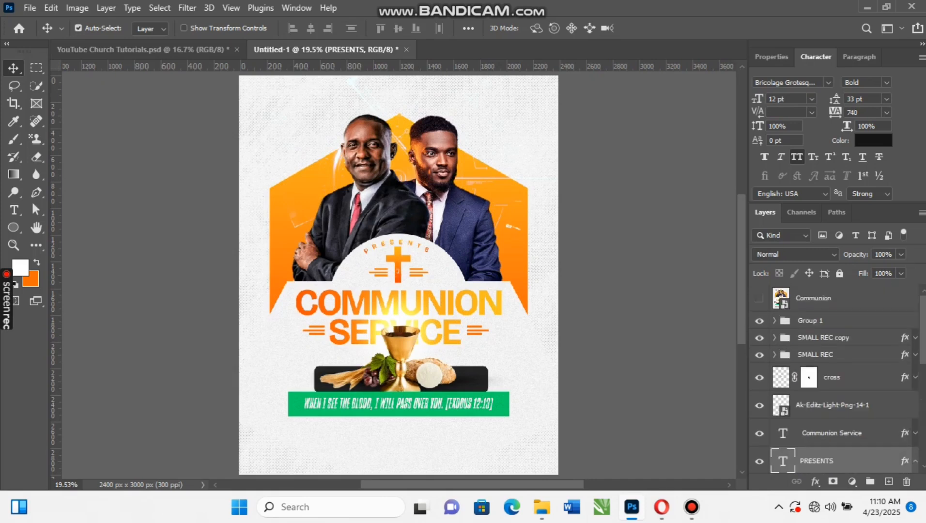
click(810, 320)
key(ctrl+Tab)
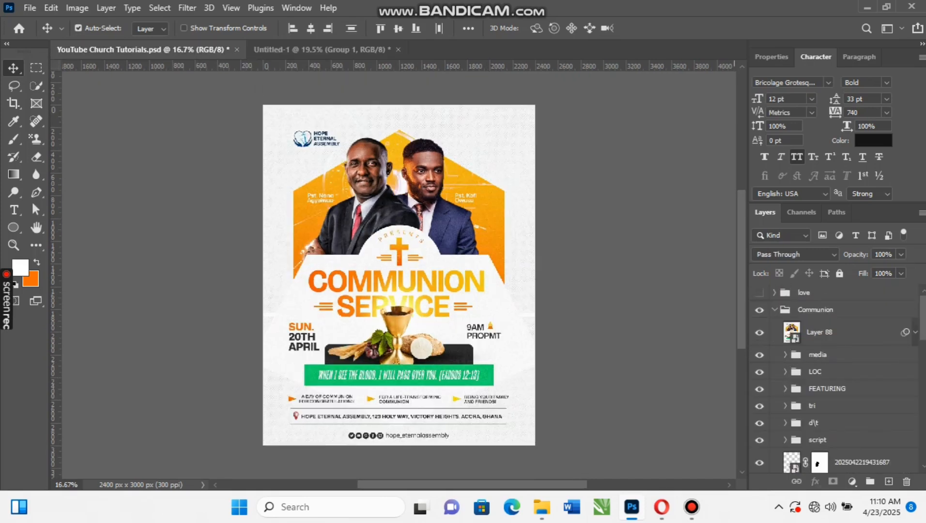
drag(813, 423, 368, 353)
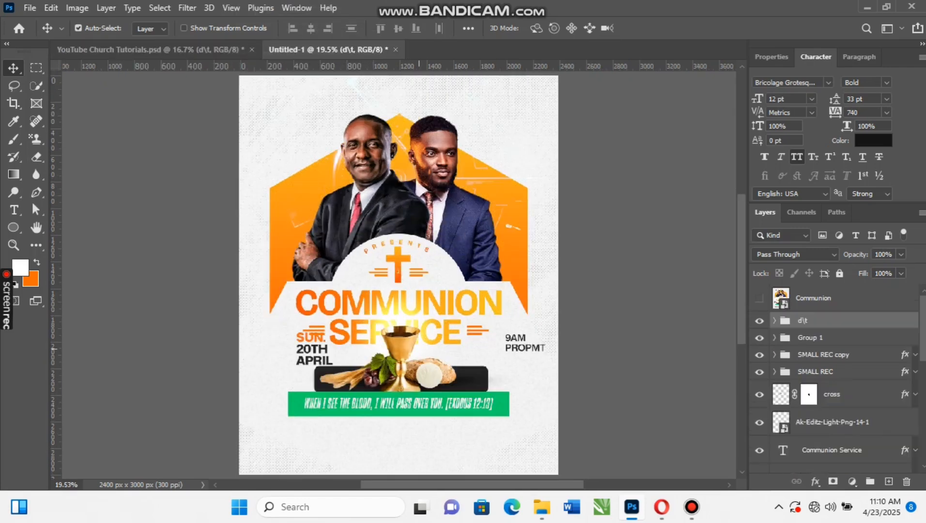
Centre the date and time group at about X 1200 px, on both sides of the chalice, and nudge it down slightly
key(ctrl+t)
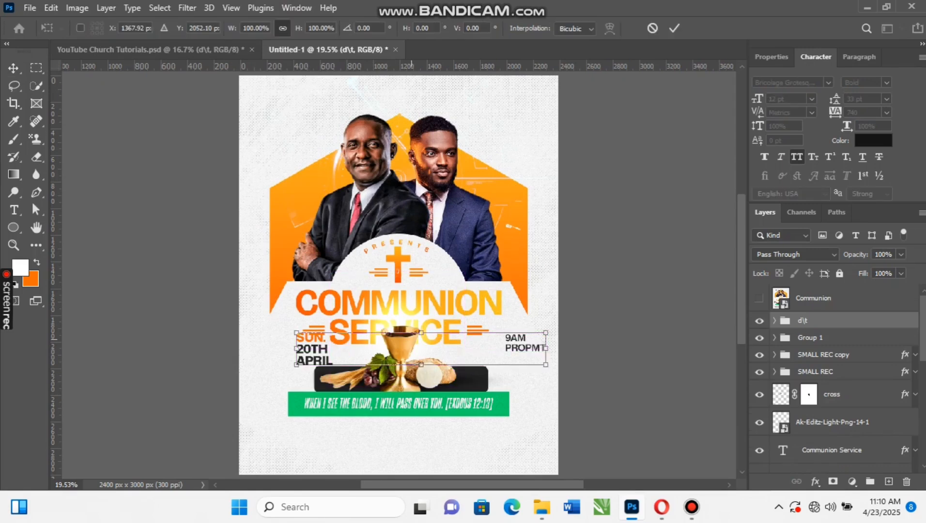
drag(474, 339, 452, 344)
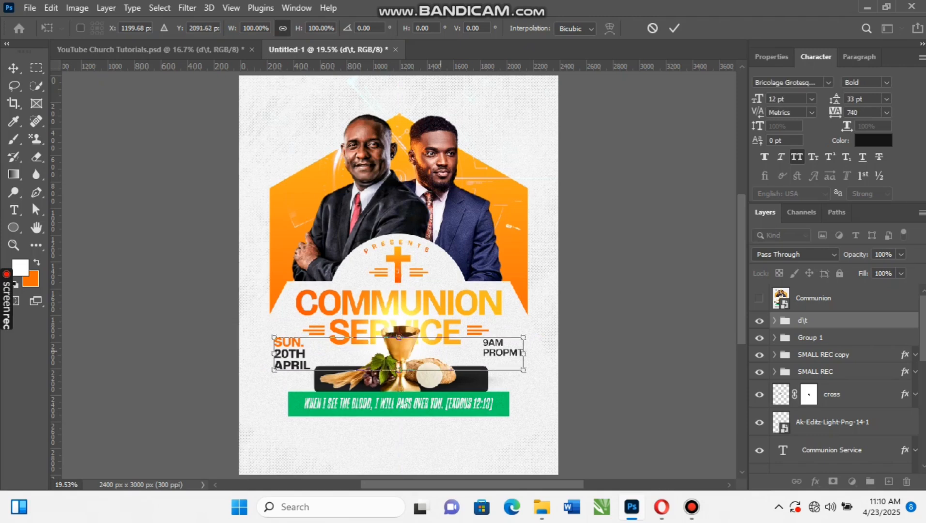
key(Return)
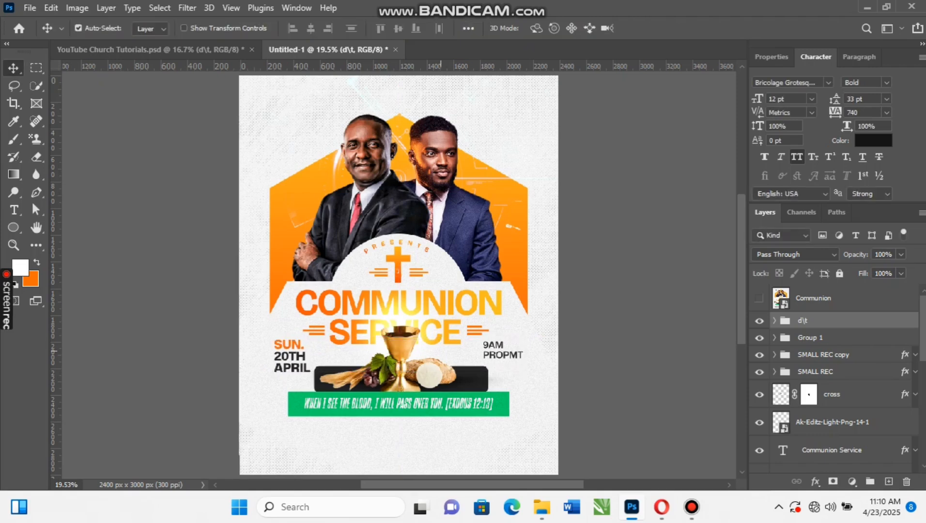
key(Down)
key(Down)
key(Down)
key(Down)
key(Down)
key(Down)
key(Down)
key(Down)
key(Down)
key(Down)
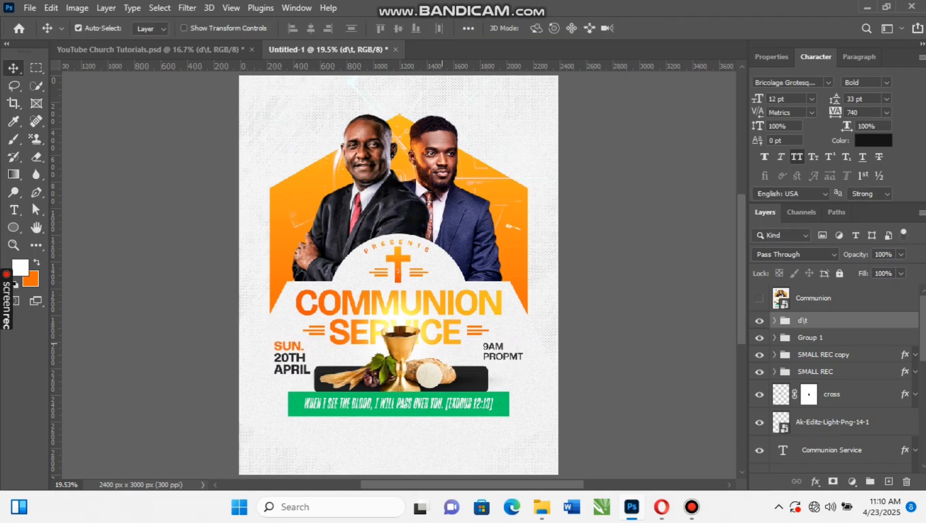
Copy the tri group from the reference file into the flyer and place the small triangle right beside 9AM
click(203, 50)
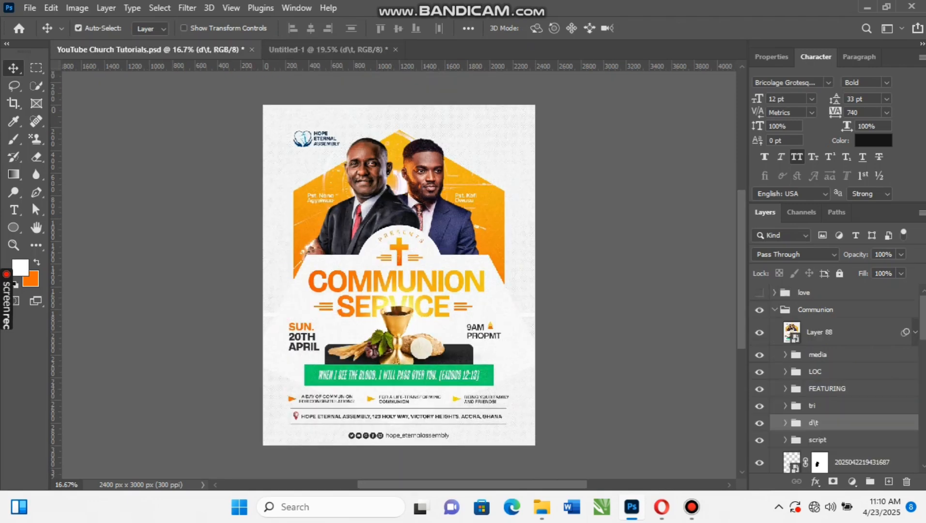
drag(842, 407, 507, 349)
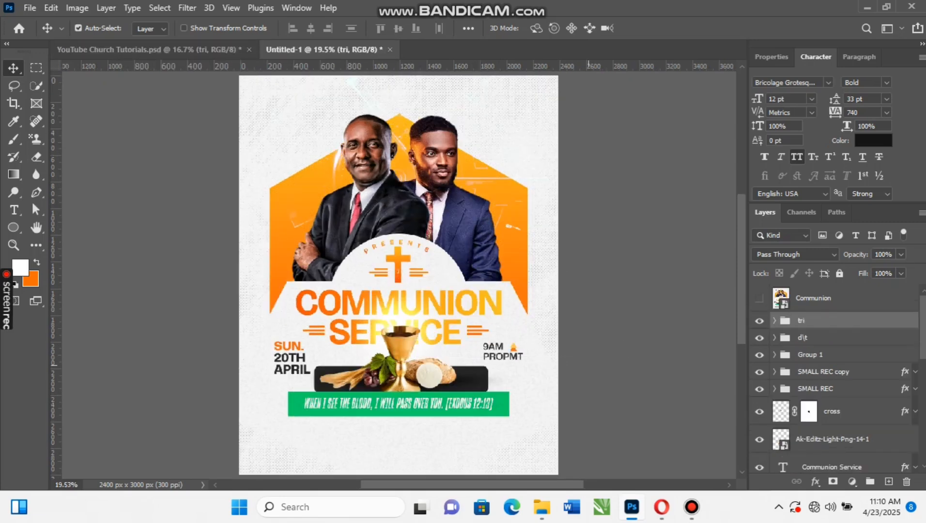
key(shift+Up)
key(shift+Up)
key(shift+Left)
Copy the FEATURING group from the reference file and place it just below the green scripture banner, nudging it down
click(190, 50)
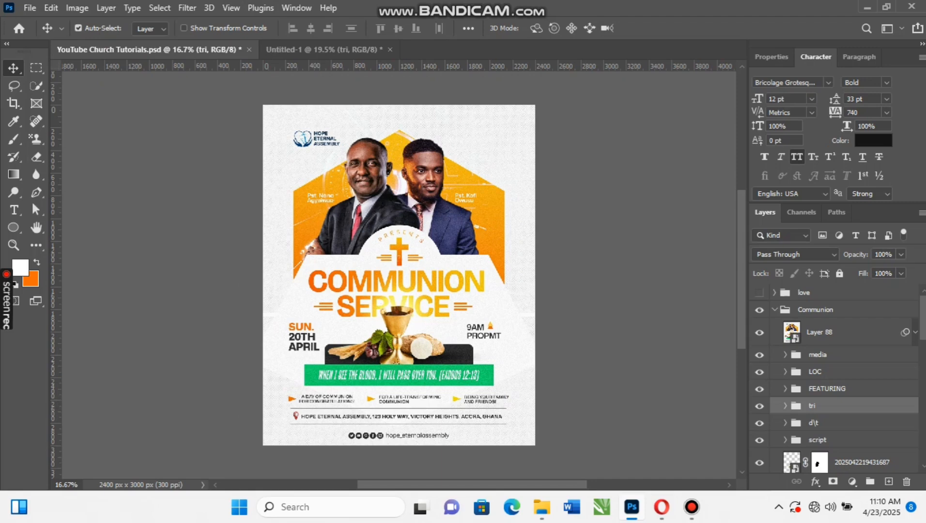
drag(829, 390, 357, 431)
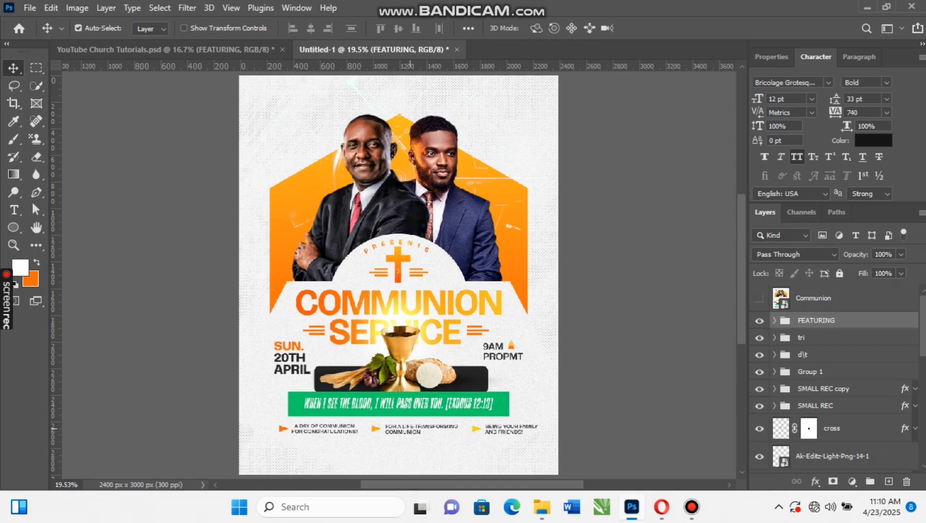
key(Down)
key(Down)
key(Down)
key(Down)
key(Down)
key(Down)
key(Down)
key(Down)
key(Down)
key(Down)
key(Down)
key(Down)
key(Down)
key(Down)
key(Down)
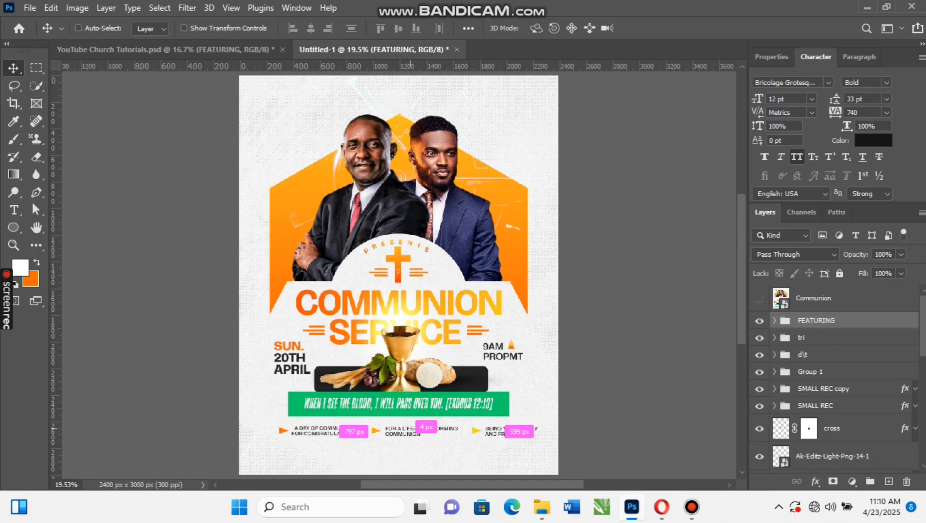
Centre the FEATURING row horizontally beneath the scripture banner and fine-tune its vertical position
key(ctrl+t)
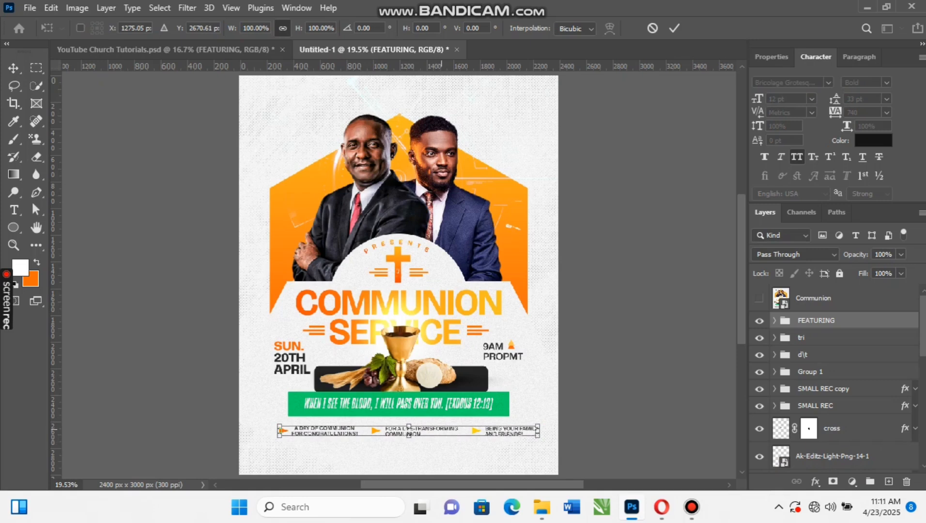
drag(408, 434, 398, 433)
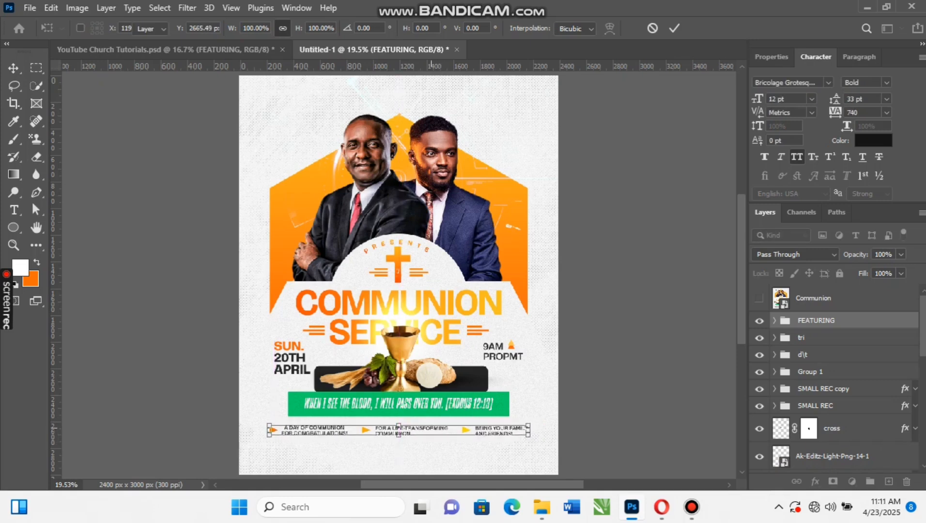
key(Return)
key(shift+Down)
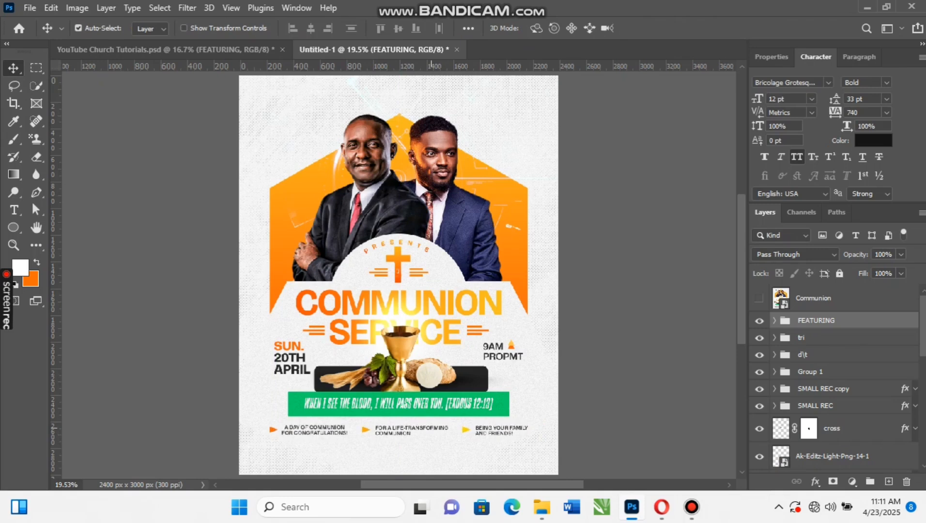
Copy the LOC address group from the reference file, centre it below the FEATURING row, and undo the last adjustment
click(166, 50)
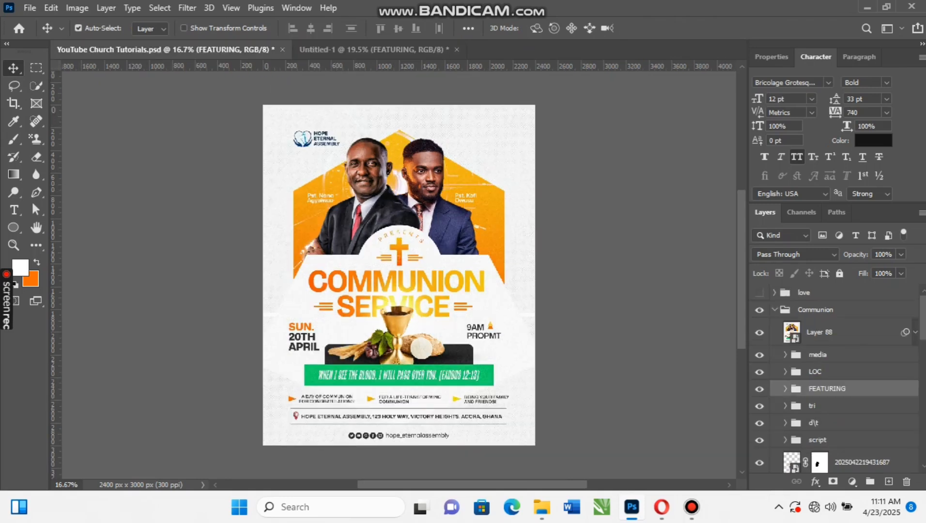
drag(829, 372, 383, 447)
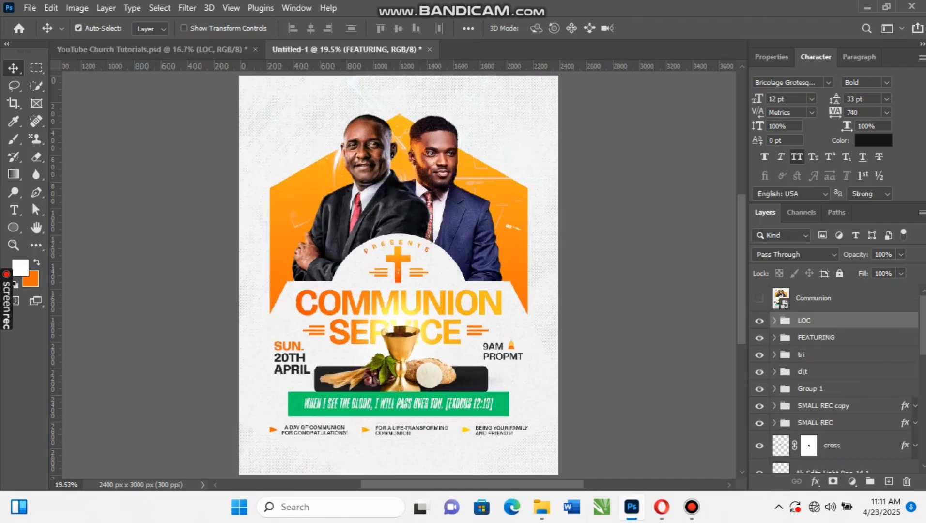
key(ctrl+t)
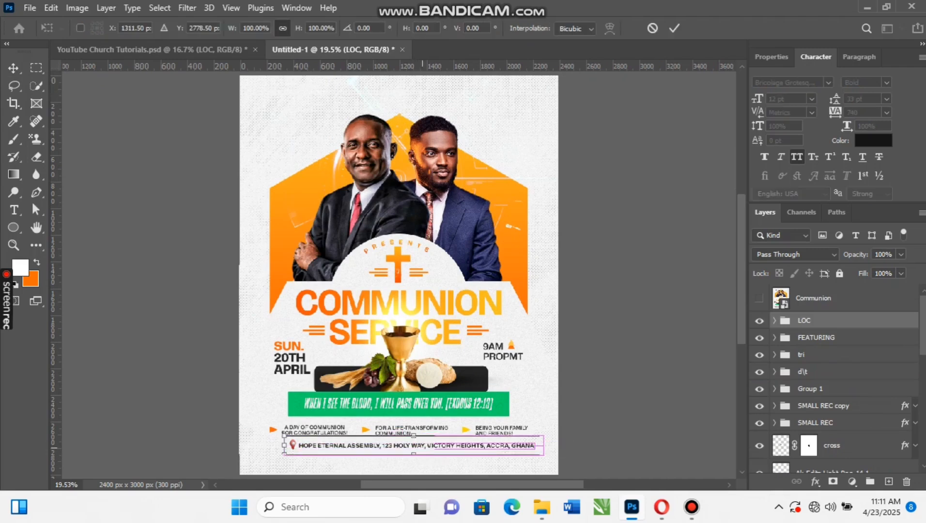
drag(462, 412, 446, 412)
drag(440, 448, 442, 448)
key(Return)
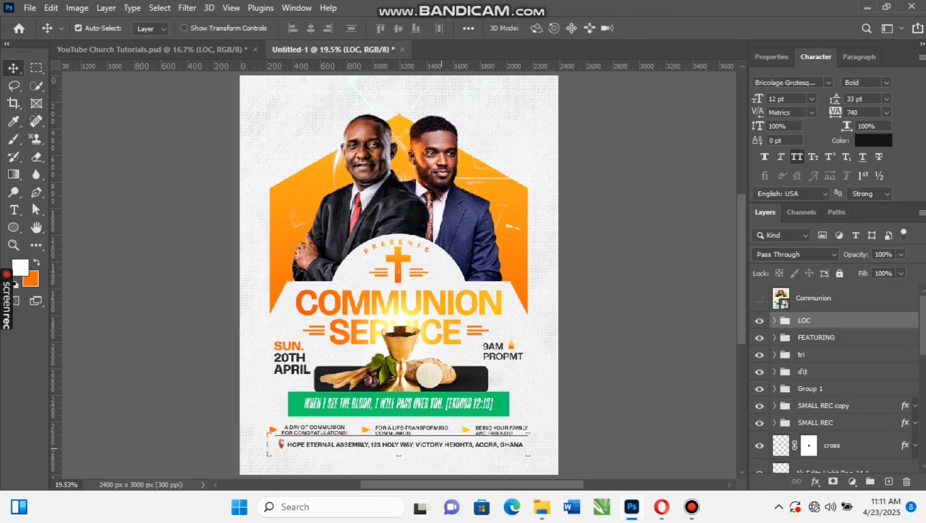
key(ctrl+z)
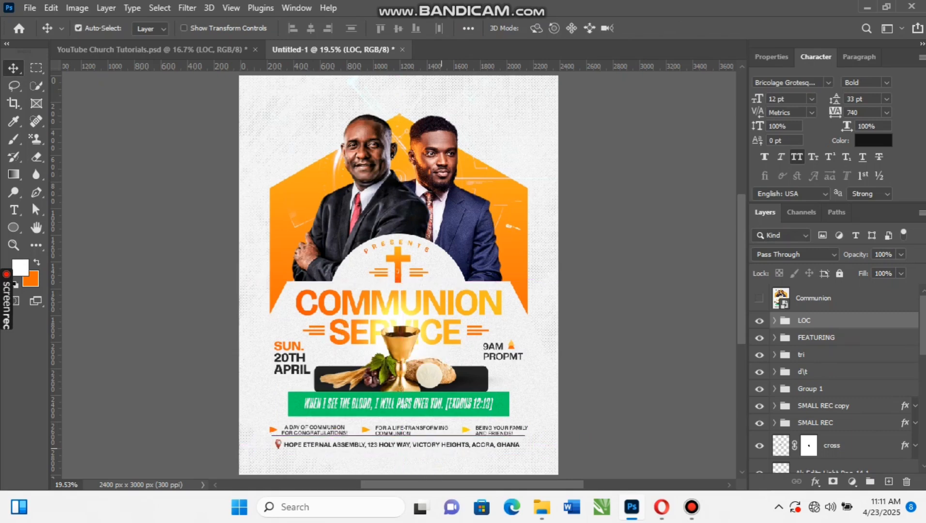
Nudge the address row down, and copy the media group from the reference file into the space below it
key(shift+Down)
key(shift+Down)
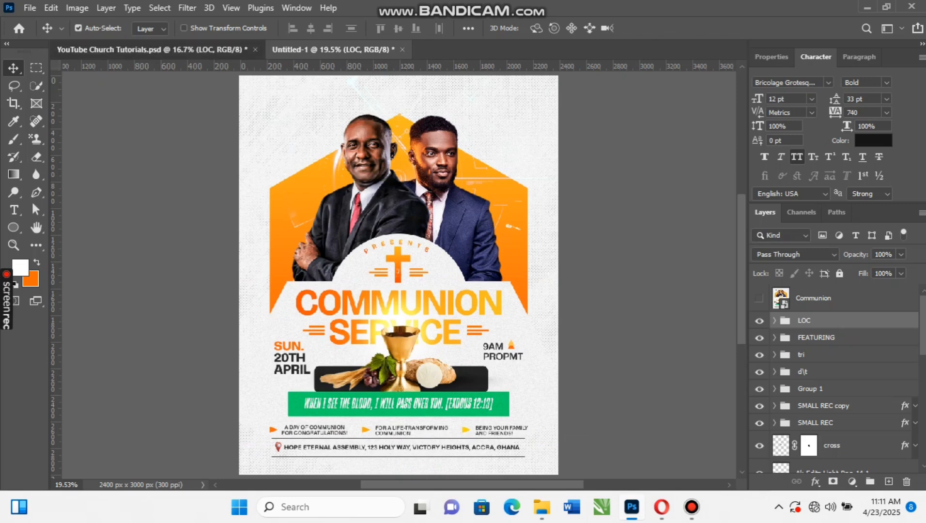
click(152, 50)
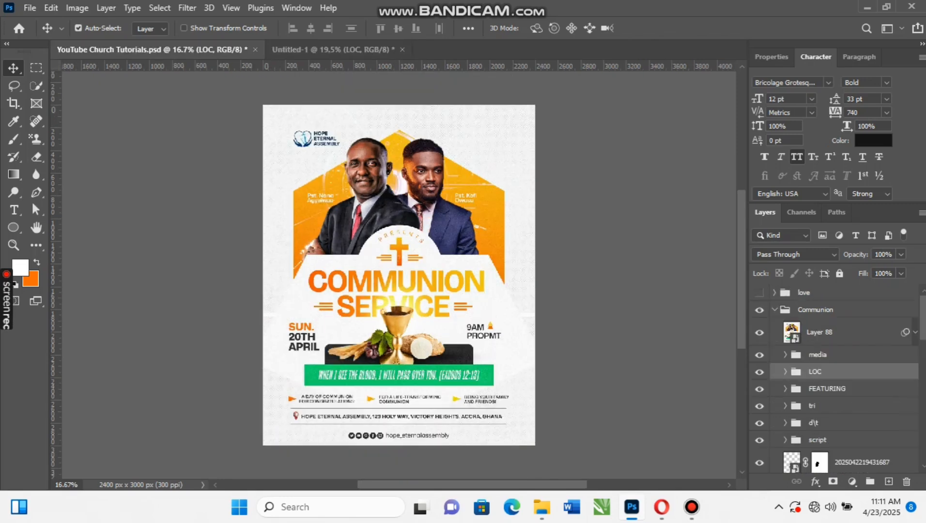
drag(817, 355, 817, 372)
drag(334, 165, 372, 467)
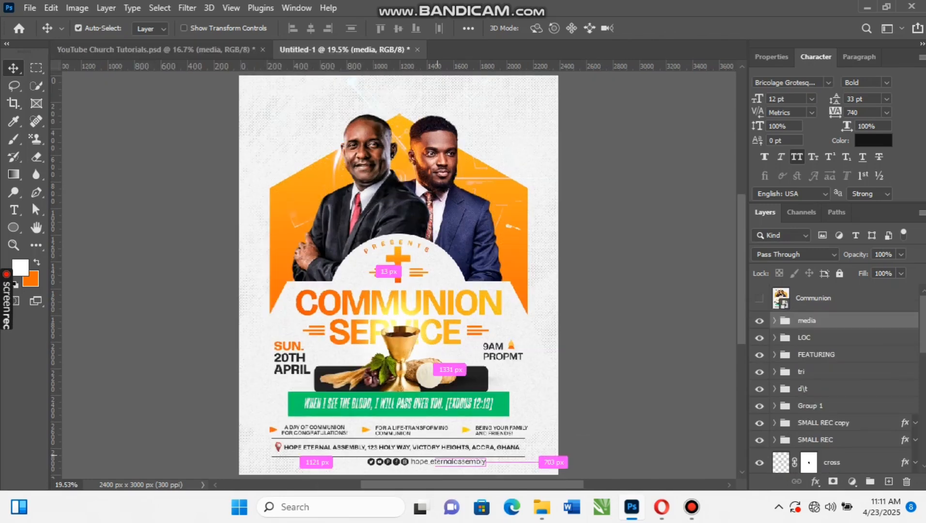
Centre the social media row horizontally beneath the address row and nudge it slightly down
key(ctrl+t)
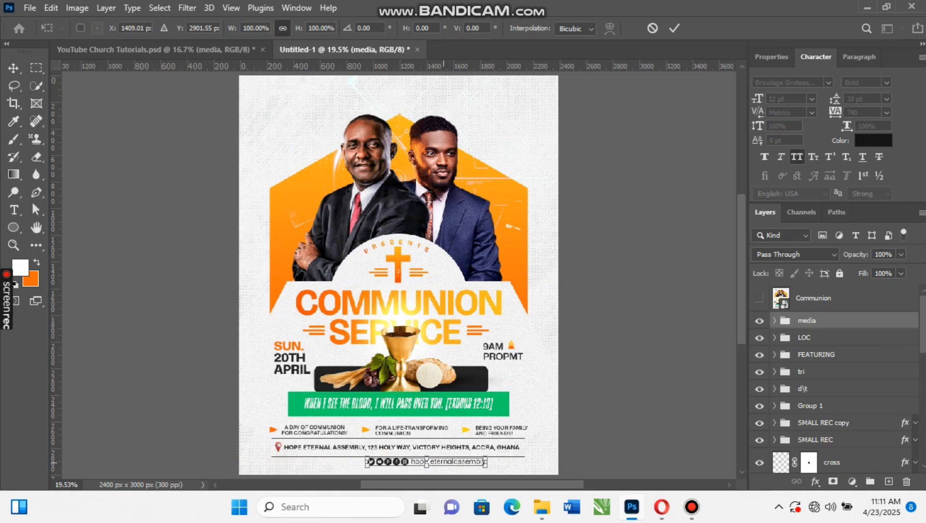
drag(436, 461, 414, 464)
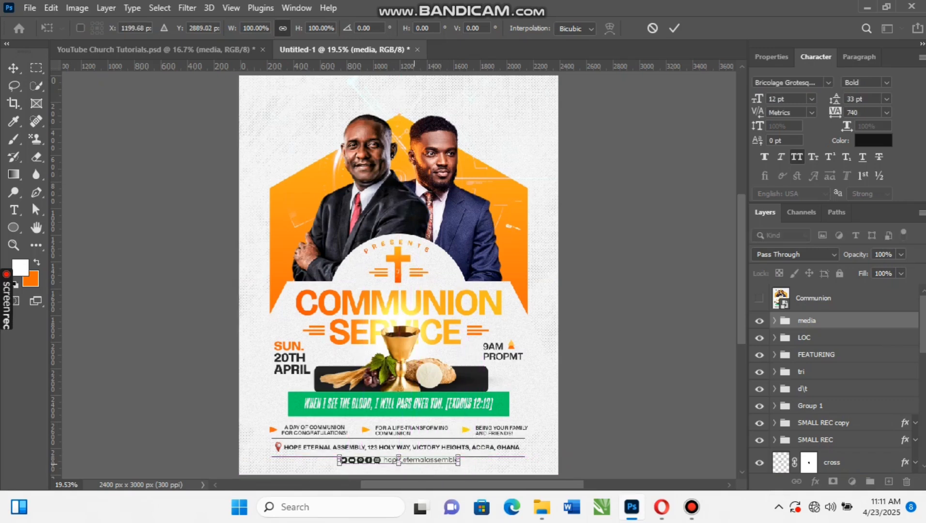
key(Down)
key(Down)
key(Down)
key(Down)
key(Down)
key(Down)
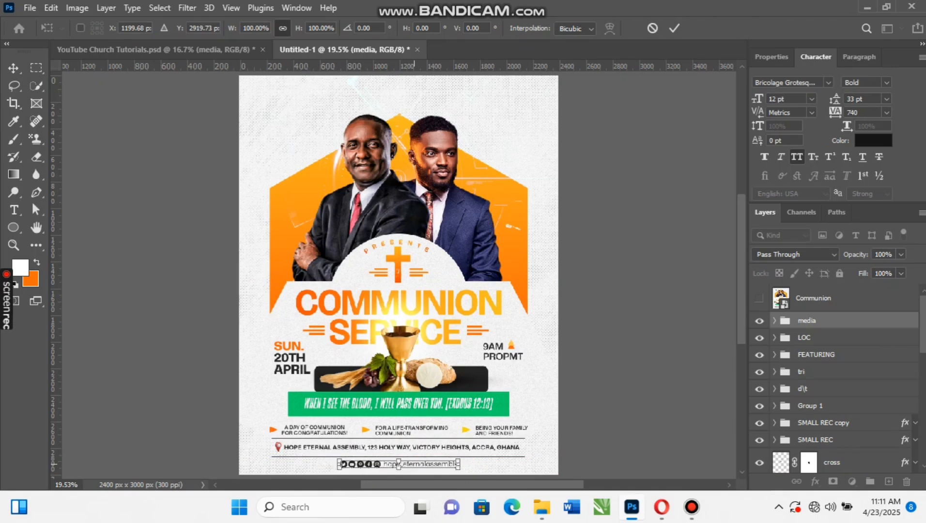
key(Return)
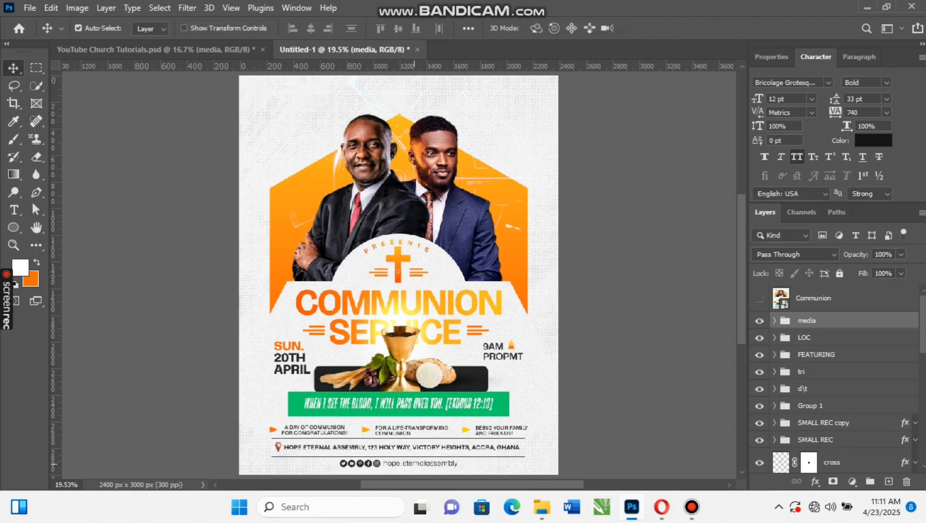
Copy the logo group from the reference file and place it at the flyer's upper left, aligned with the orange shape's left edge
click(204, 50)
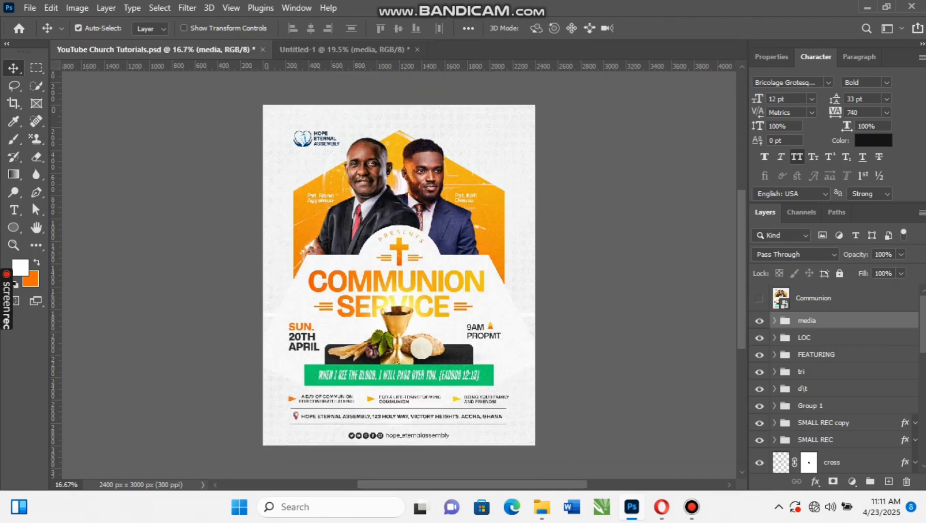
scroll(833, 377, down, 10)
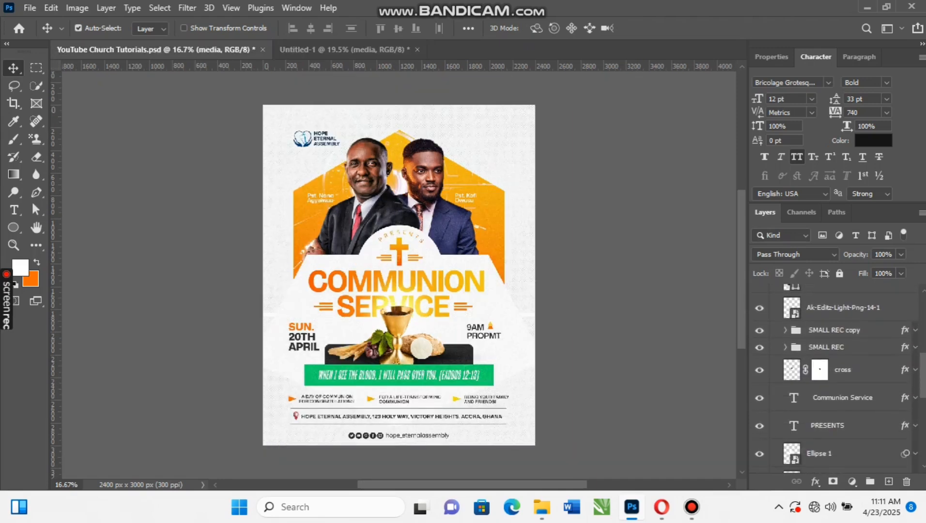
scroll(833, 378, down, 1)
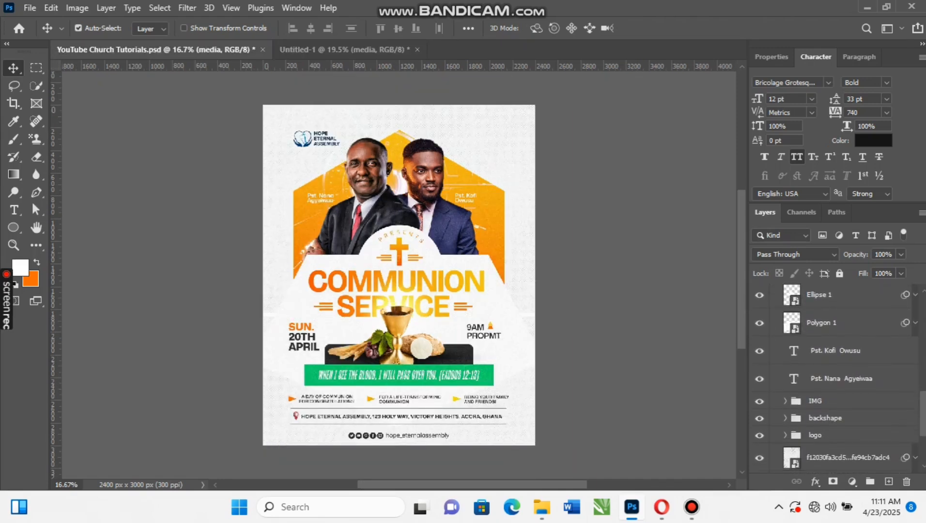
click(842, 435)
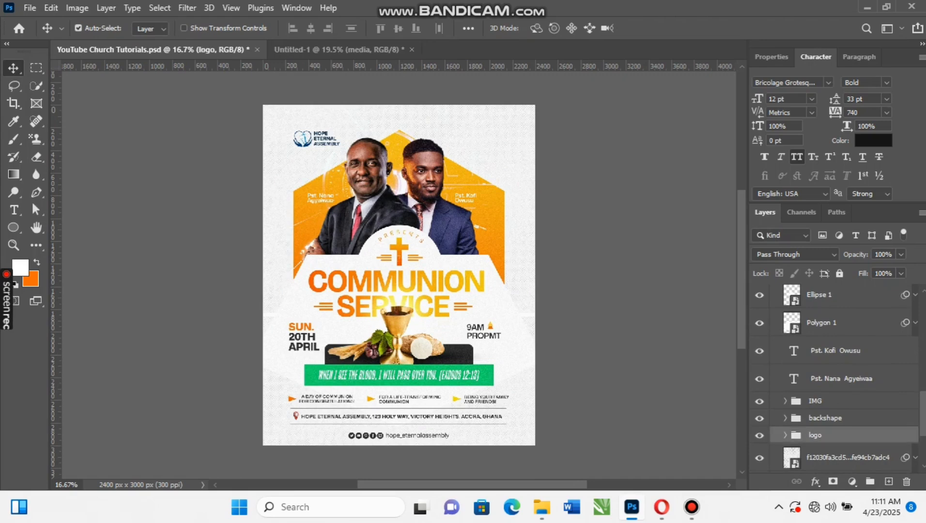
drag(819, 435, 301, 111)
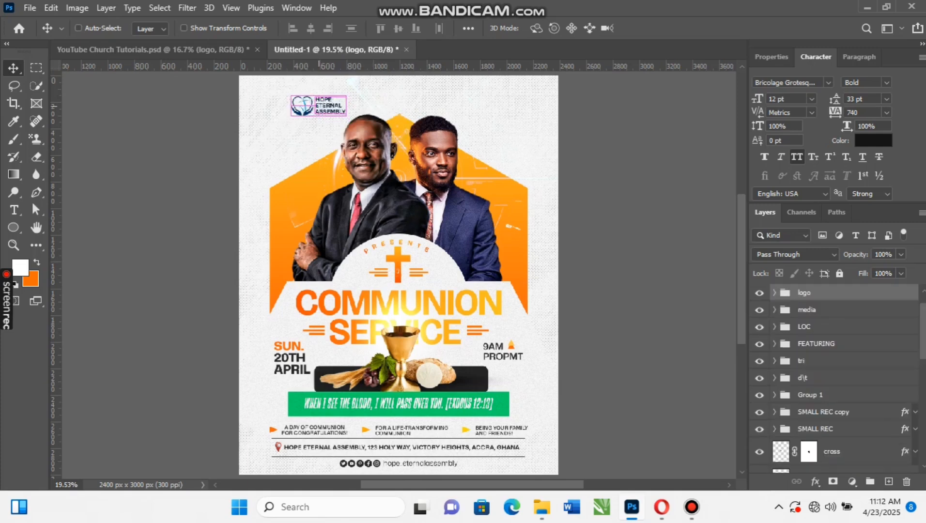
key(ctrl+t)
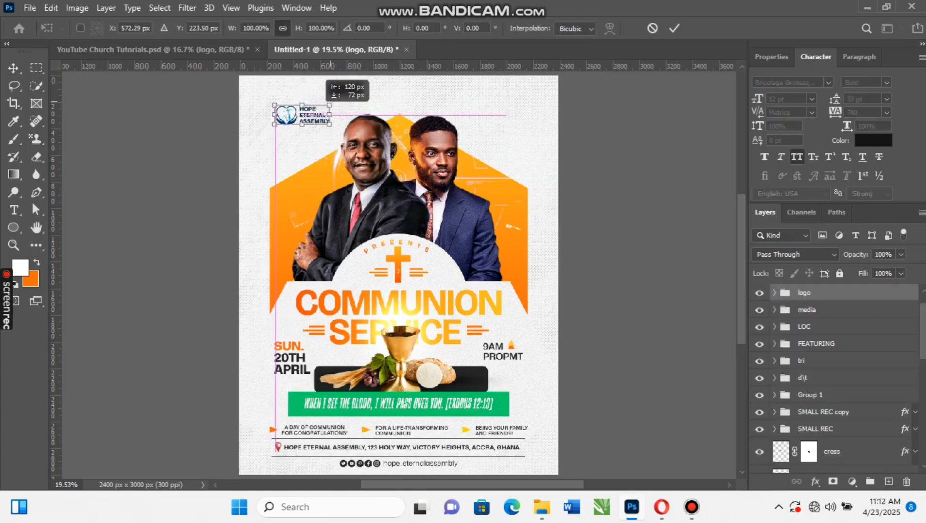
mouse_move(318, 105)
mouse_down()
mouse_move(297, 115)
mouse_move(311, 114)
mouse_up()
key(Return)
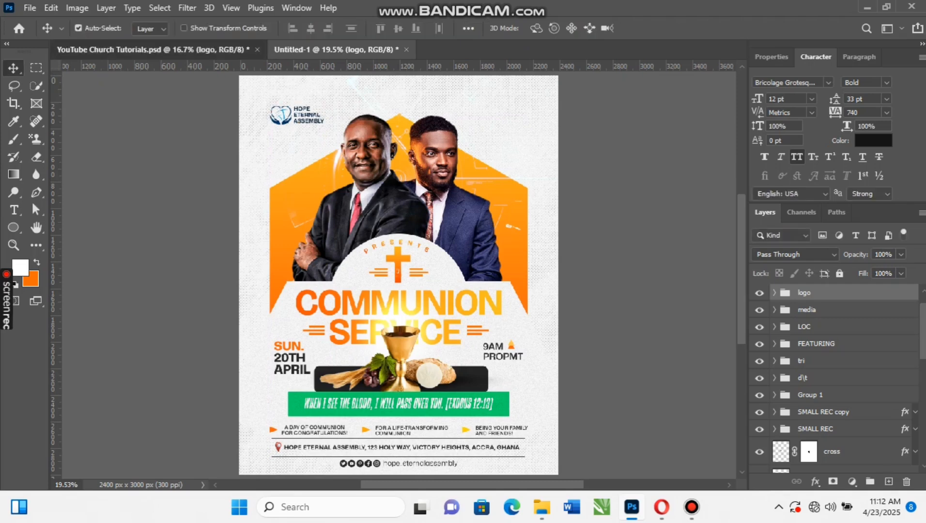
Copy the two white pastor name text layers from the reference file into the flyer
click(213, 50)
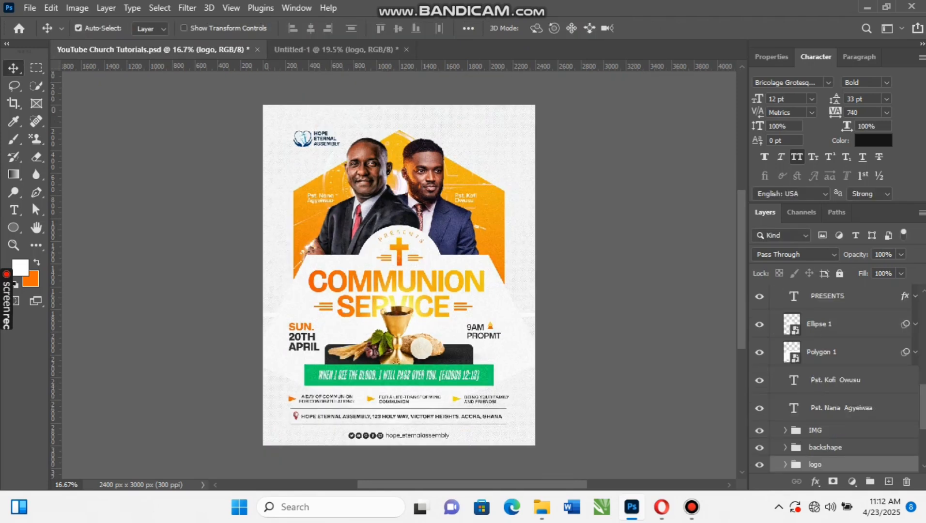
ctrl+click(320, 198)
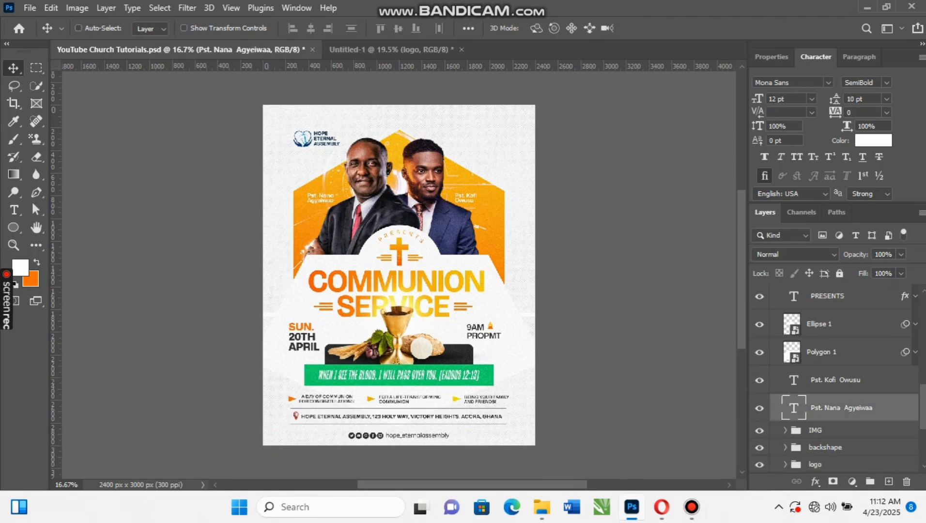
shift+click(835, 379)
drag(835, 380, 409, 198)
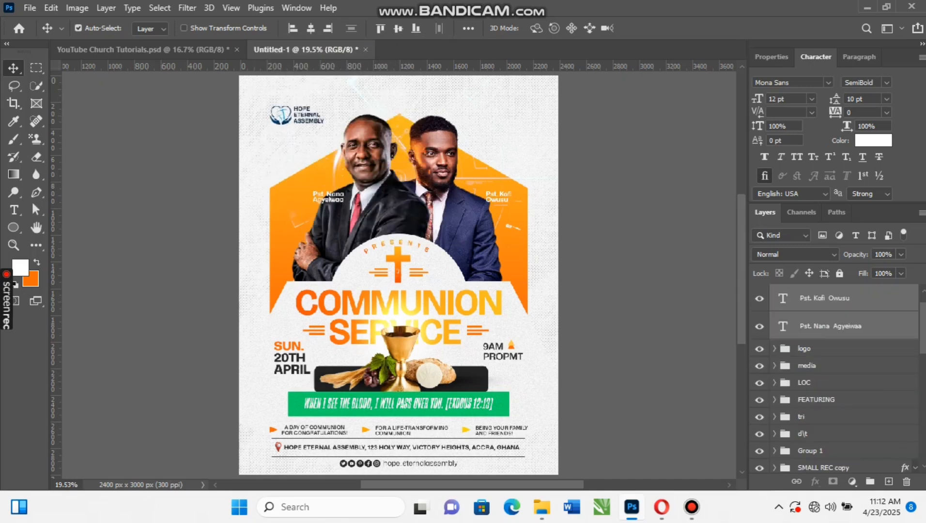
Position each pastor's name on the orange shape beside the matching man's outer shoulder
click(831, 326)
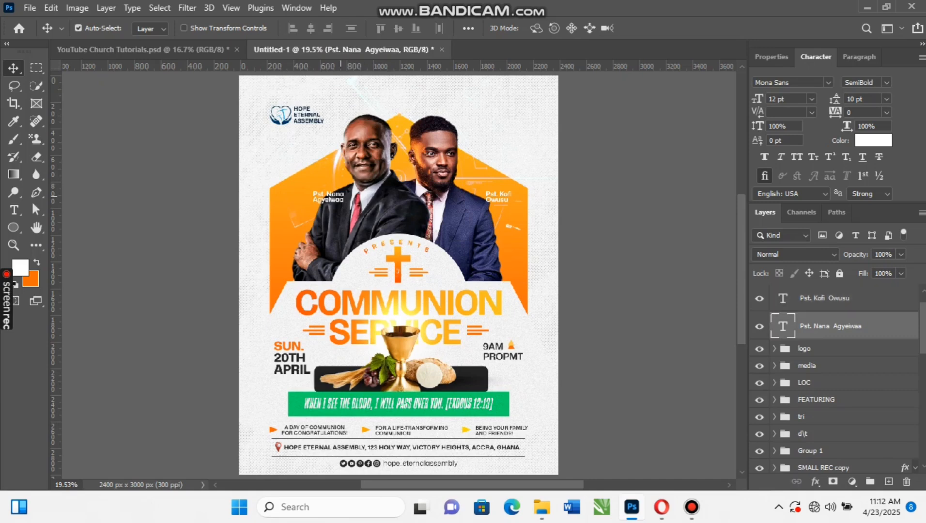
drag(334, 196, 316, 189)
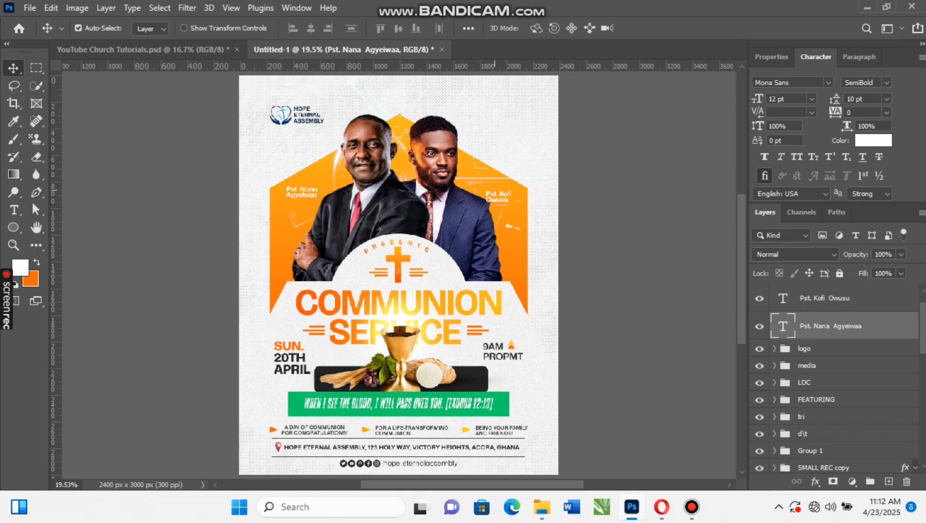
click(497, 194)
drag(497, 194, 489, 186)
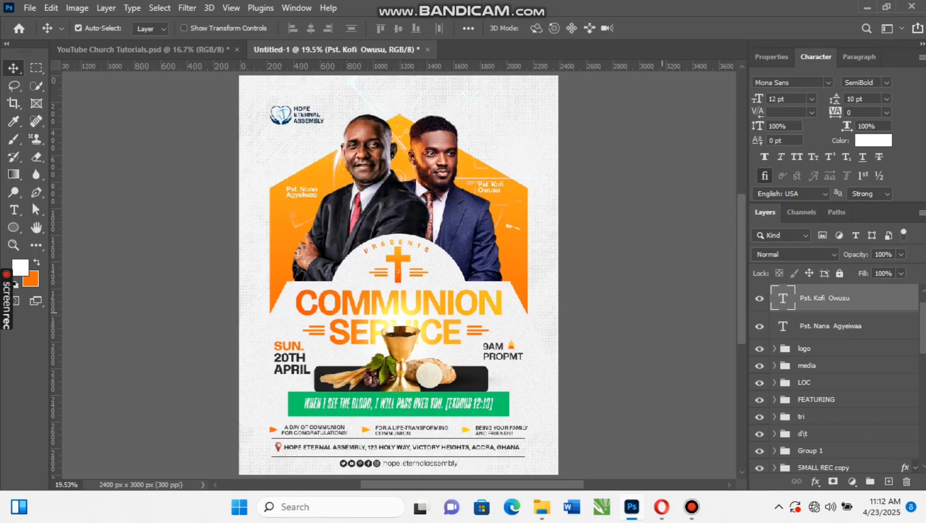
Stamp all visible artwork into a new merged layer above the pastor names and convert it to a smart object
scroll(833, 378, up, 1)
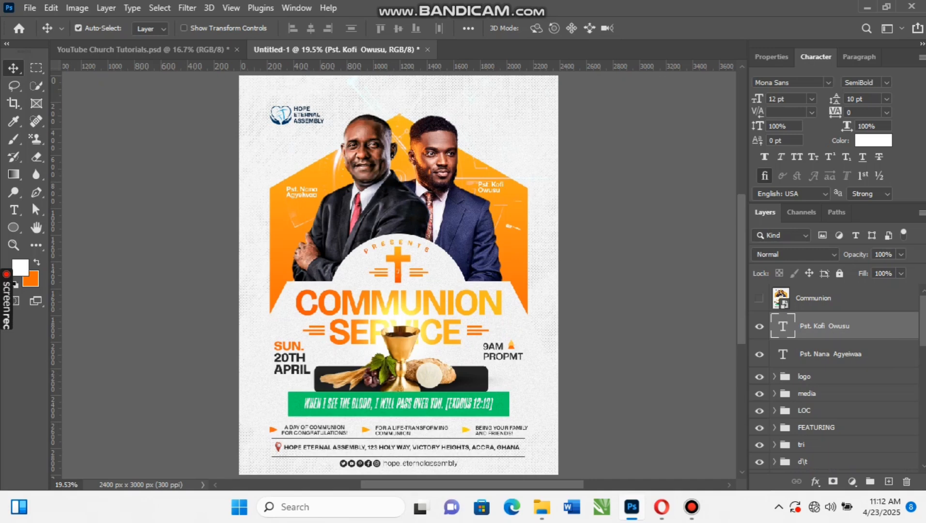
key(ctrl)
key(ctrl+shift+alt+e)
right_click(815, 326)
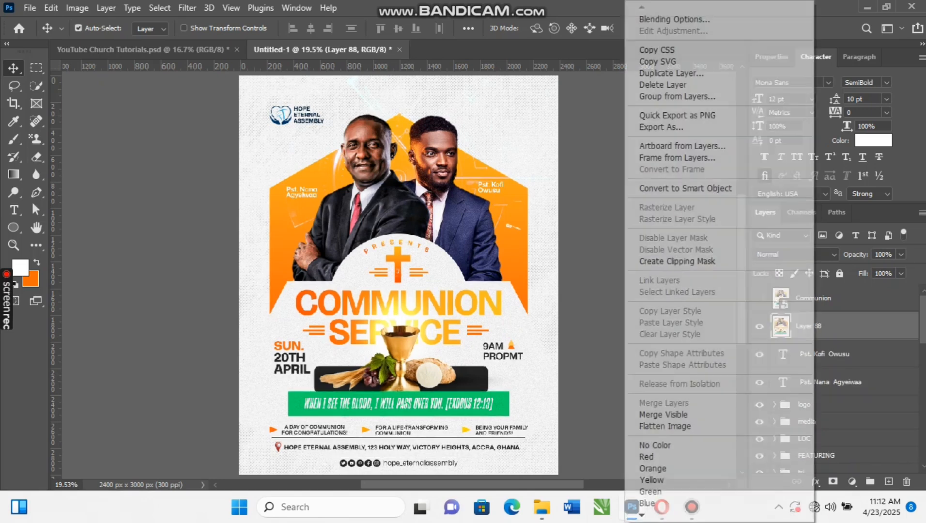
click(685, 188)
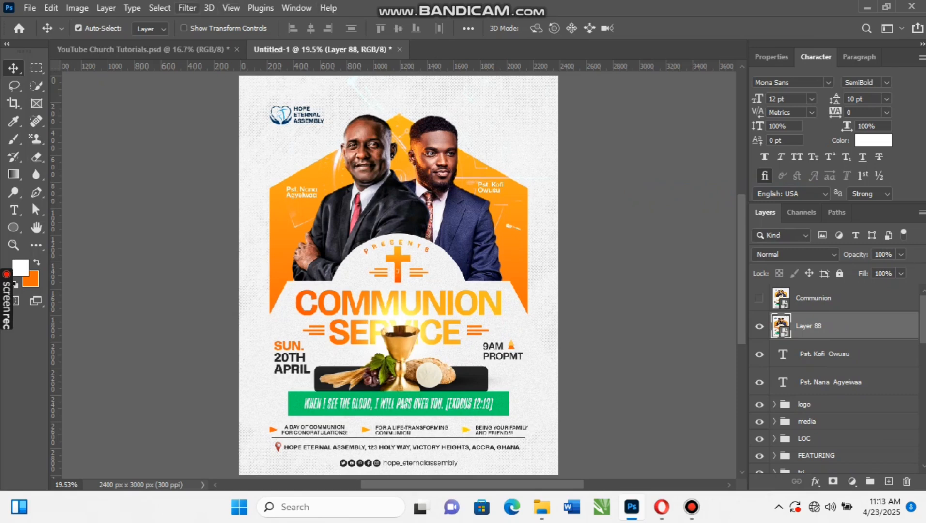
Apply an Add Noise filter of 18% to the merged smart object, with uniform monochromatic distribution
click(187, 7)
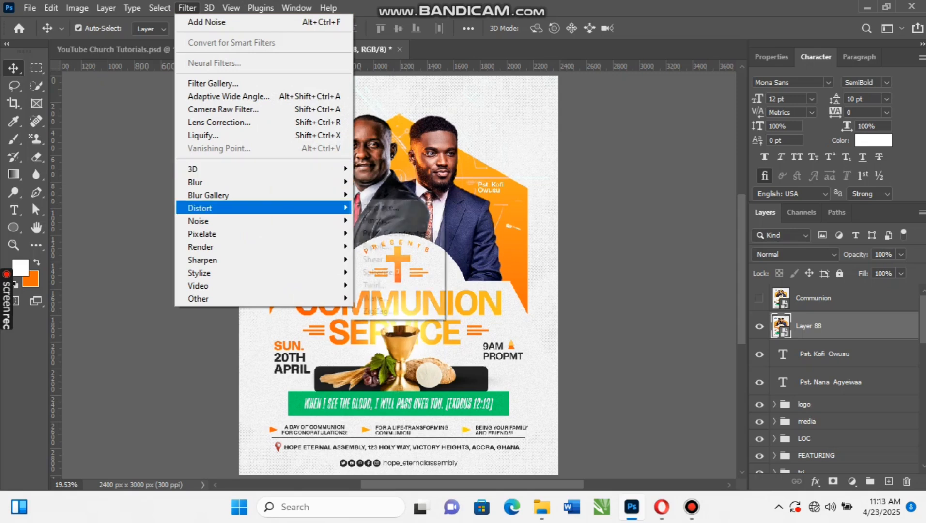
mouse_move(264, 220)
click(383, 220)
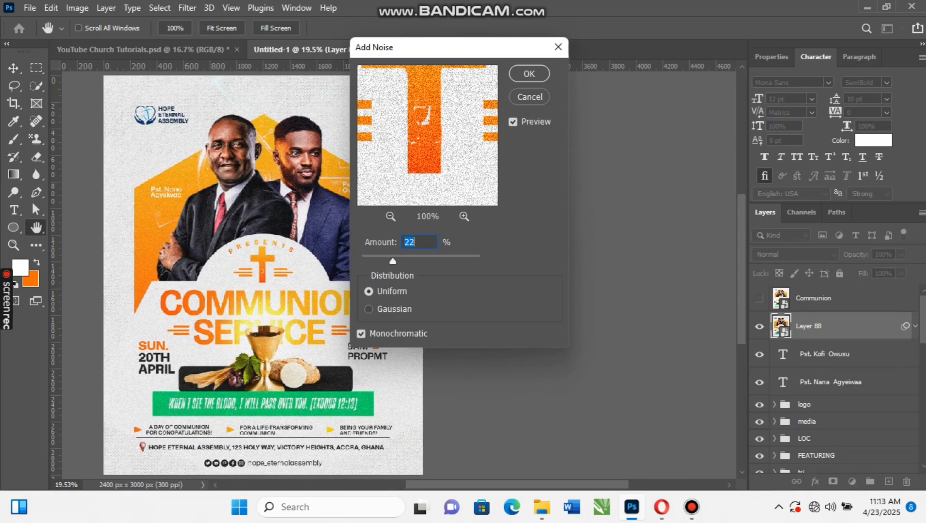
text(18)
key(Return)
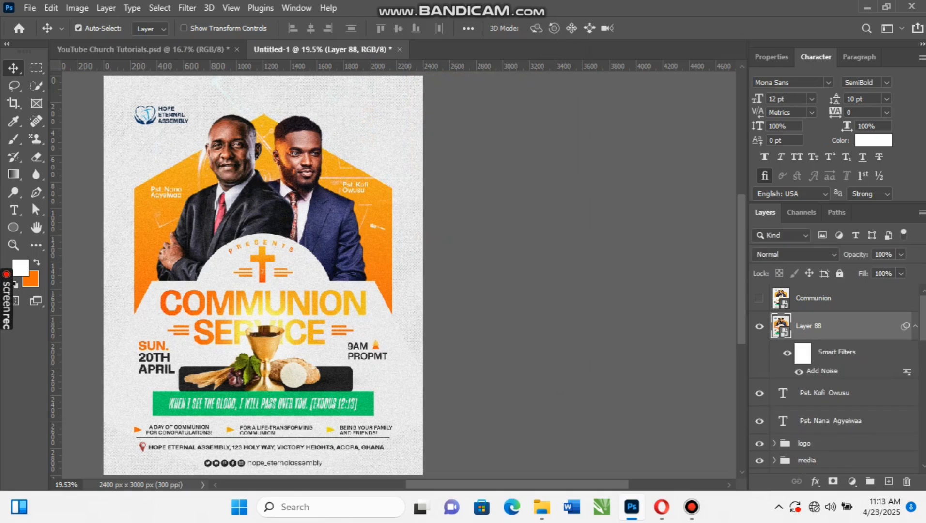
In the Camera Raw Filter, set Exposure +0.20, Contrast +10, Highlights +4, Shadows -5, Whites +5 and Blacks -5
scroll(399, 275, left, 10)
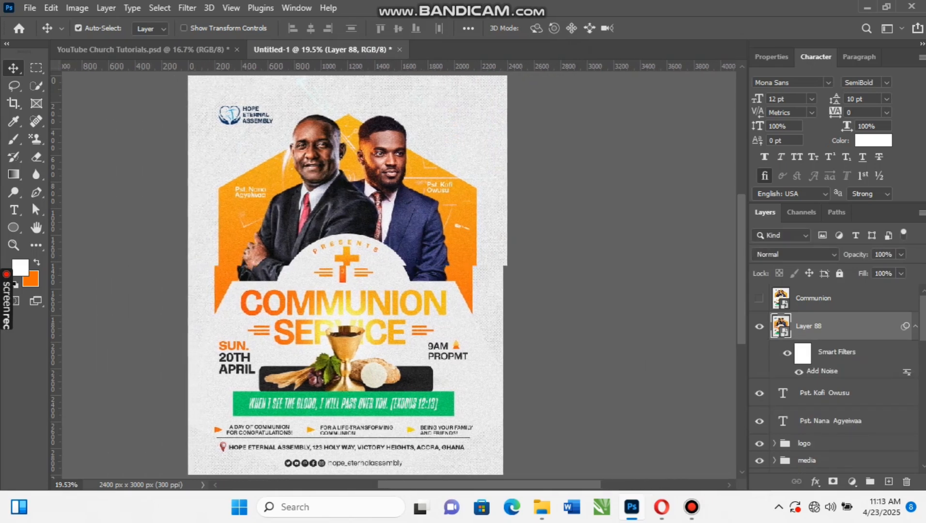
scroll(398, 275, right, 1)
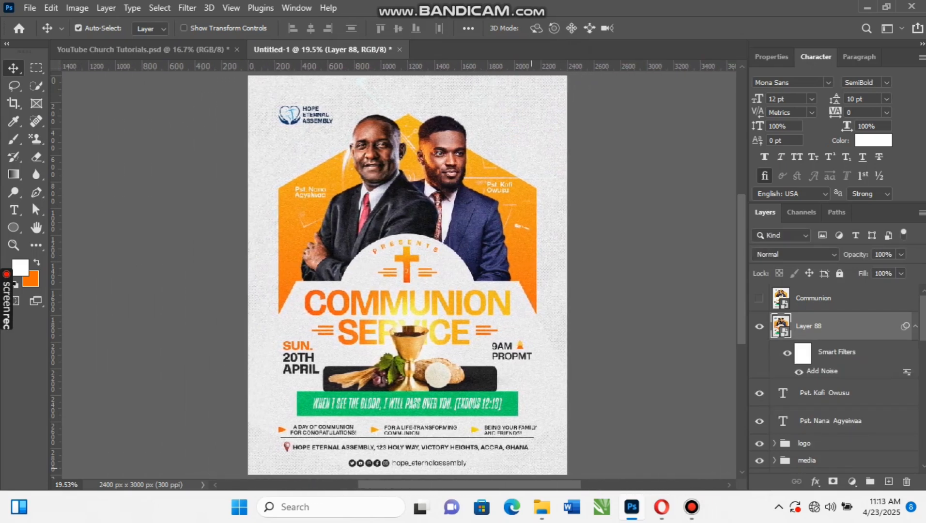
key(ctrl)
key(ctrl+shift+a)
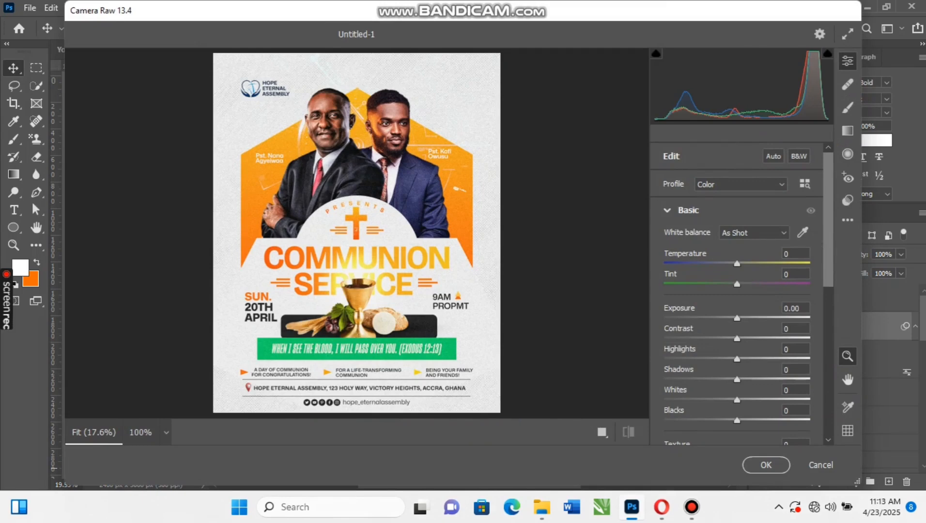
drag(738, 319, 739, 318)
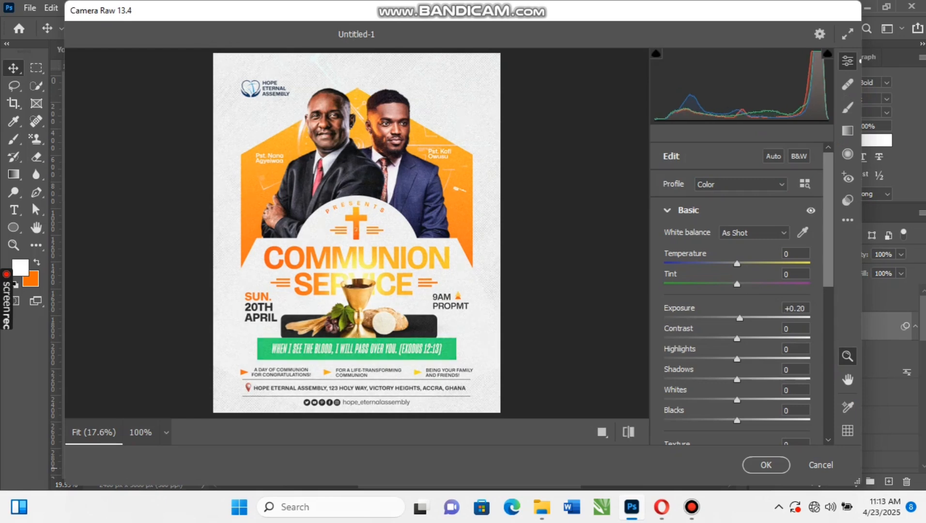
drag(737, 339, 734, 420)
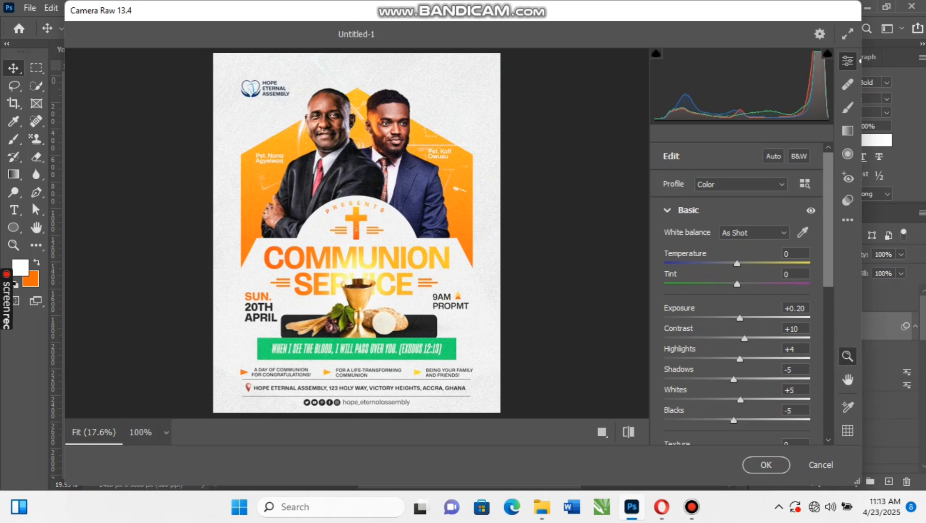
Set Vibrance +19, Saturation -1 and Sharpening 70, apply the Camera Raw filter, and collapse the merged layer's smart filter list
scroll(736, 290, down, 5)
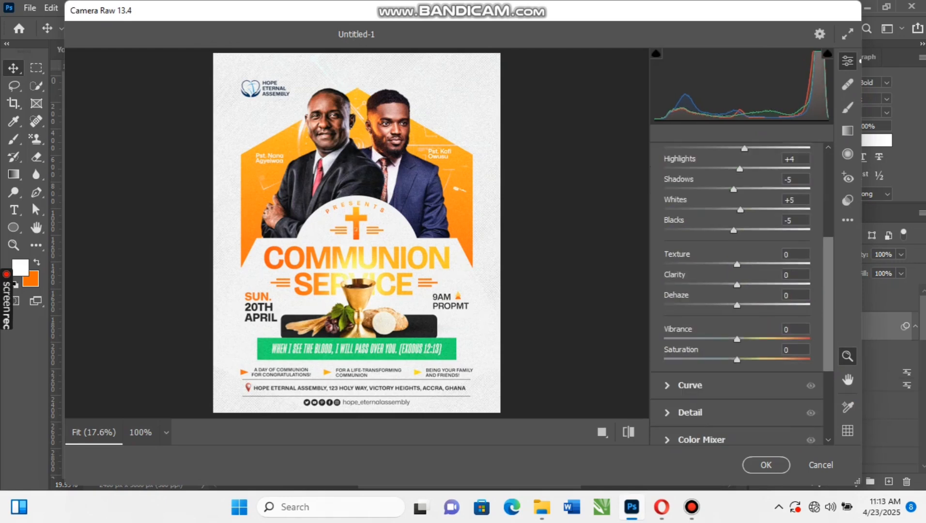
drag(737, 338, 737, 360)
click(690, 413)
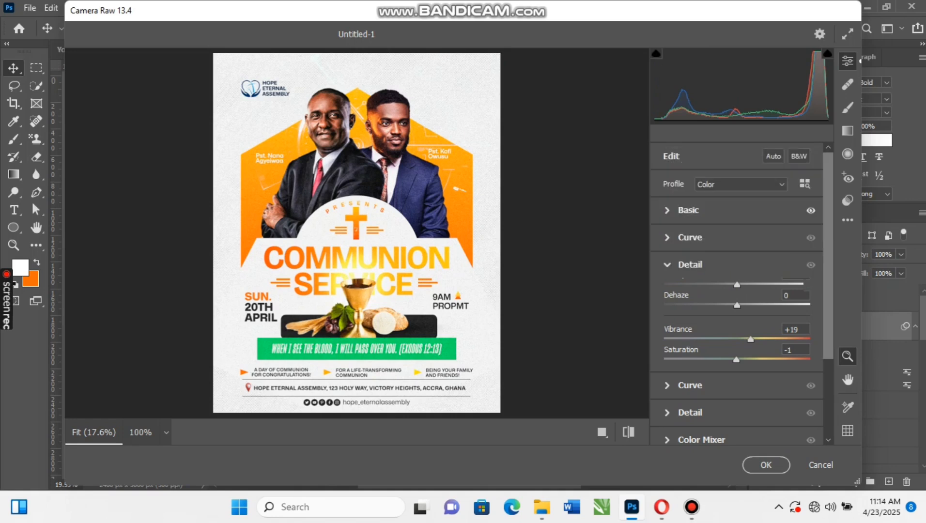
drag(665, 298, 733, 297)
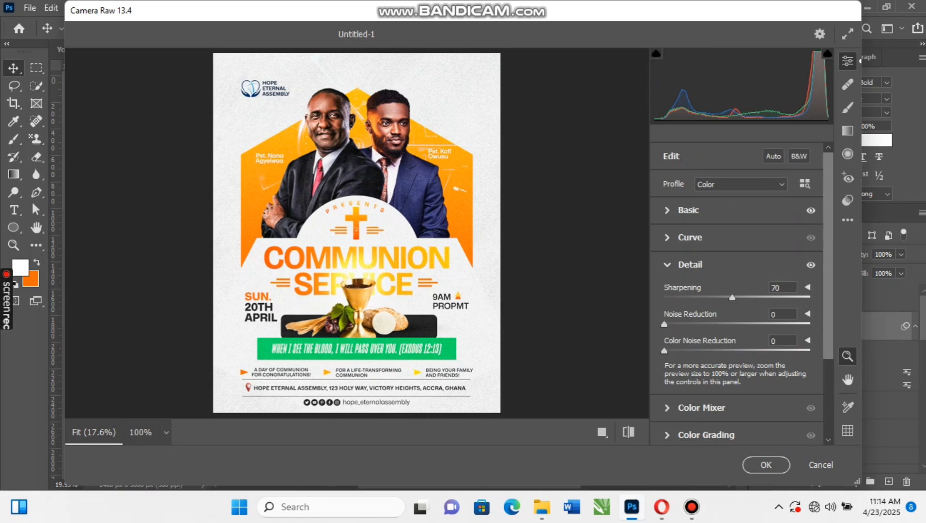
click(766, 465)
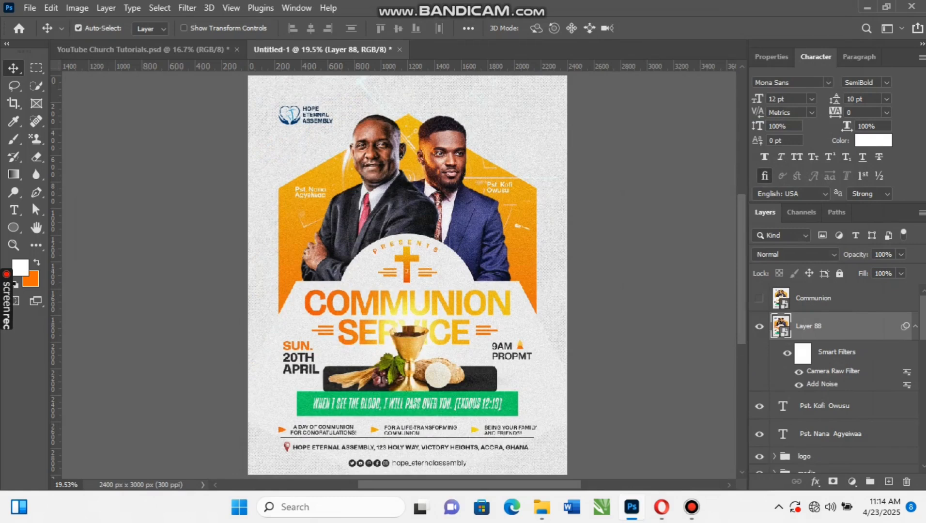
click(916, 326)
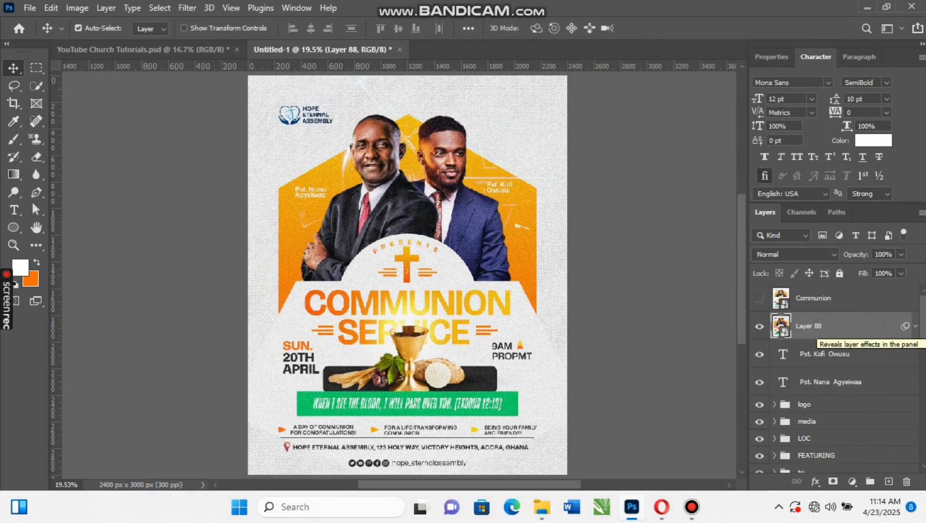